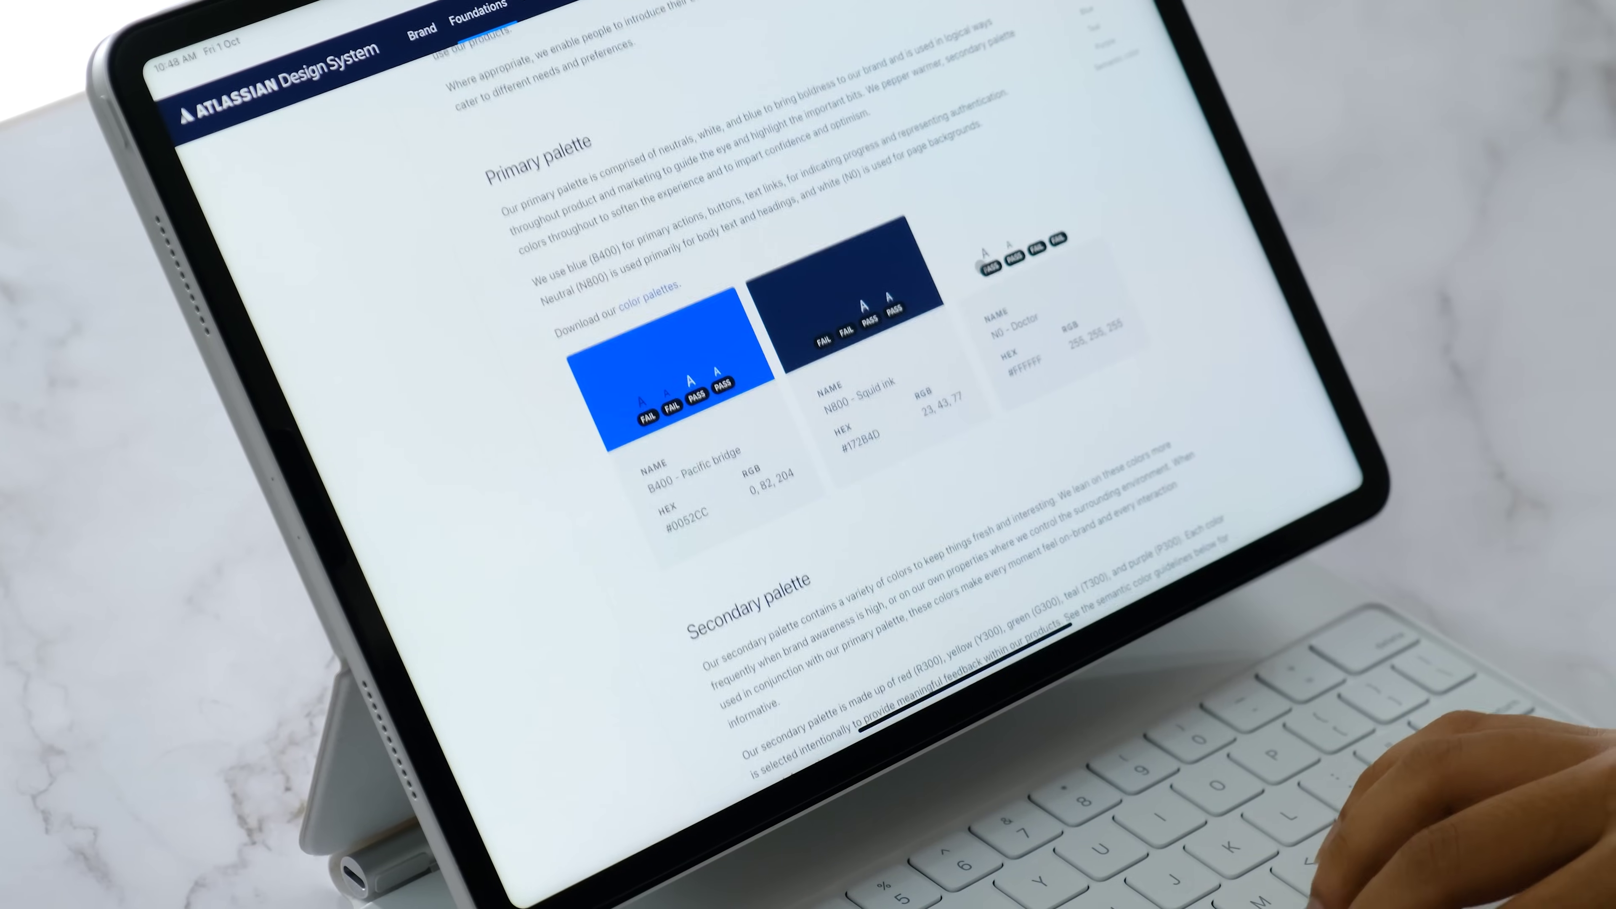
# Review the Atlassian Secondary, Extended and Neutral colour palette sections.
pyautogui.scroll(-15, 984, 264)
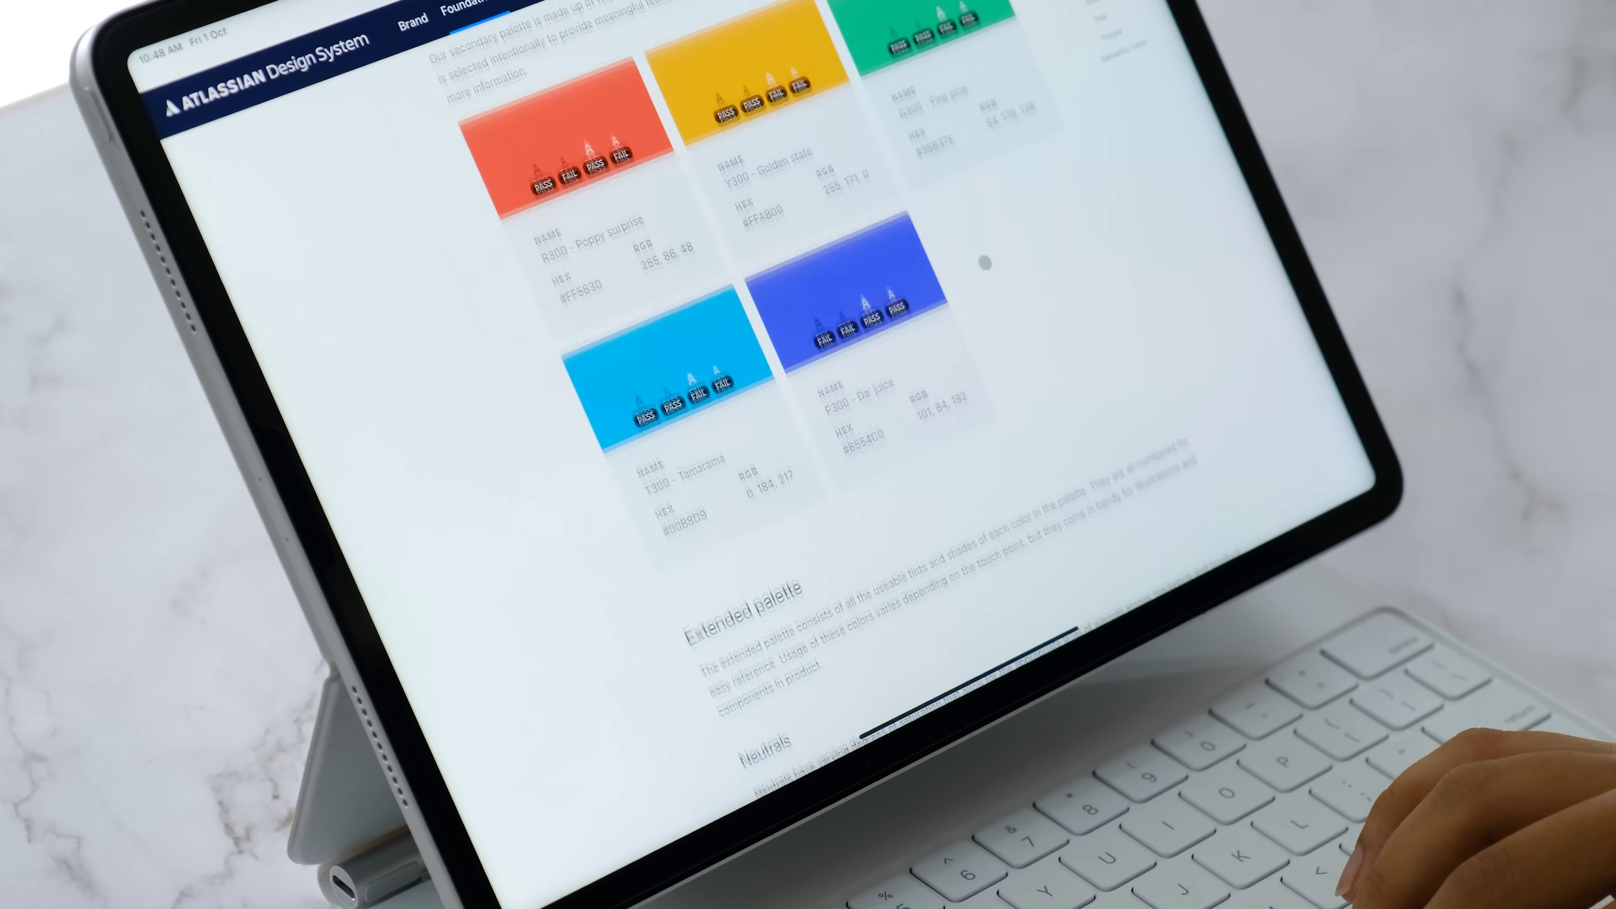
pyautogui.scroll(-10, 987, 261)
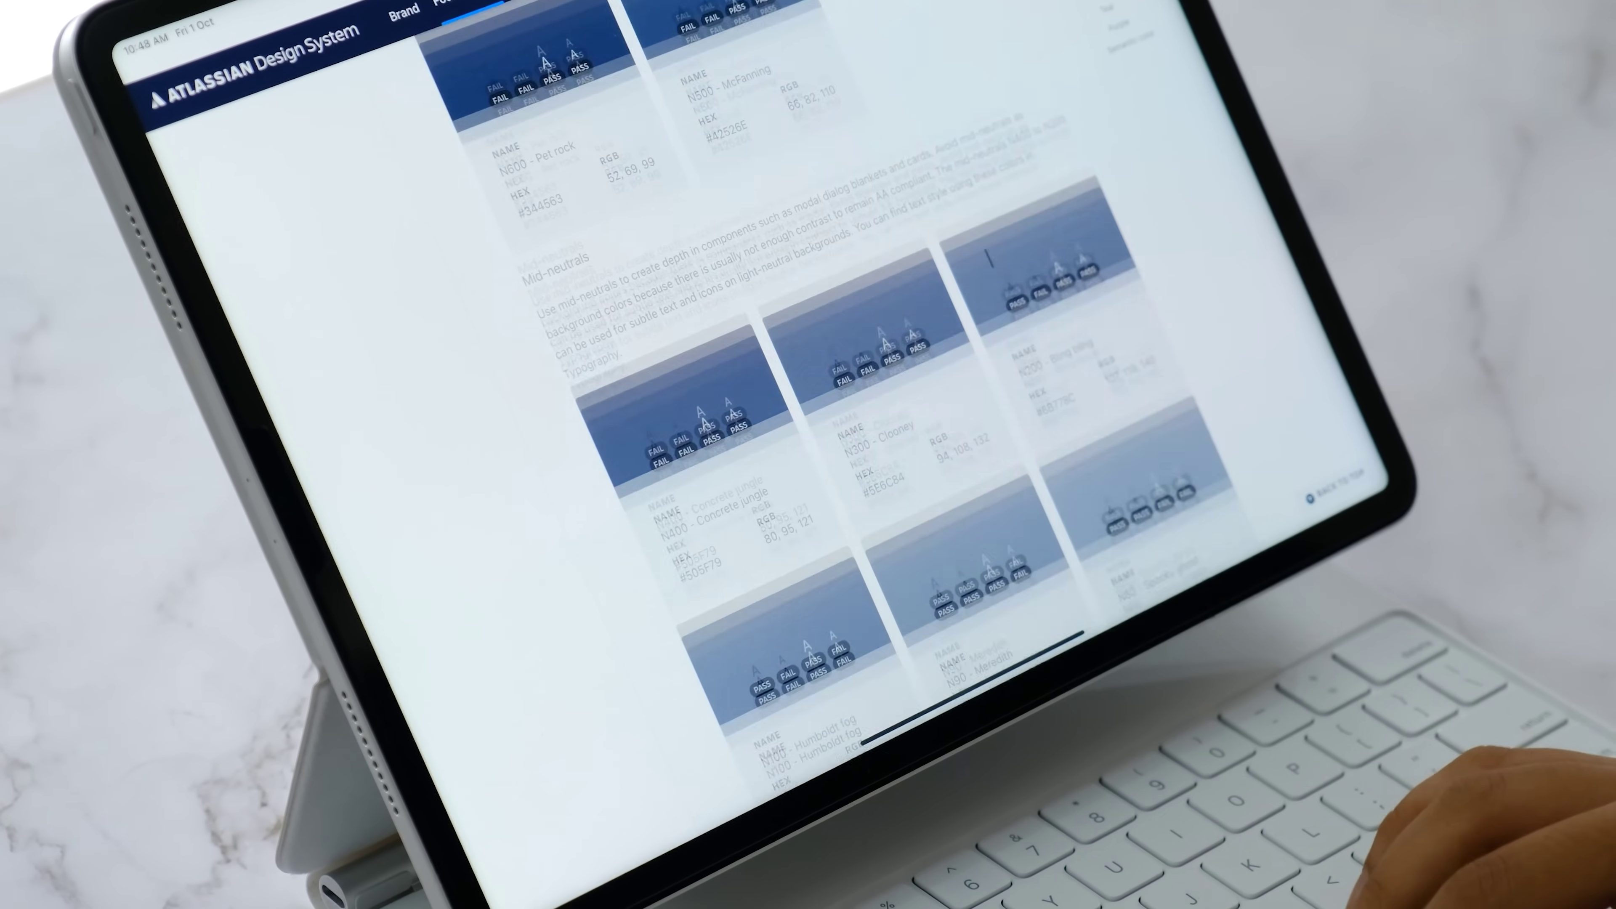
pyautogui.scroll(-15, 991, 257)
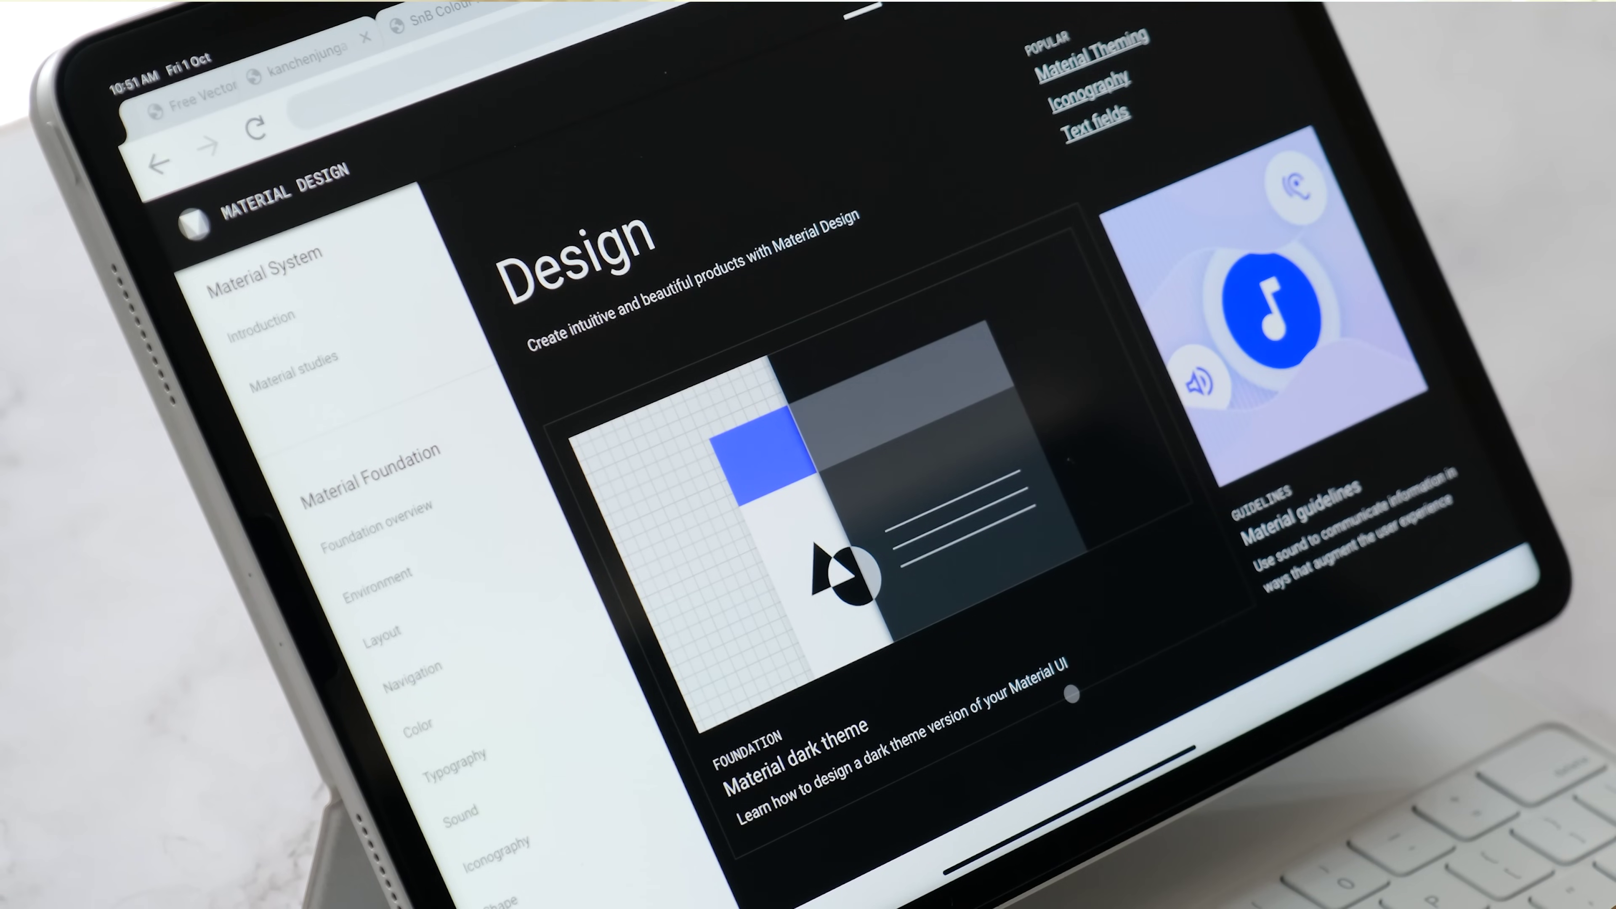
# Review Material Design's colour system, type scale and typeface anatomy pages.
pyautogui.scroll(-15, 1071, 694)
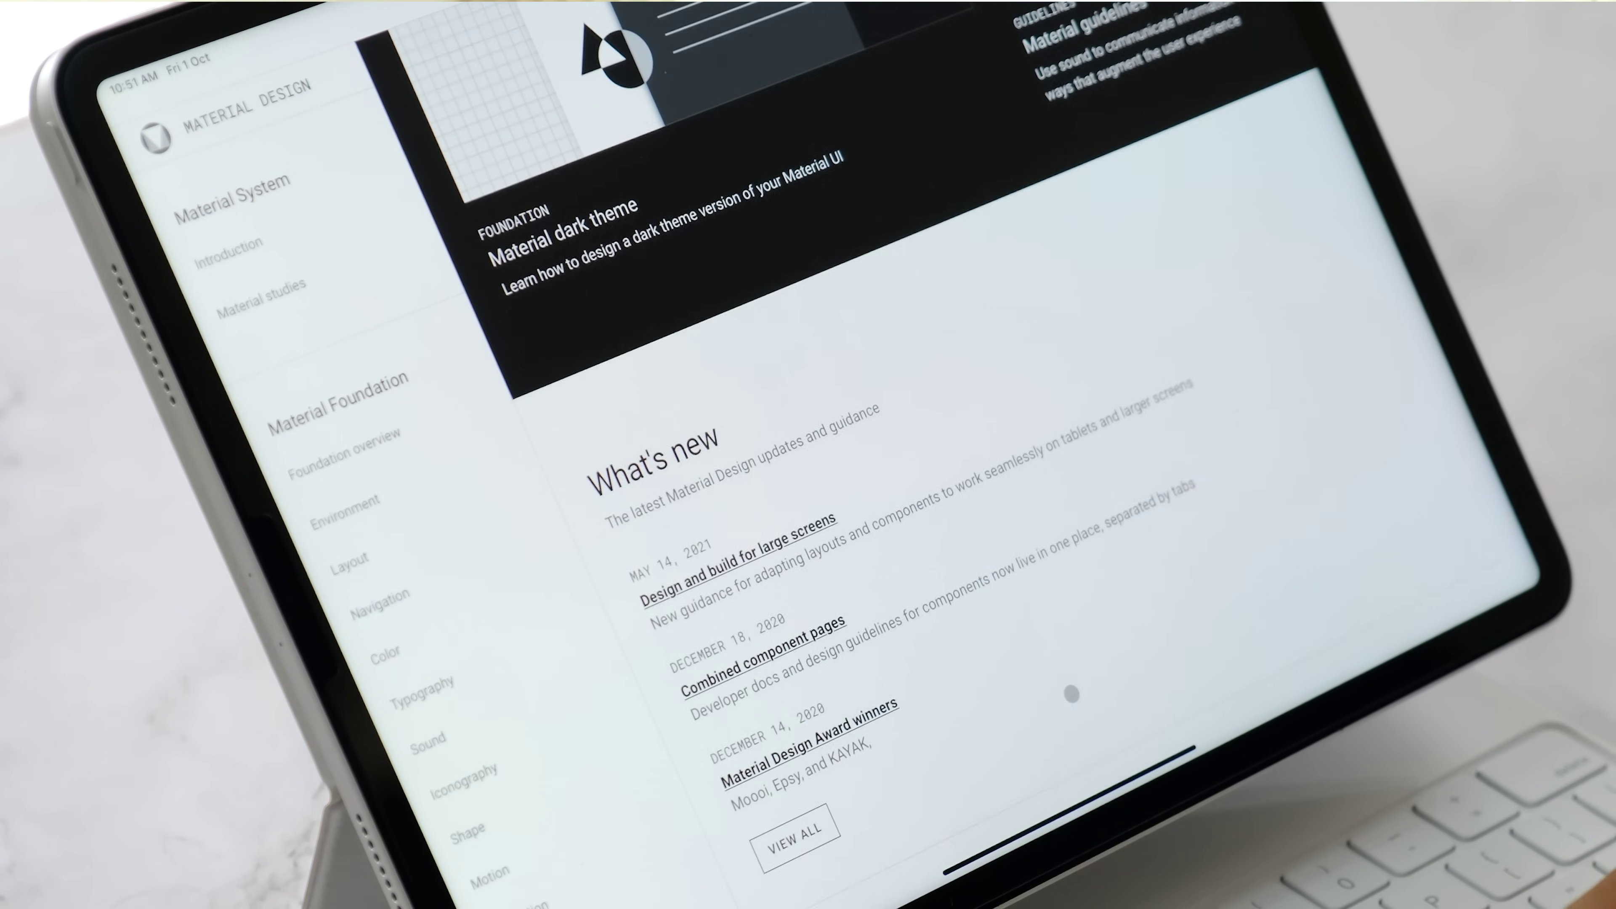
pyautogui.scroll(-10, 1072, 694)
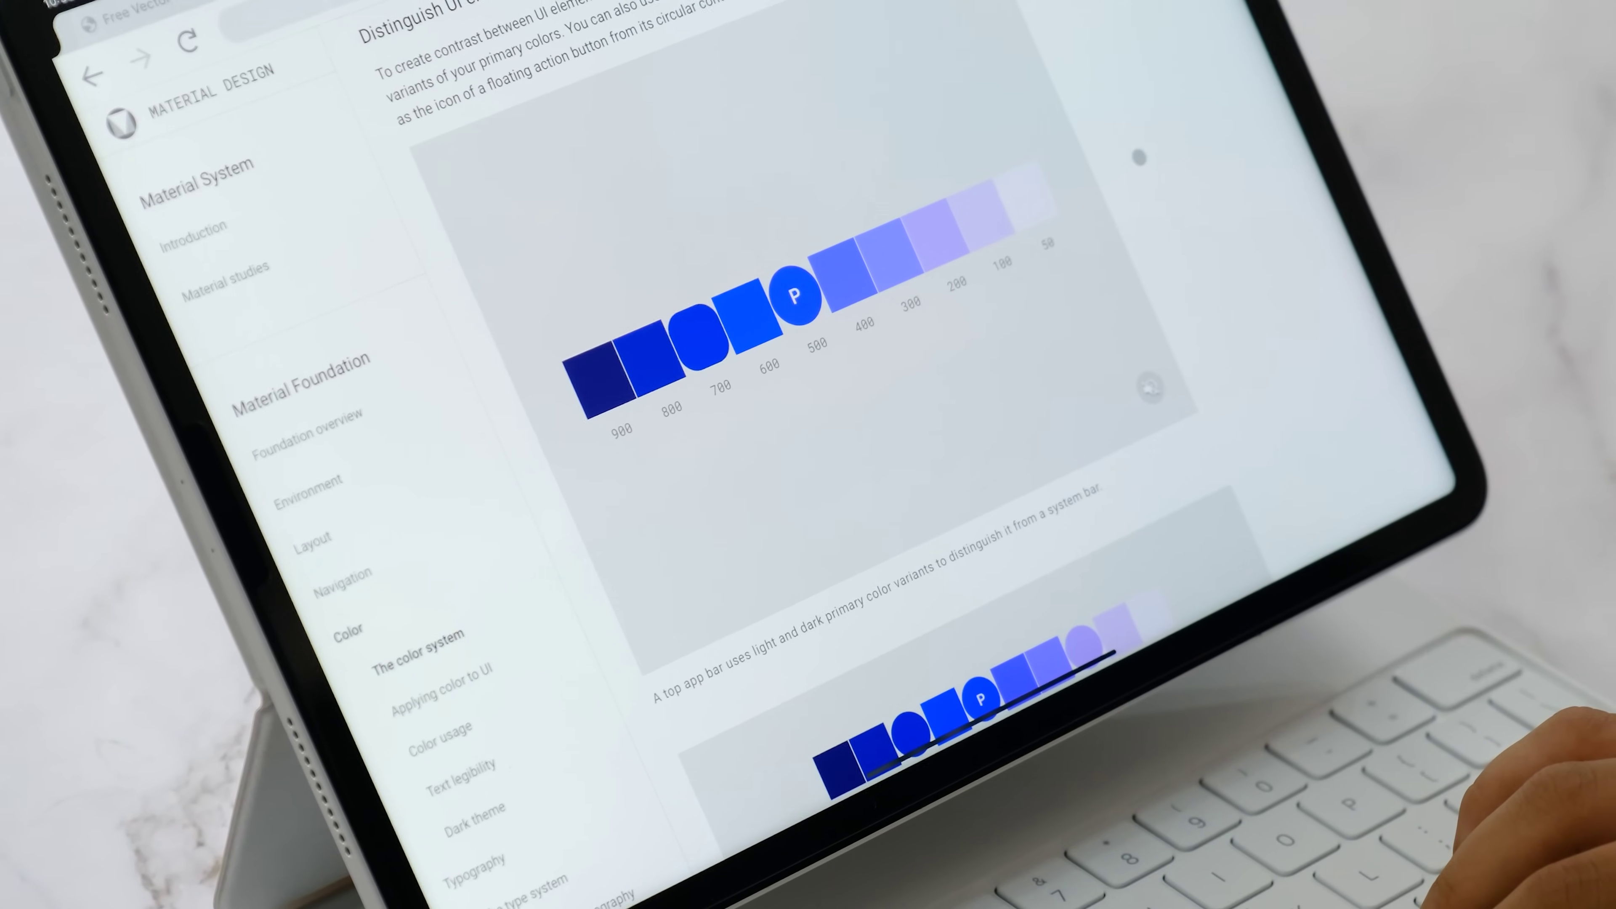
pyautogui.scroll(-2, 808, 446)
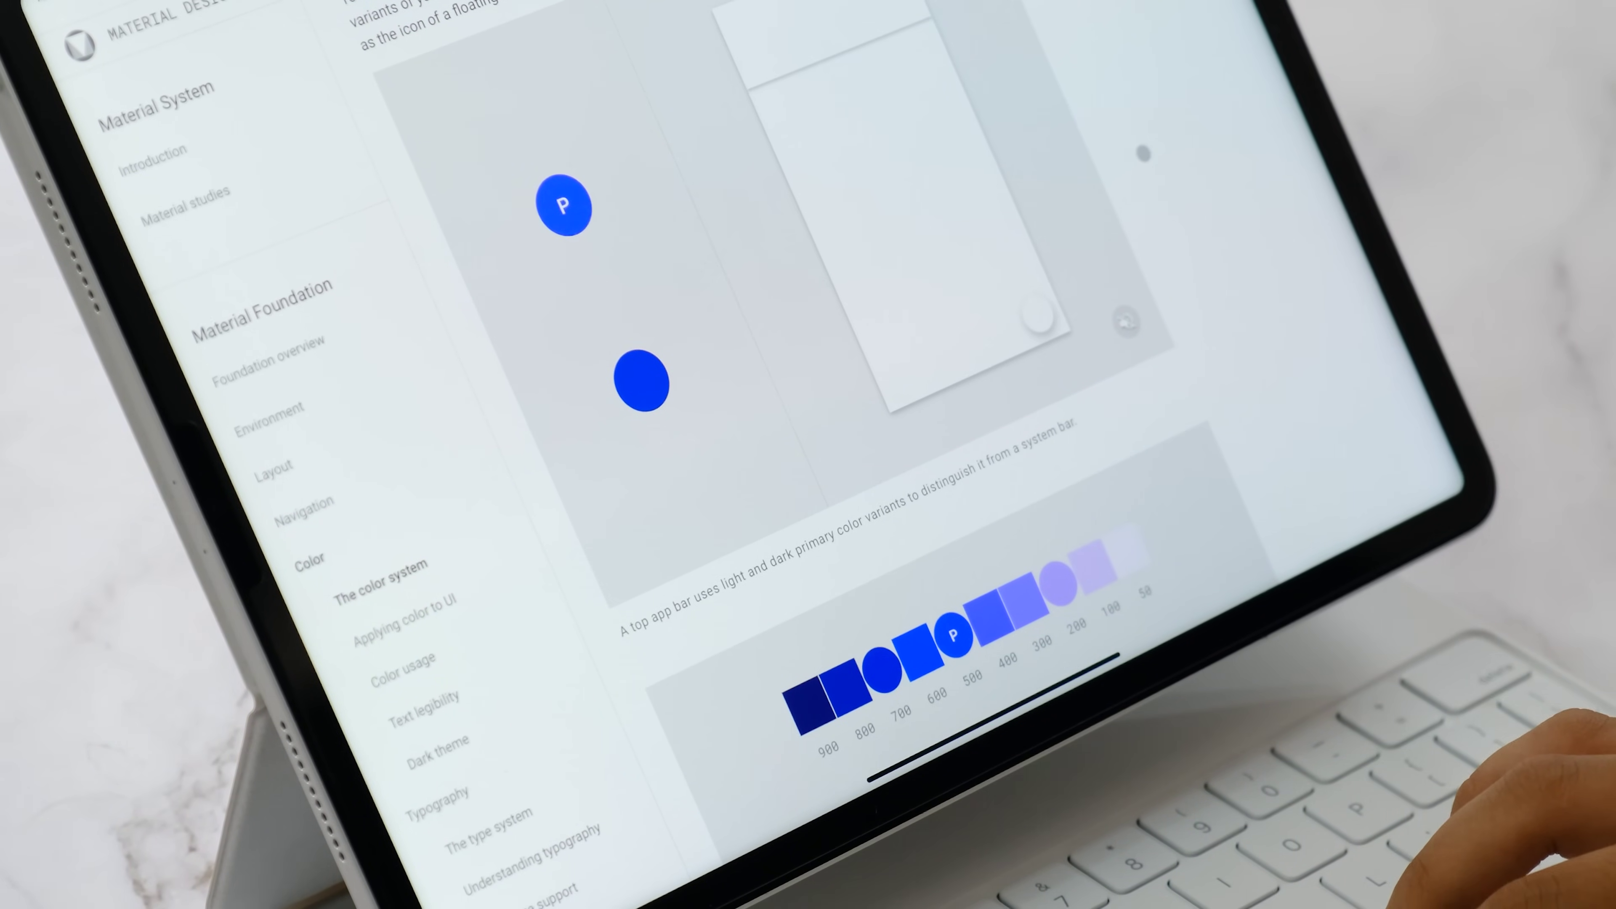
pyautogui.scroll(-15, 1144, 154)
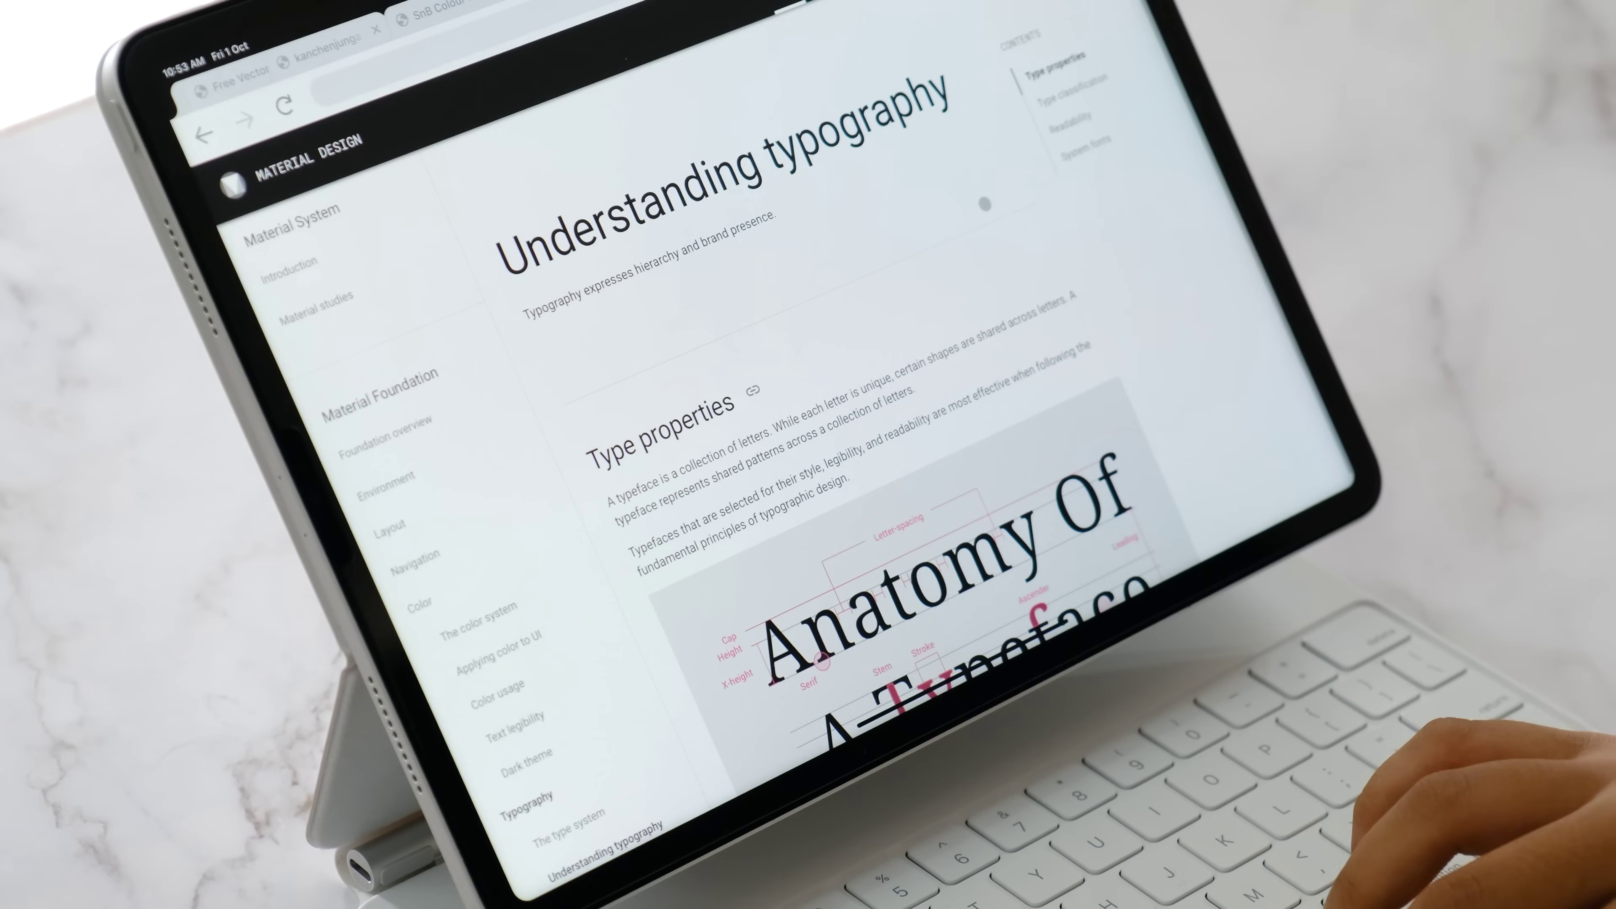
pyautogui.scroll(-6, 985, 204)
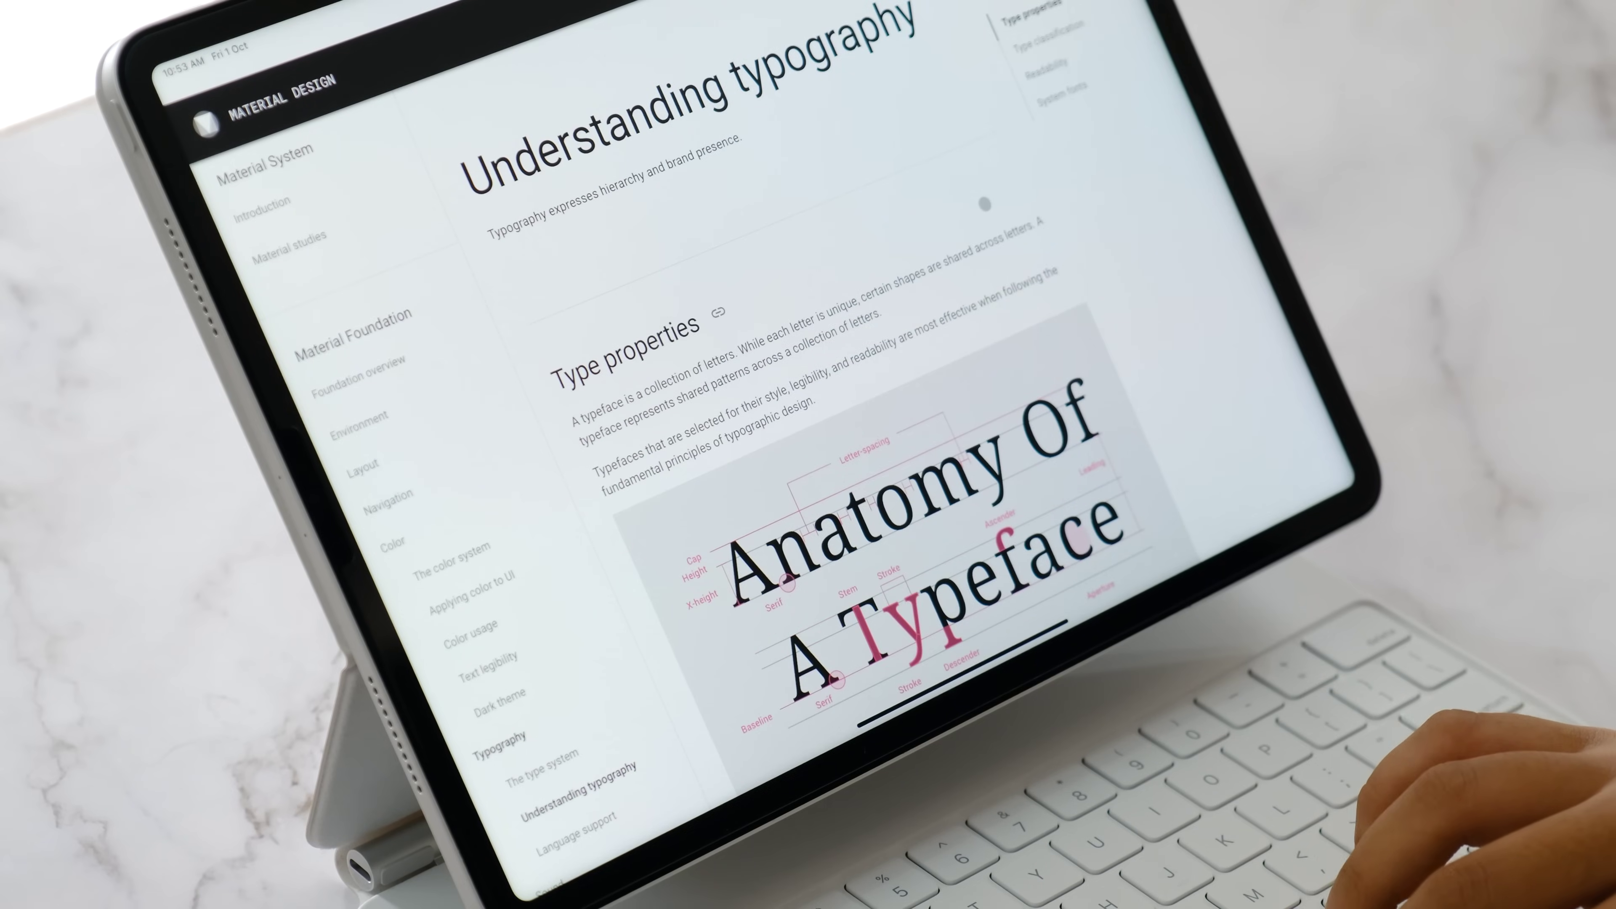
pyautogui.scroll(-2, 985, 203)
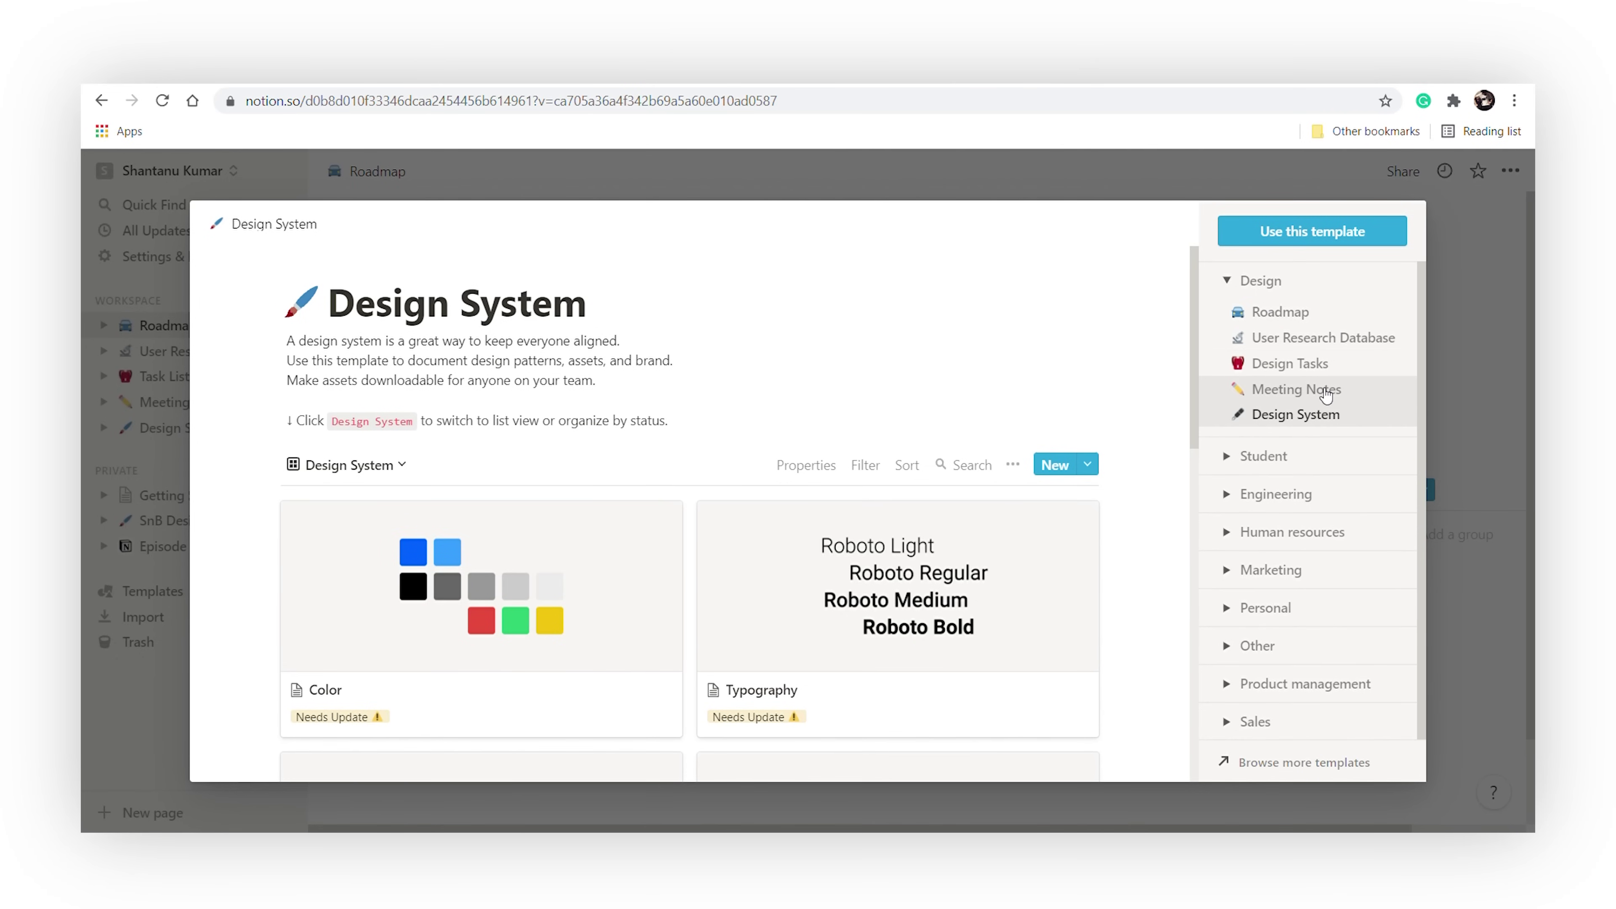
# Browse the Design System template preview with its Typography, Color, Icons and Logos cards.
pyautogui.scroll(-7, 1158, 538)
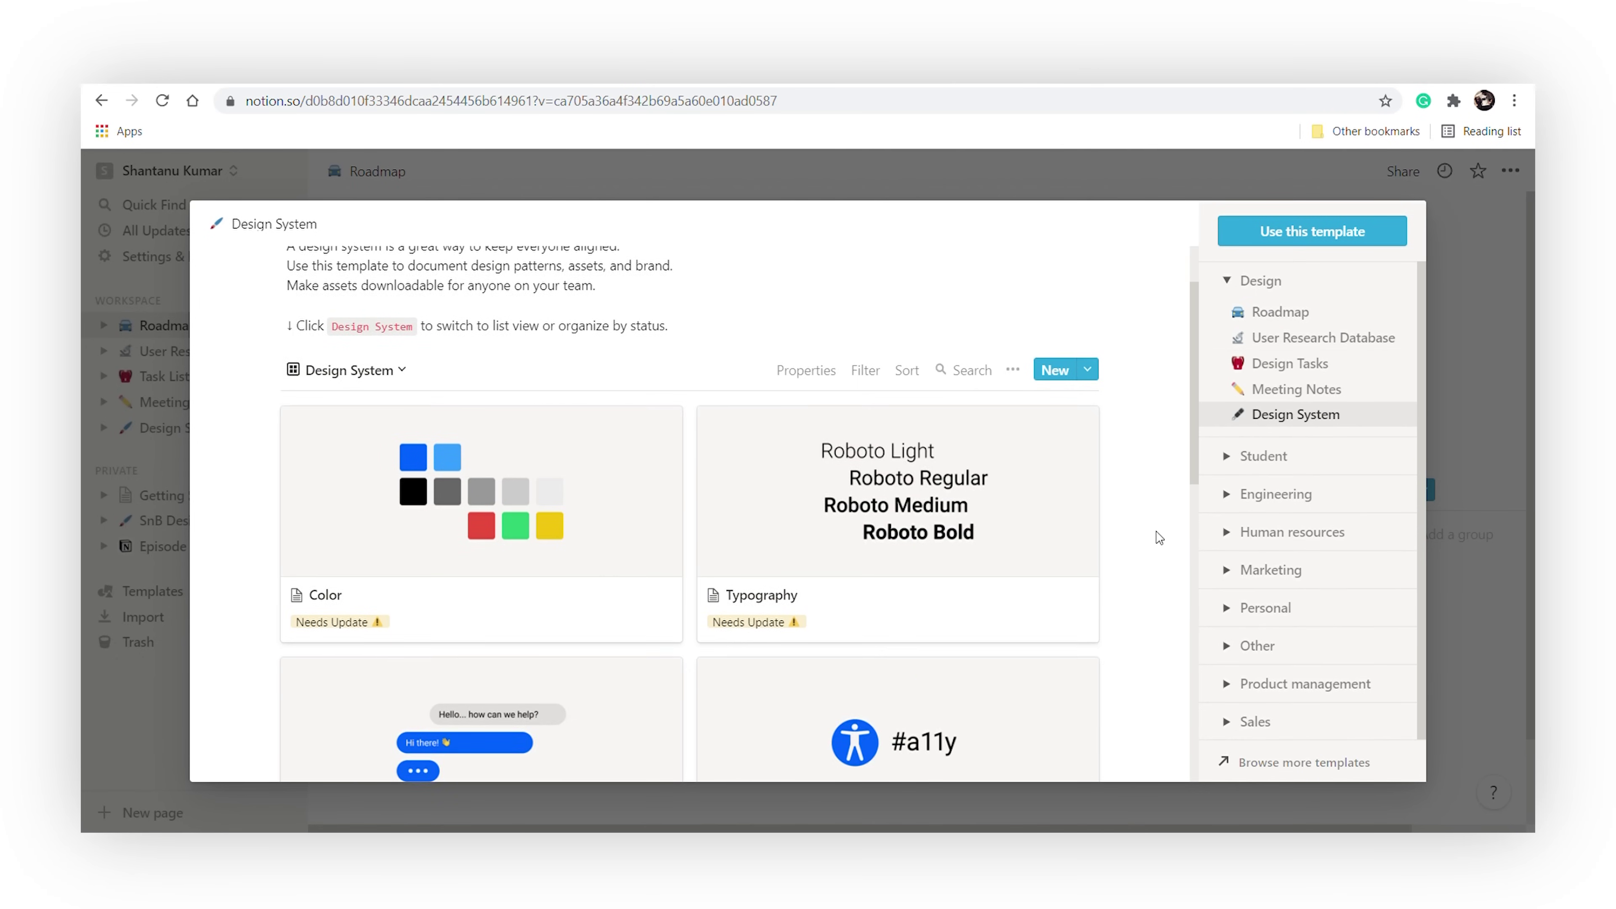
pyautogui.scroll(-2, 1159, 538)
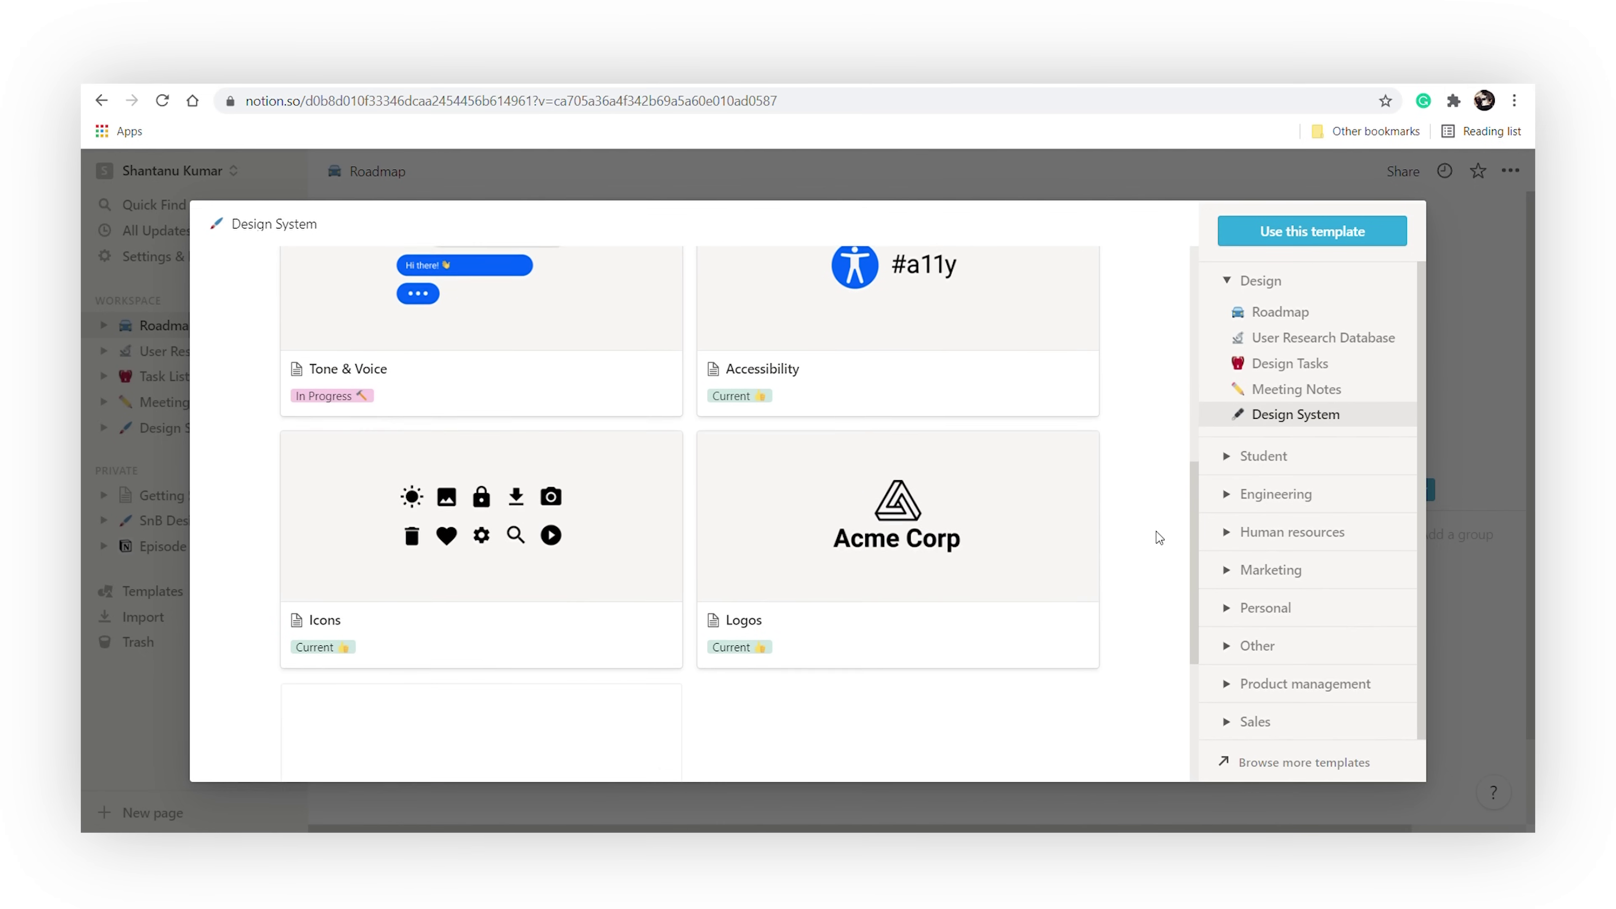
pyautogui.scroll(6, 1159, 538)
pyautogui.scroll(3, 1159, 538)
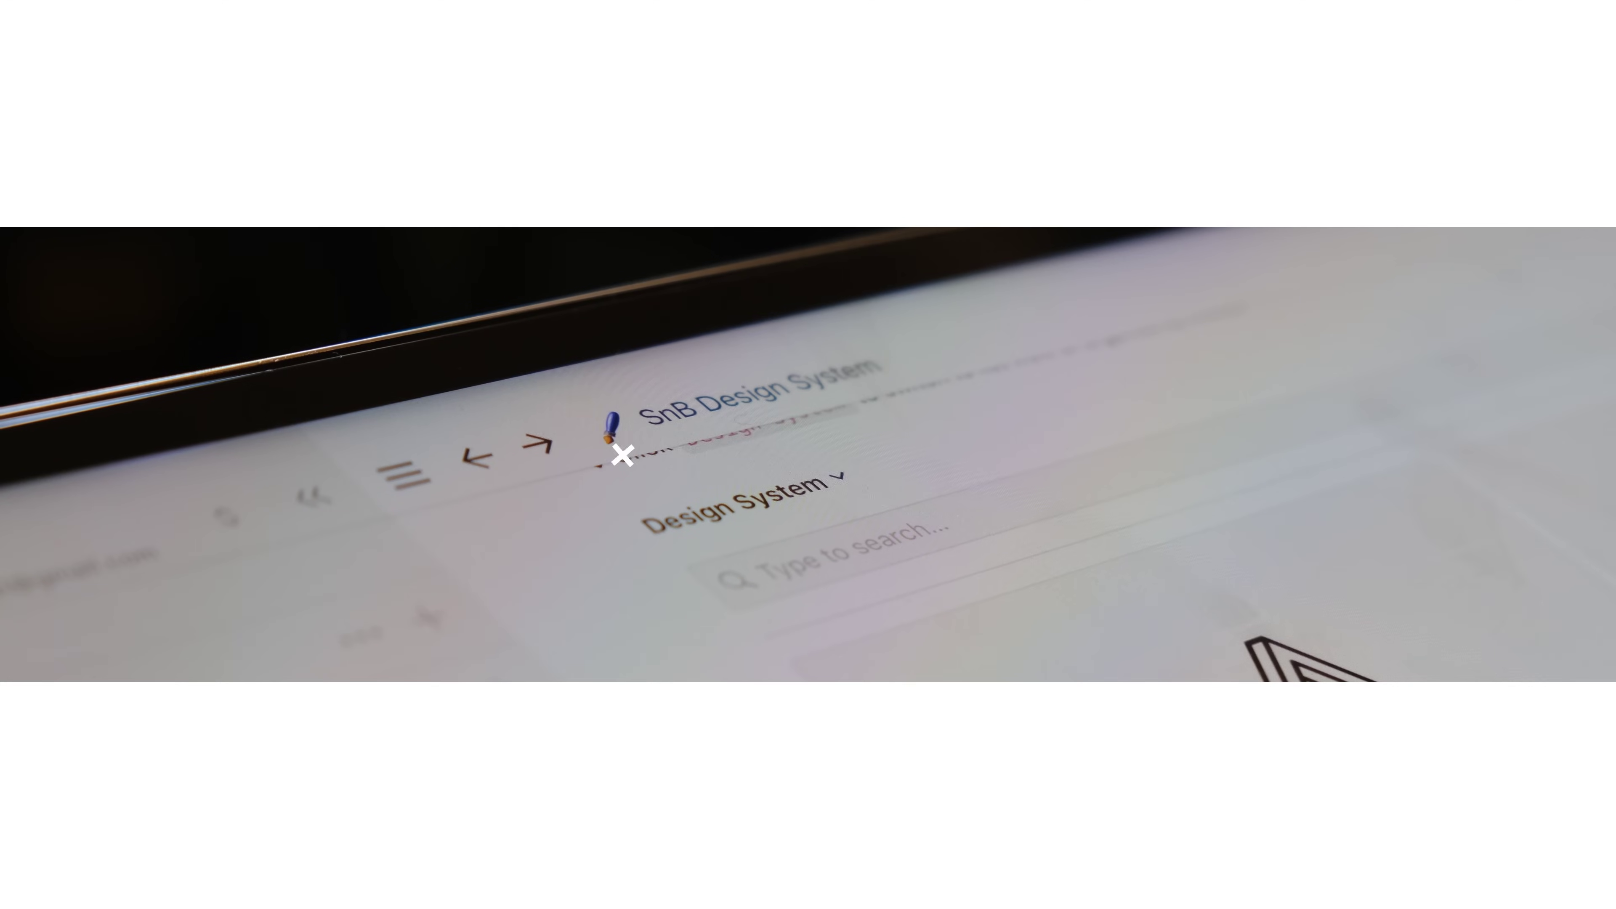
pyautogui.scroll(-10, 1018, 573)
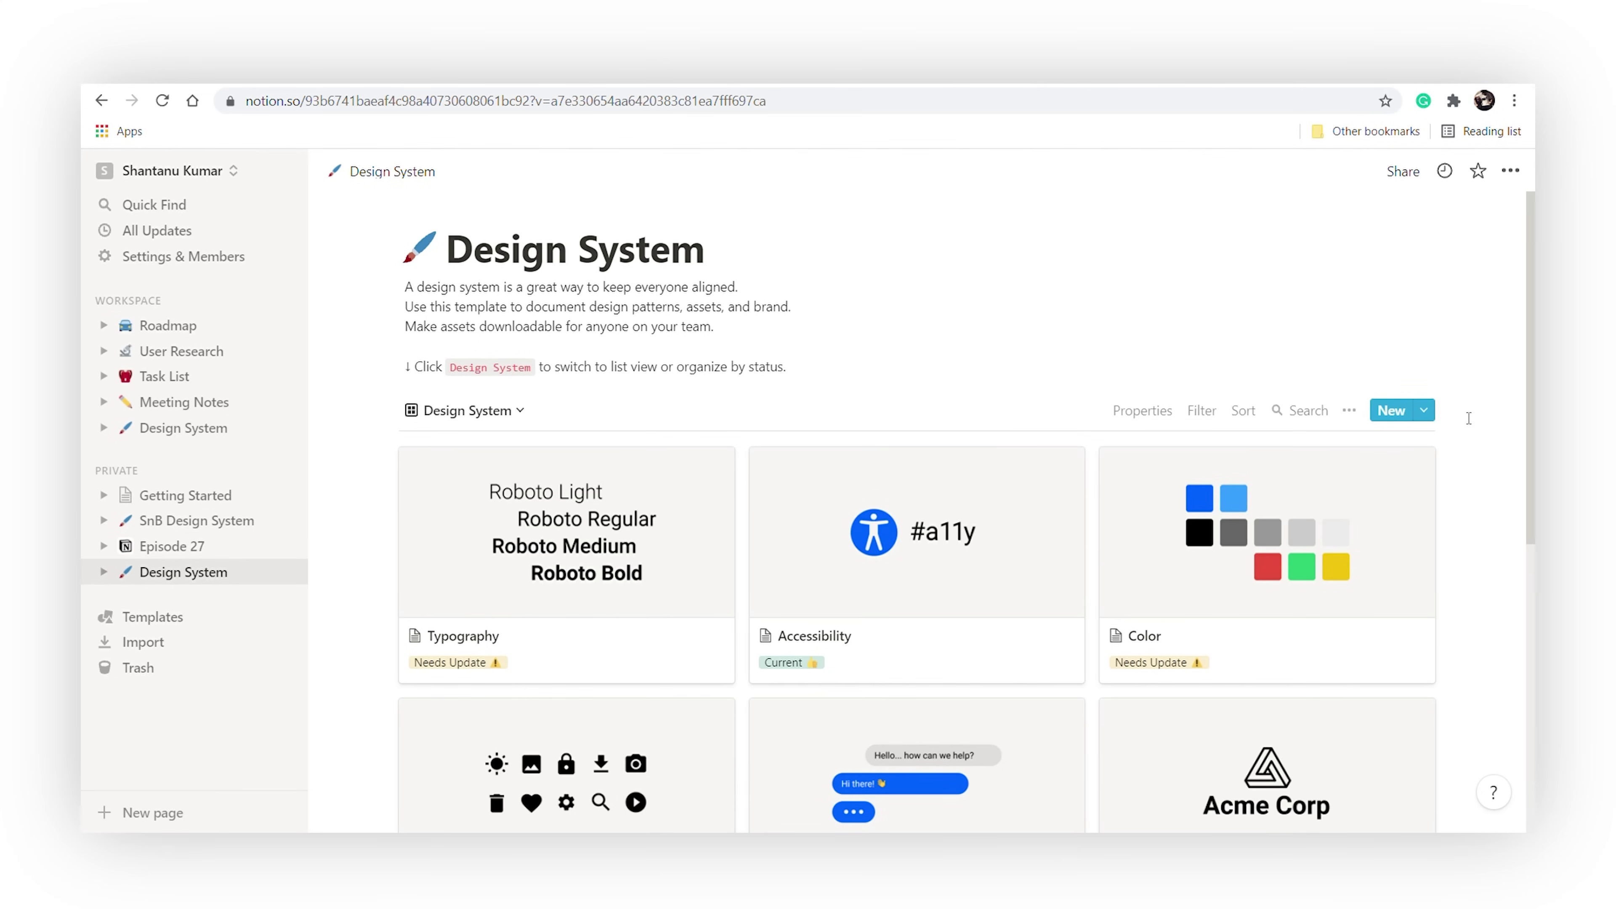
# Move the embedded preview higher on the Design System page.
pyautogui.scroll(-2, 1468, 417)
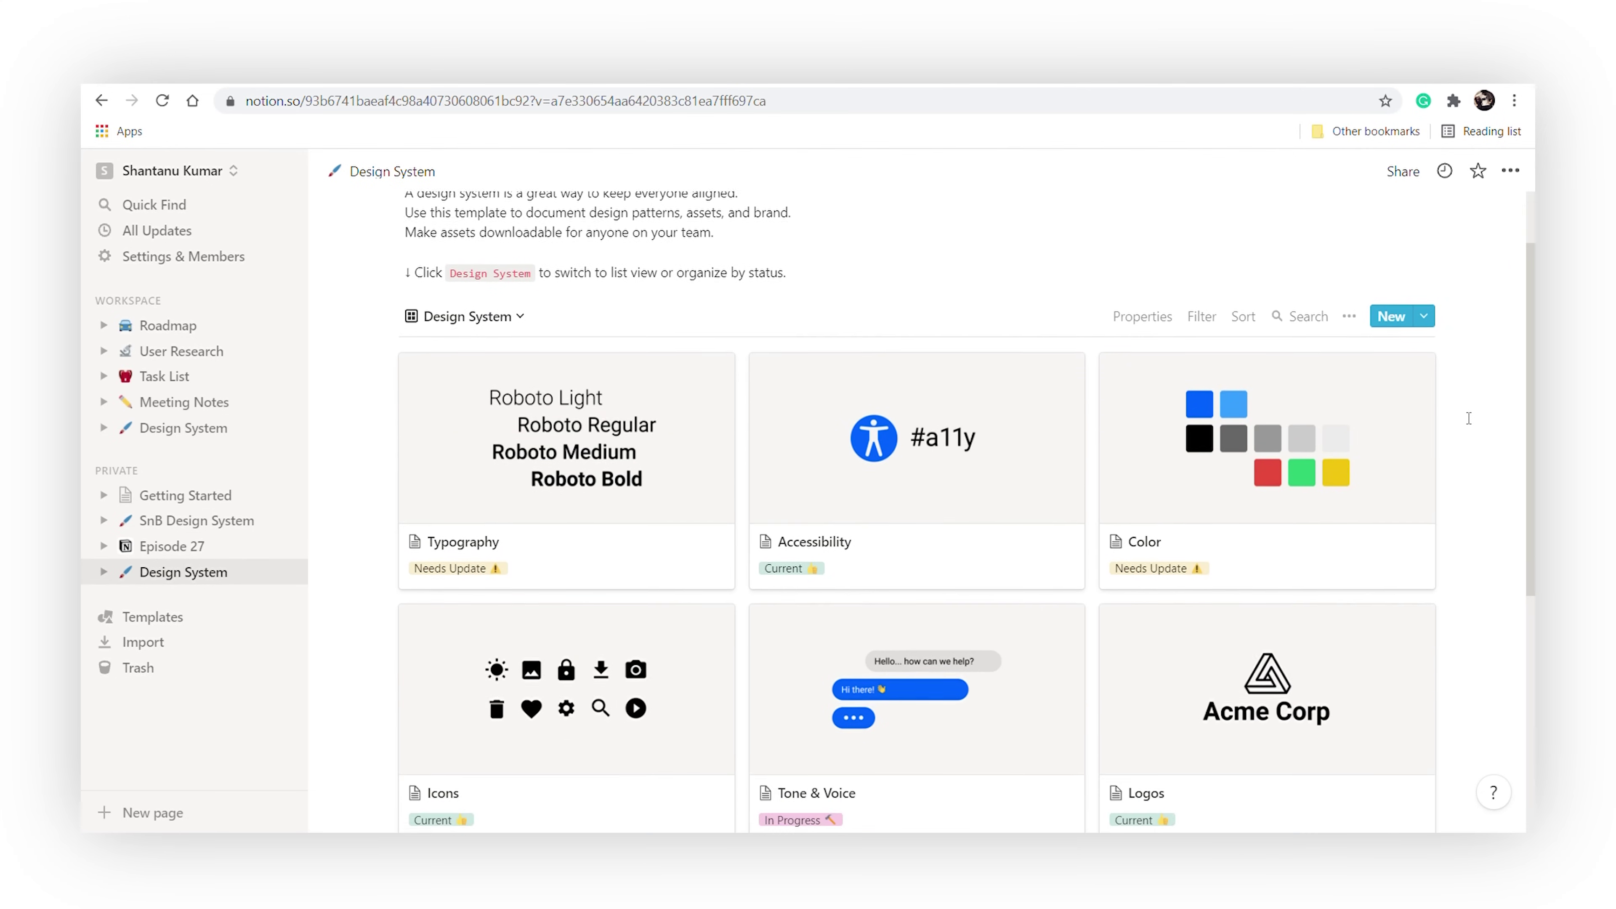
pyautogui.scroll(2, 1468, 418)
pyautogui.scroll(-3, 1469, 417)
pyautogui.scroll(-3, 1469, 417)
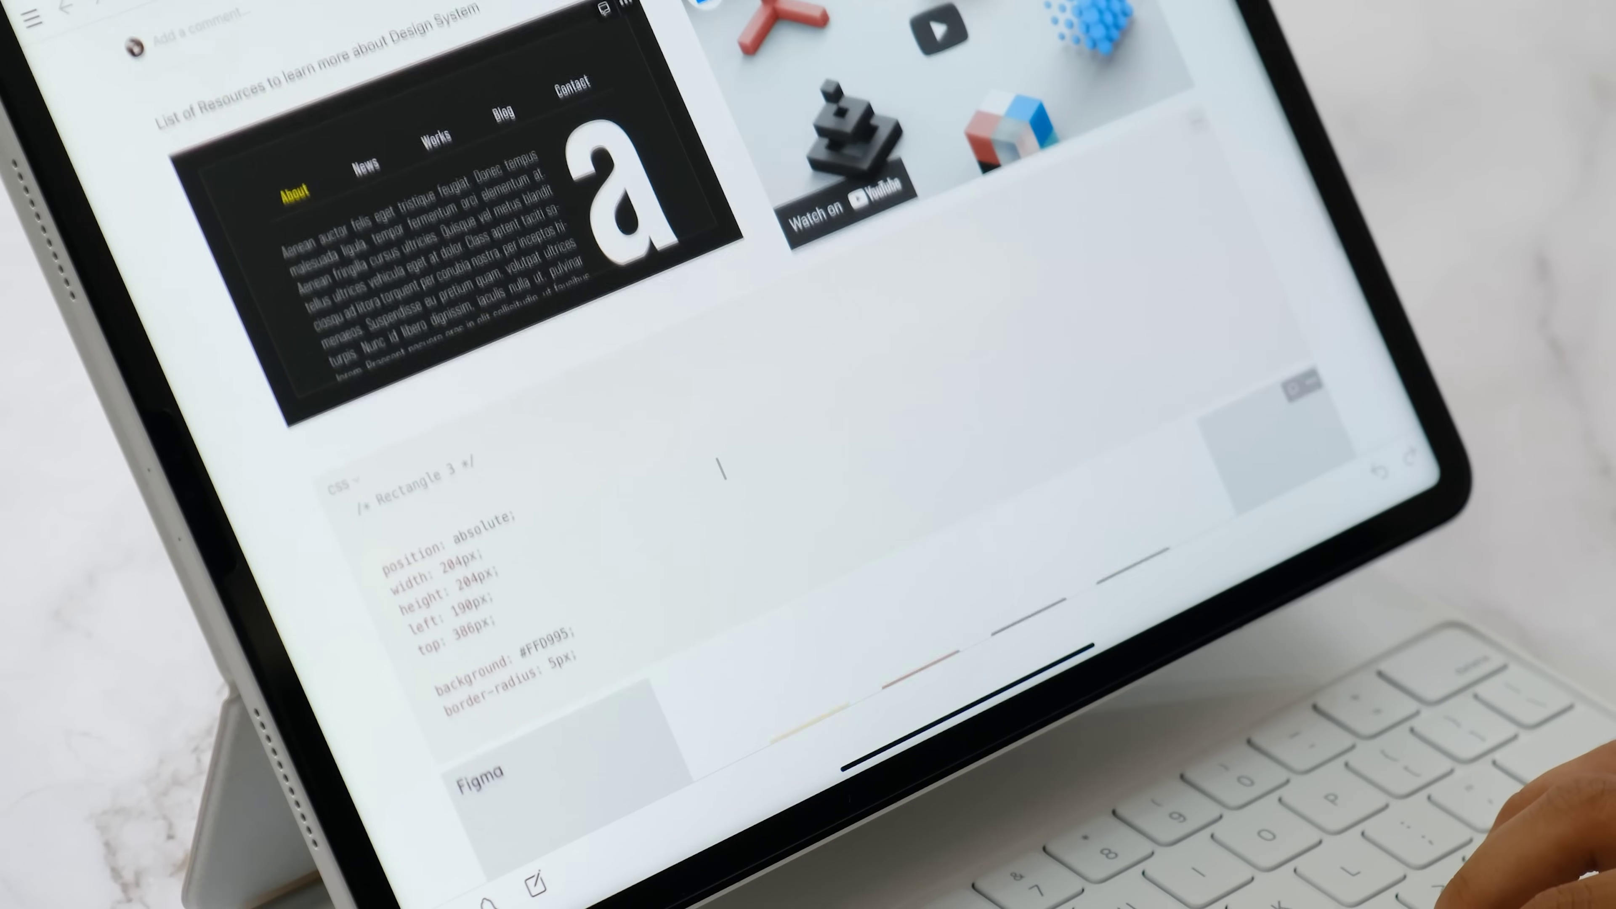
pyautogui.moveTo(827, 464); pyautogui.dragTo(807, 412)
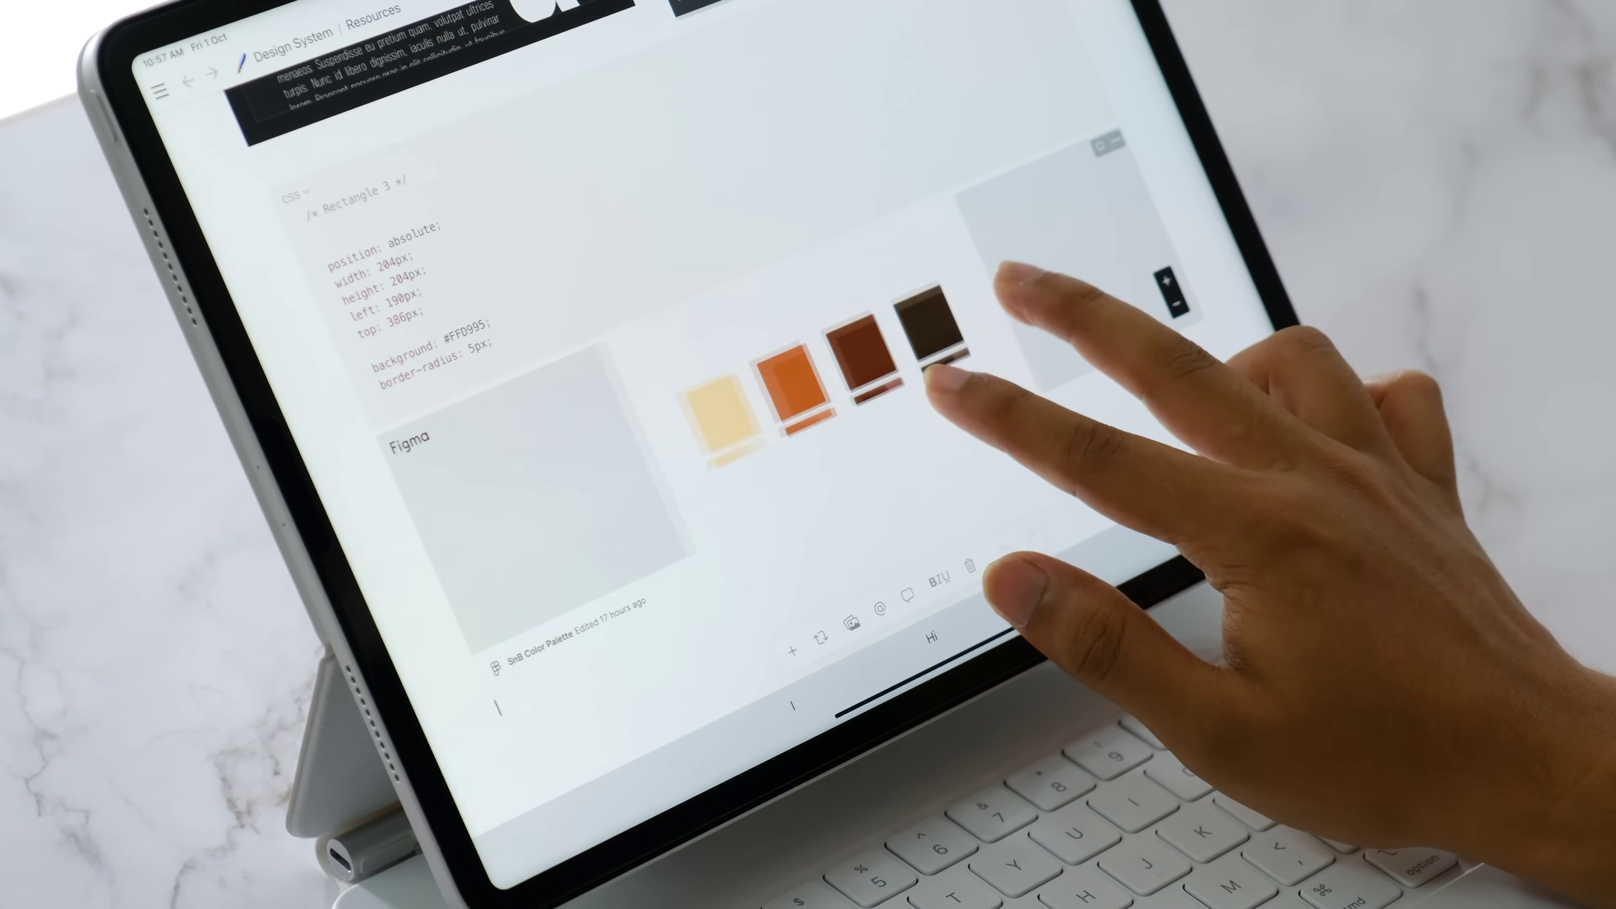
pyautogui.scroll(3, 828, 382)
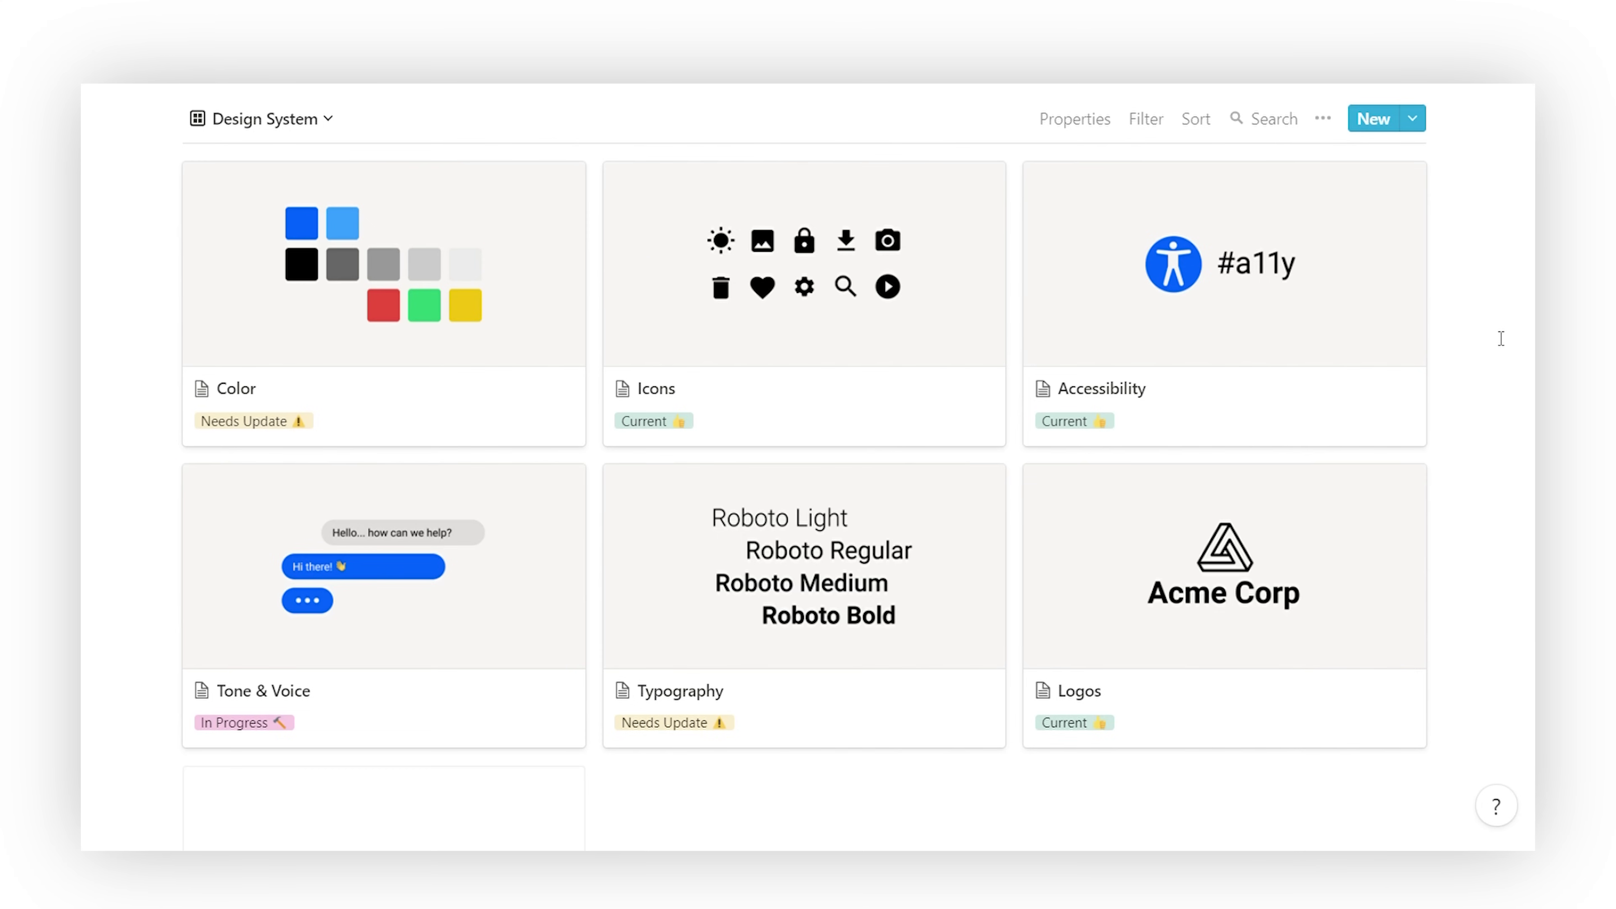
# Delete the Accessibility and Tone & Voice cards from the Design System database.
pyautogui.rightClick(1280, 338)
pyautogui.click(1336, 411)
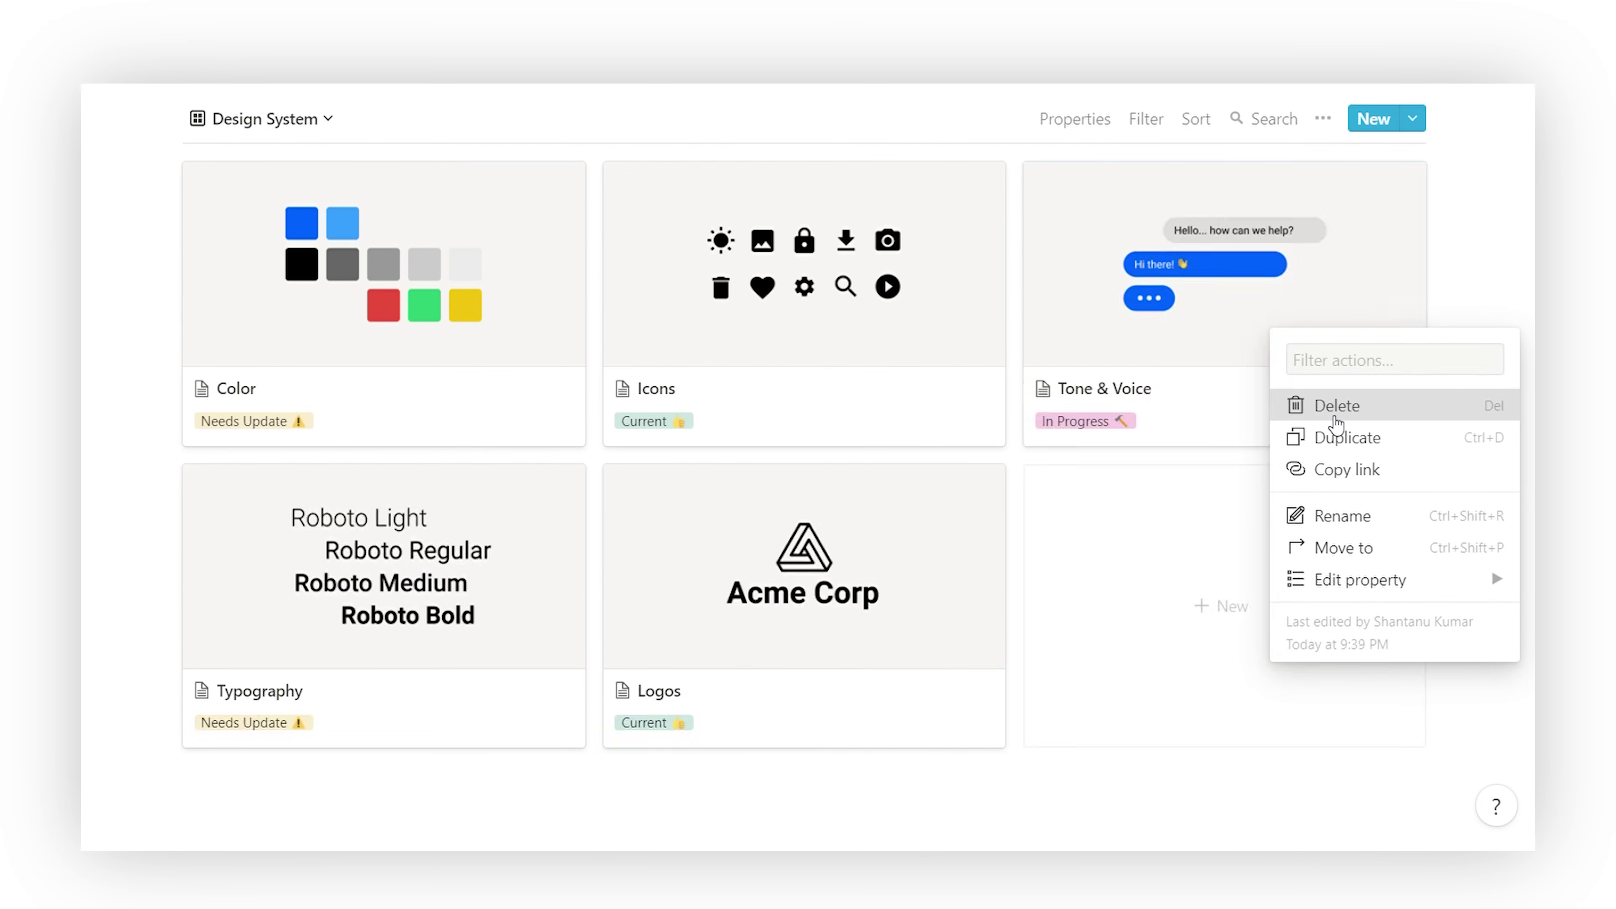
pyautogui.rightClick(1178, 324)
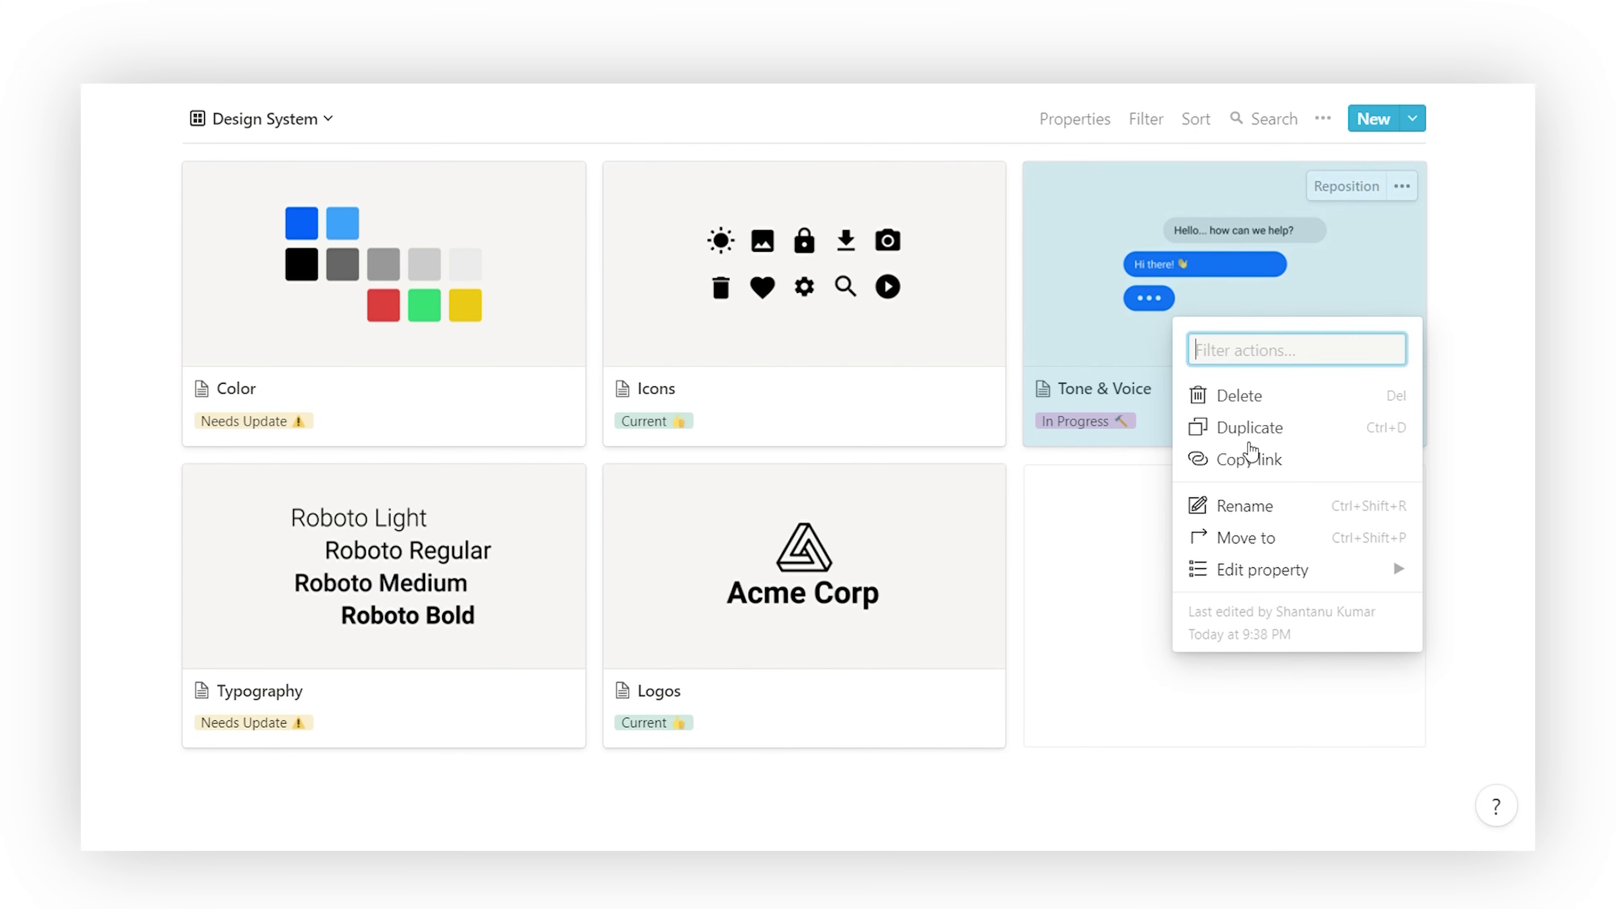
pyautogui.click(1223, 398)
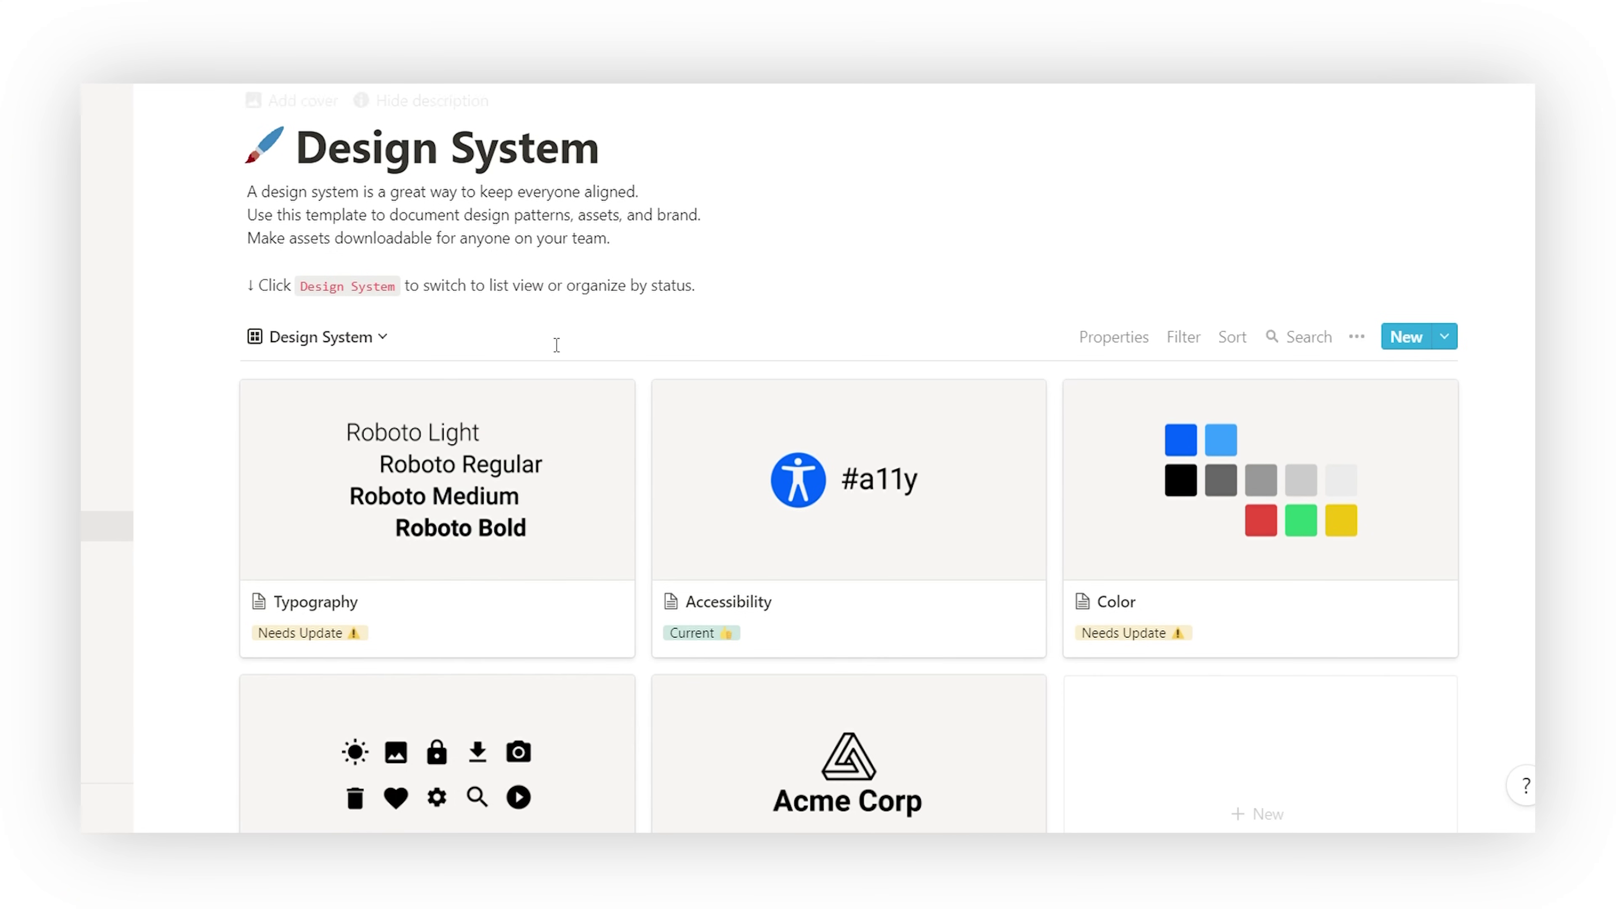
# Switch the database to List View, then to the By Status board.
pyautogui.click(380, 343)
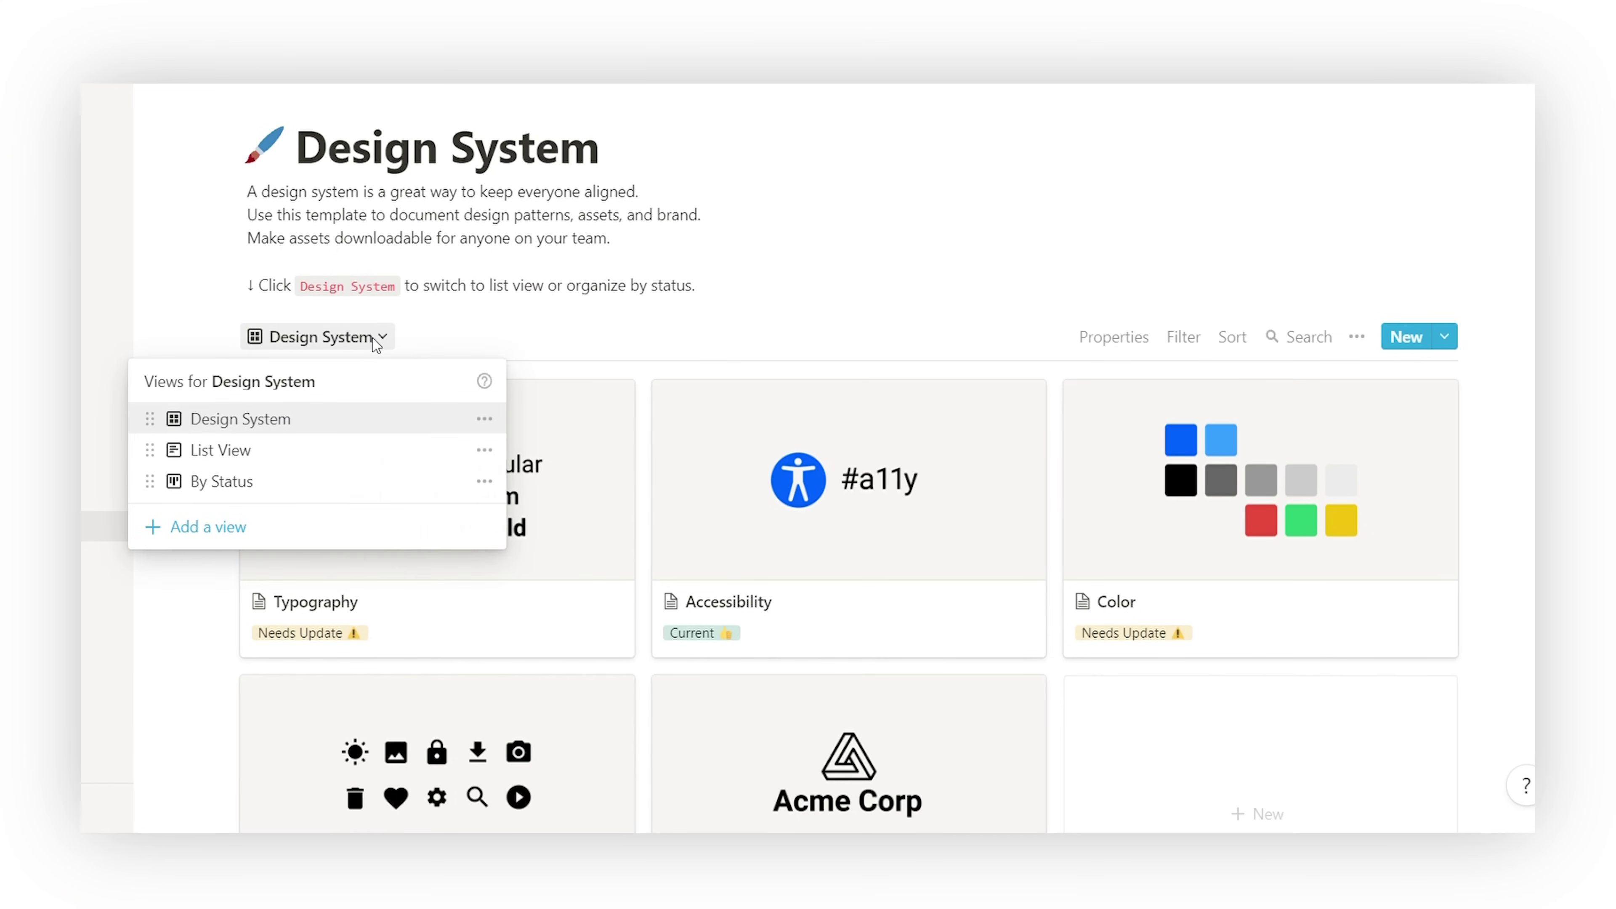
pyautogui.click(250, 462)
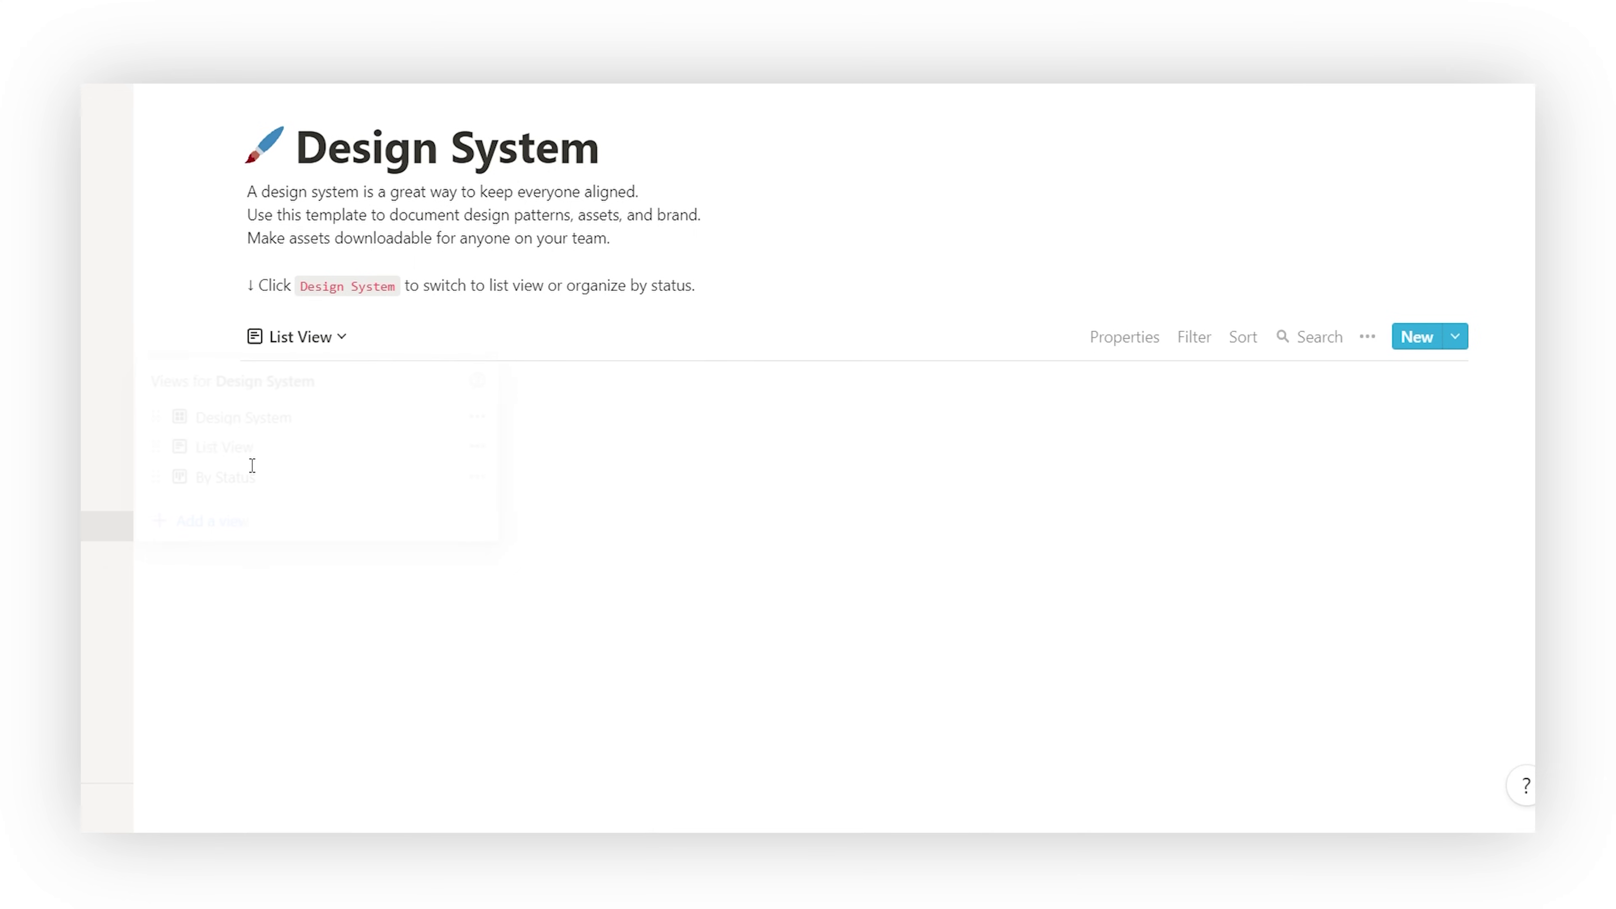
pyautogui.click(299, 336)
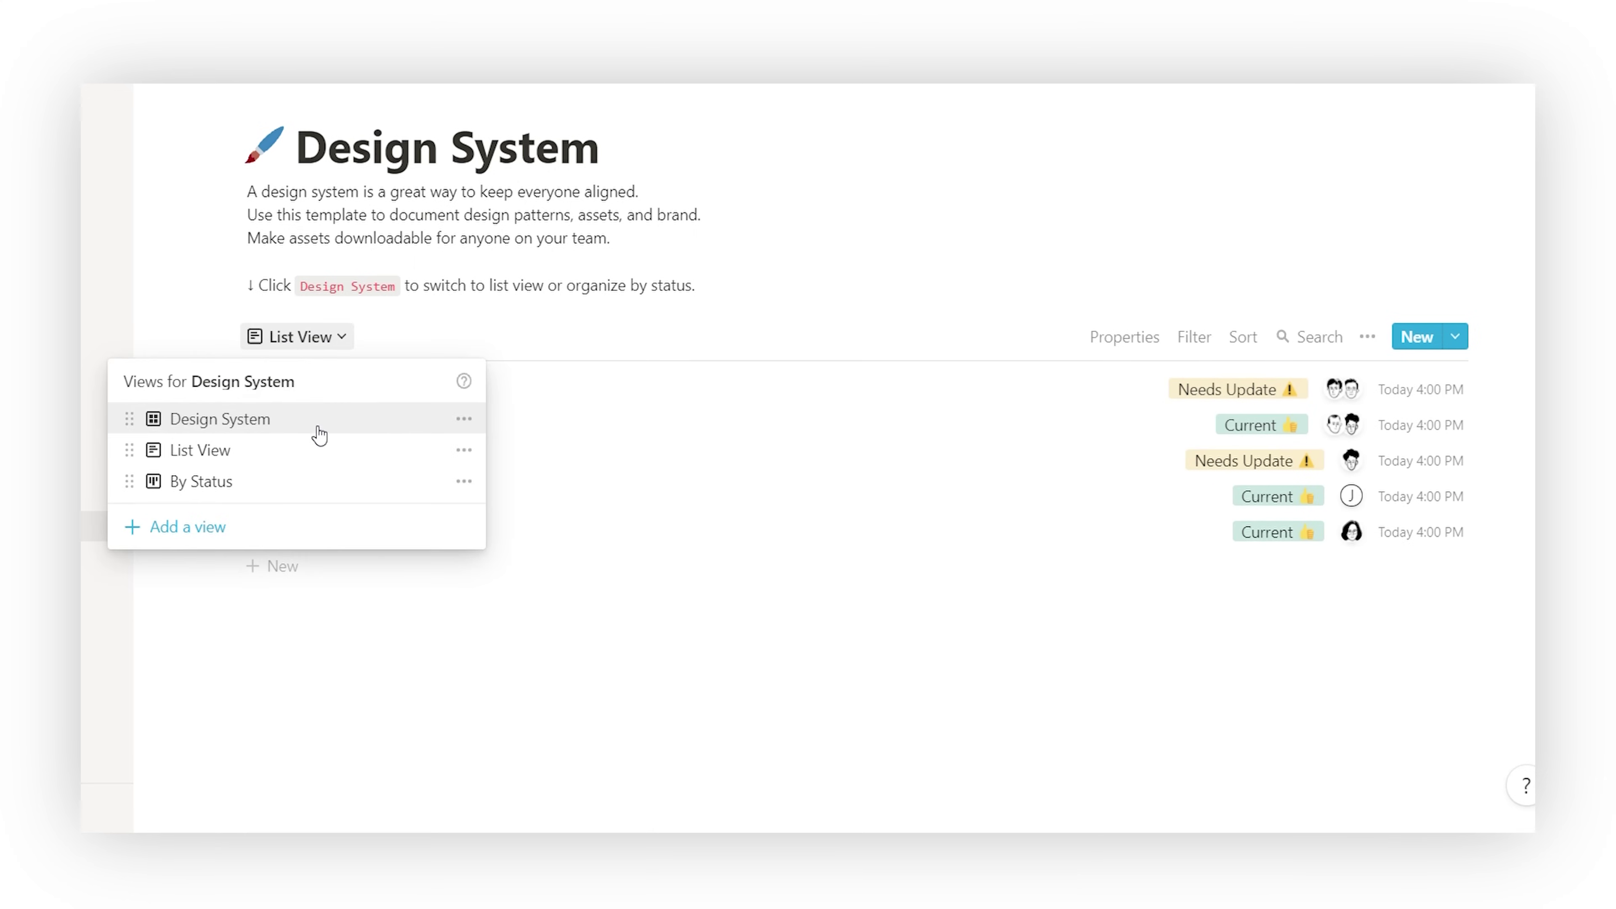
pyautogui.click(307, 477)
# Move the Color card from Needs Update into the In Progress column.
pyautogui.scroll(-2, 732, 472)
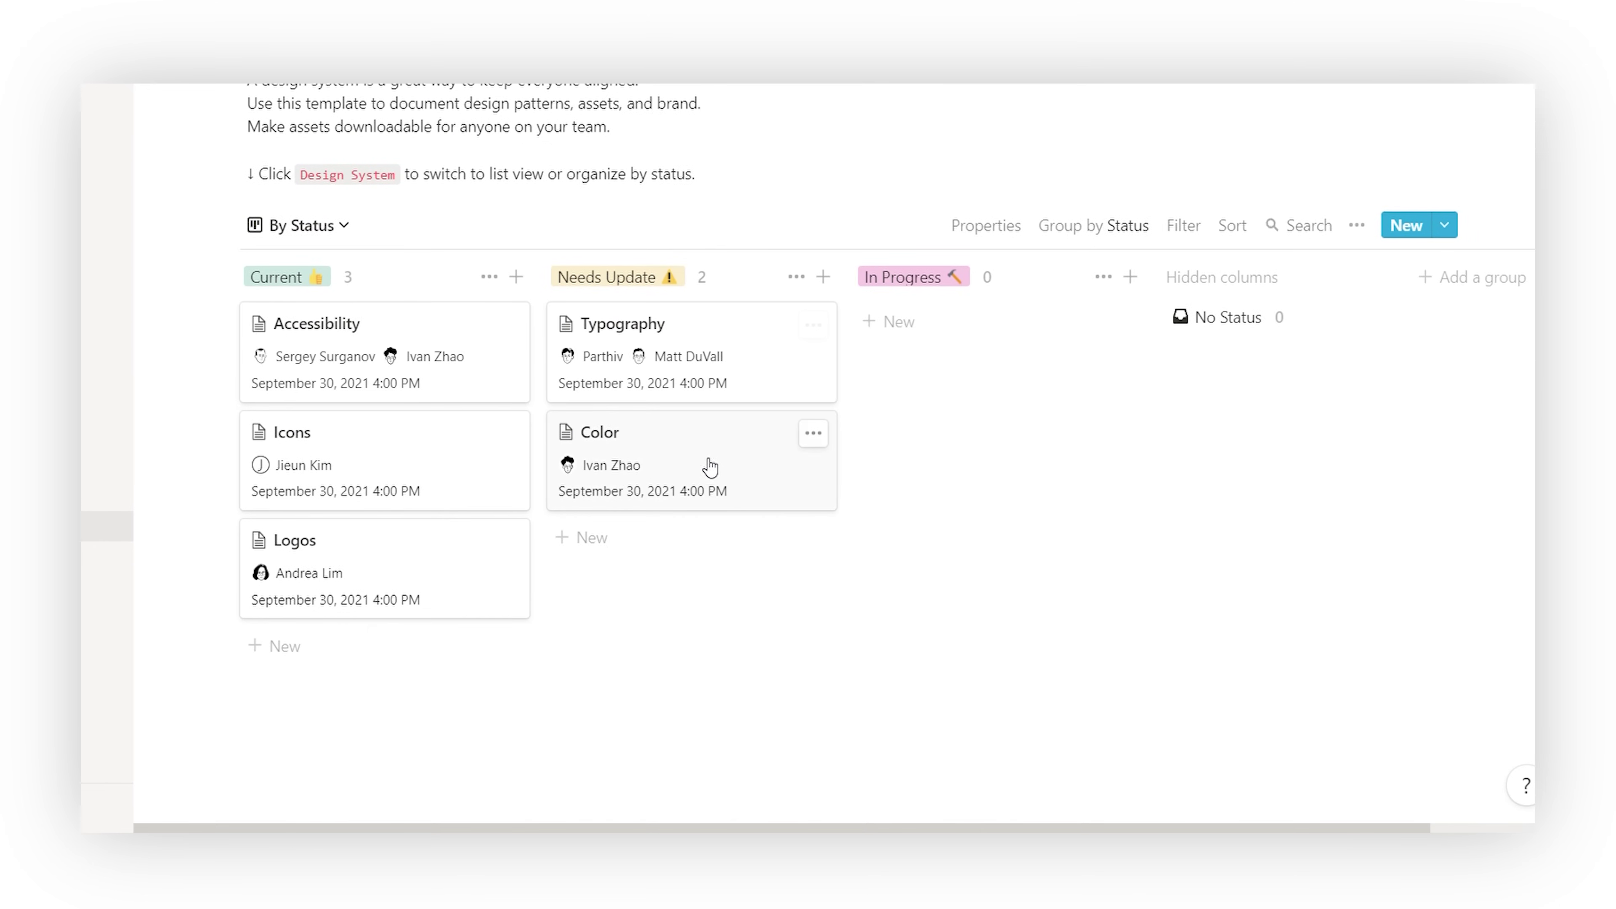
pyautogui.moveTo(1005, 339); pyautogui.dragTo(975, 460)
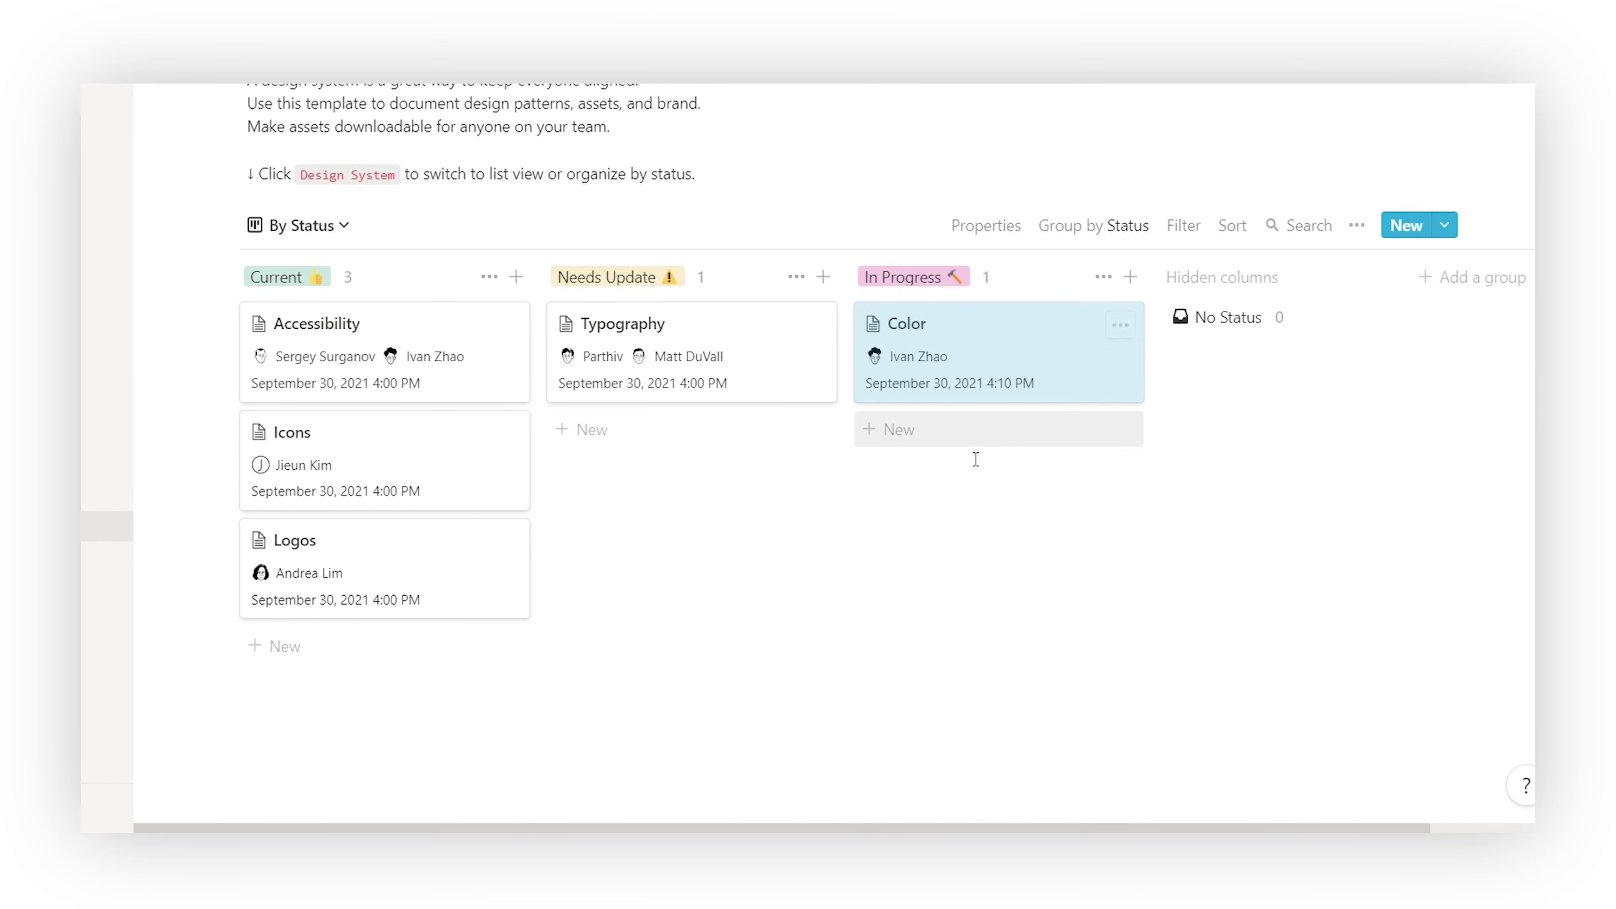
pyautogui.scroll(2, 915, 266)
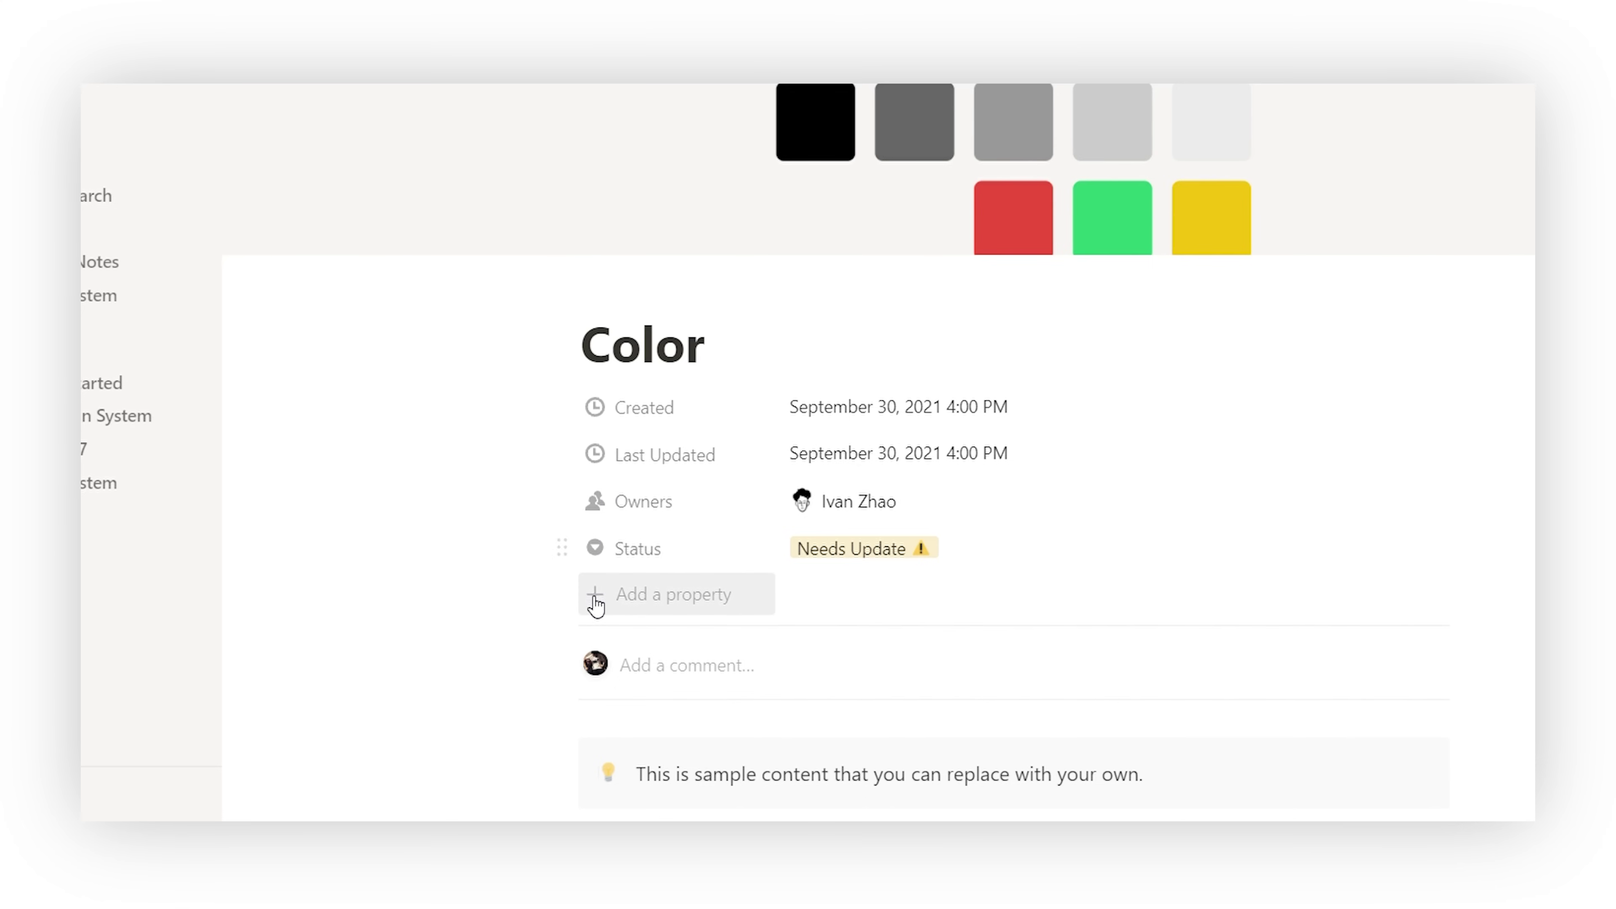
# Add a new Text property to the Color page beneath Status.
pyautogui.click(636, 599)
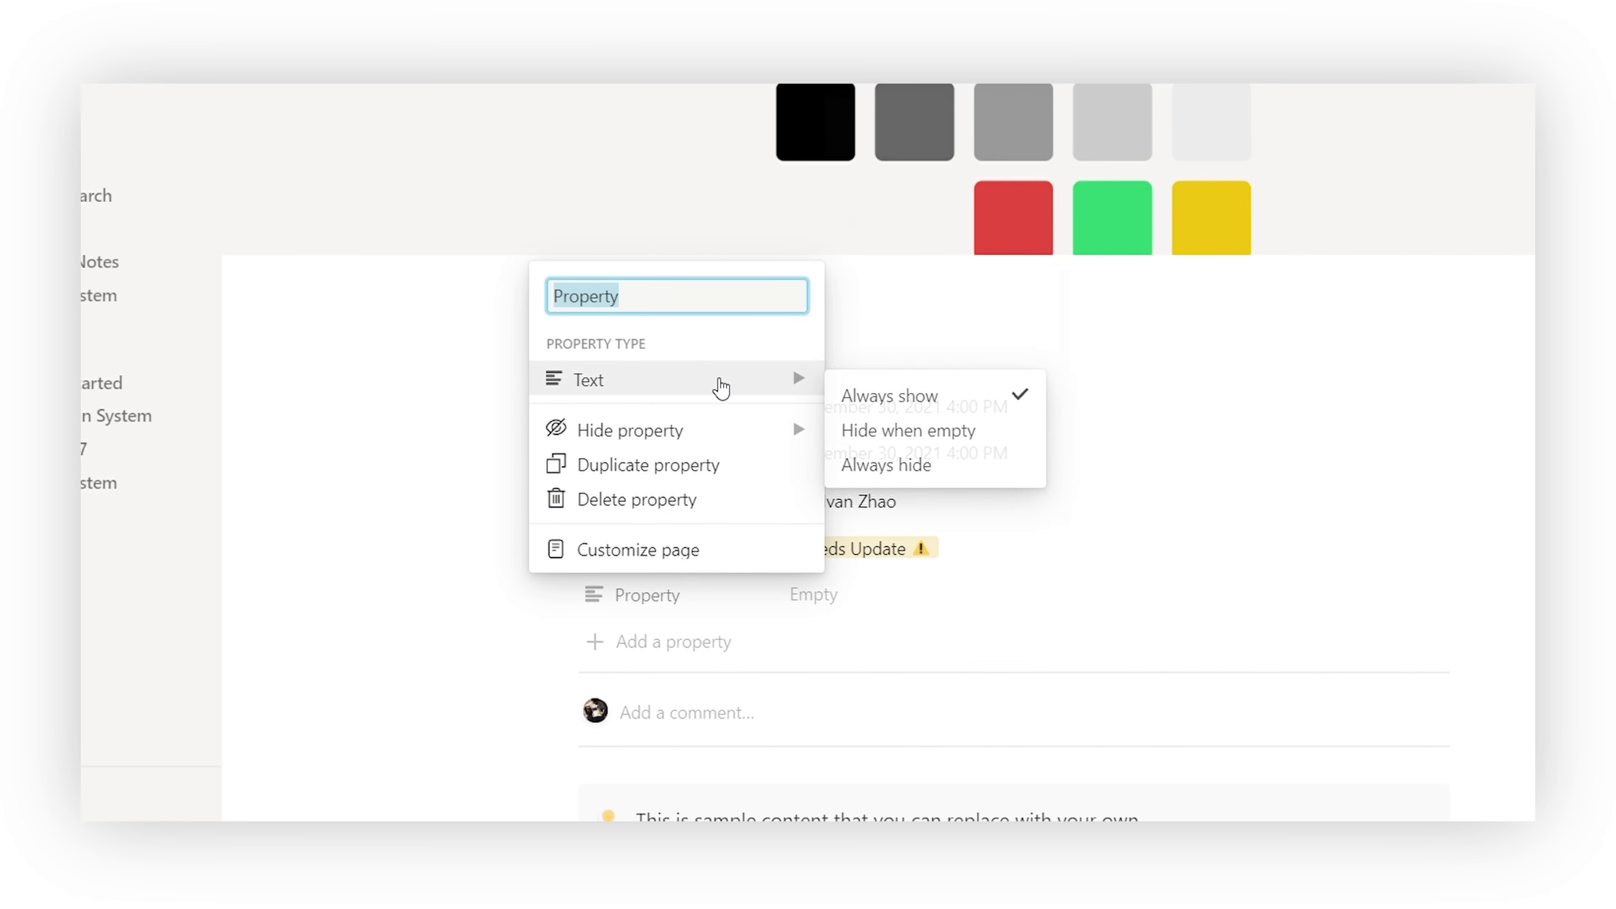
pyautogui.moveTo(721, 388)
pyautogui.scroll(-3, 956, 245)
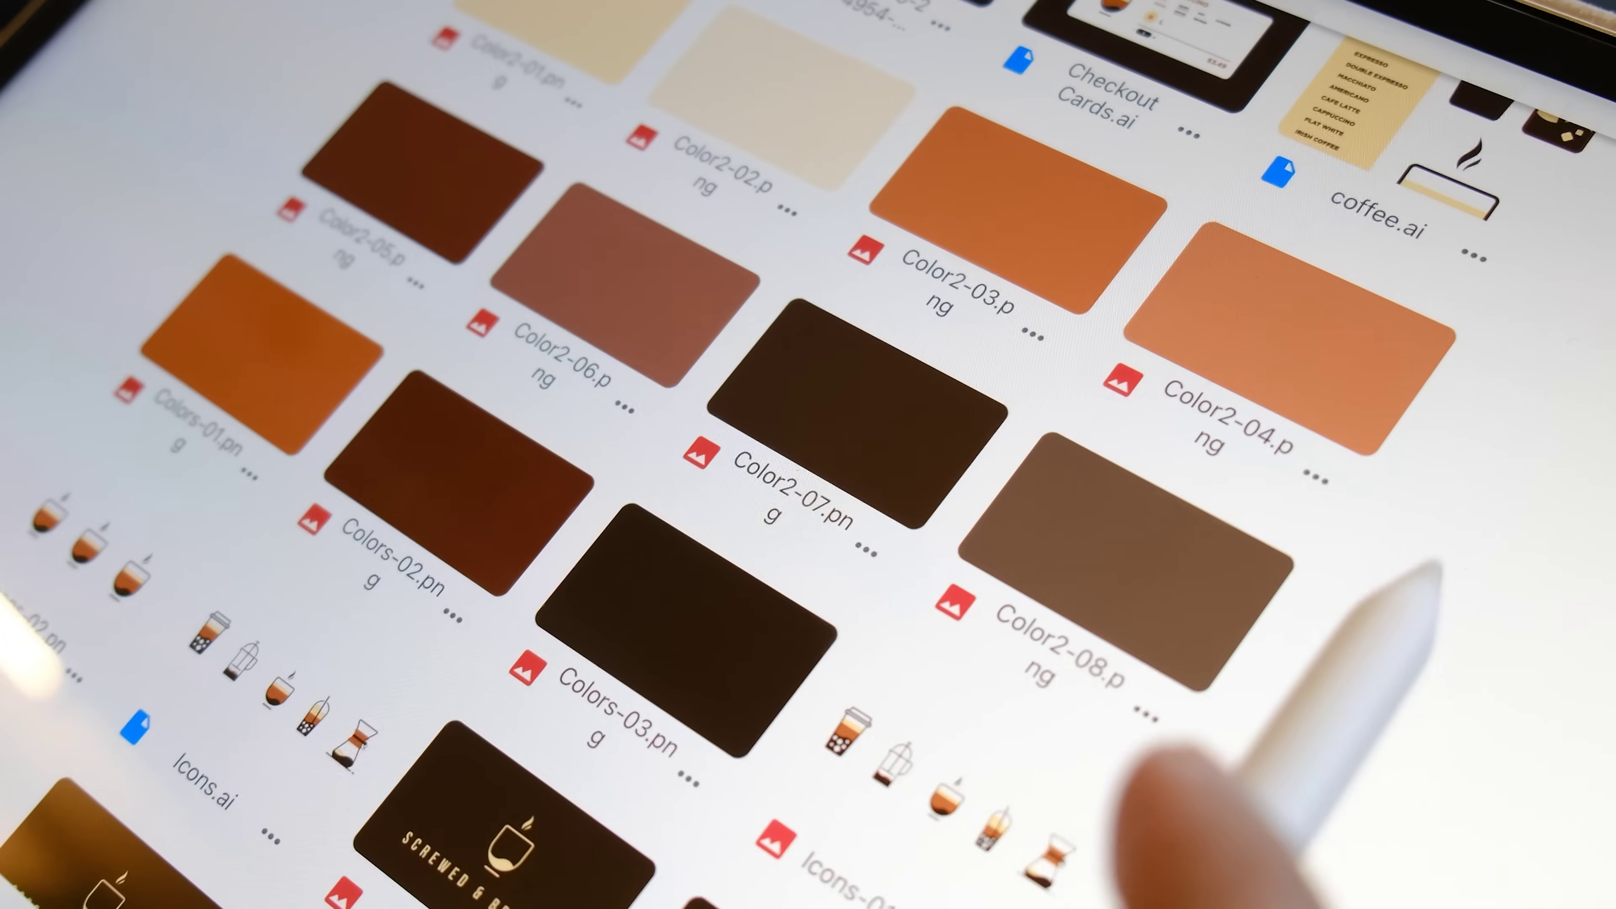
# Bring up the options for Colors-03.png in Drive and nudge the colour cover image higher.
pyautogui.scroll(-10, 1267, 643)
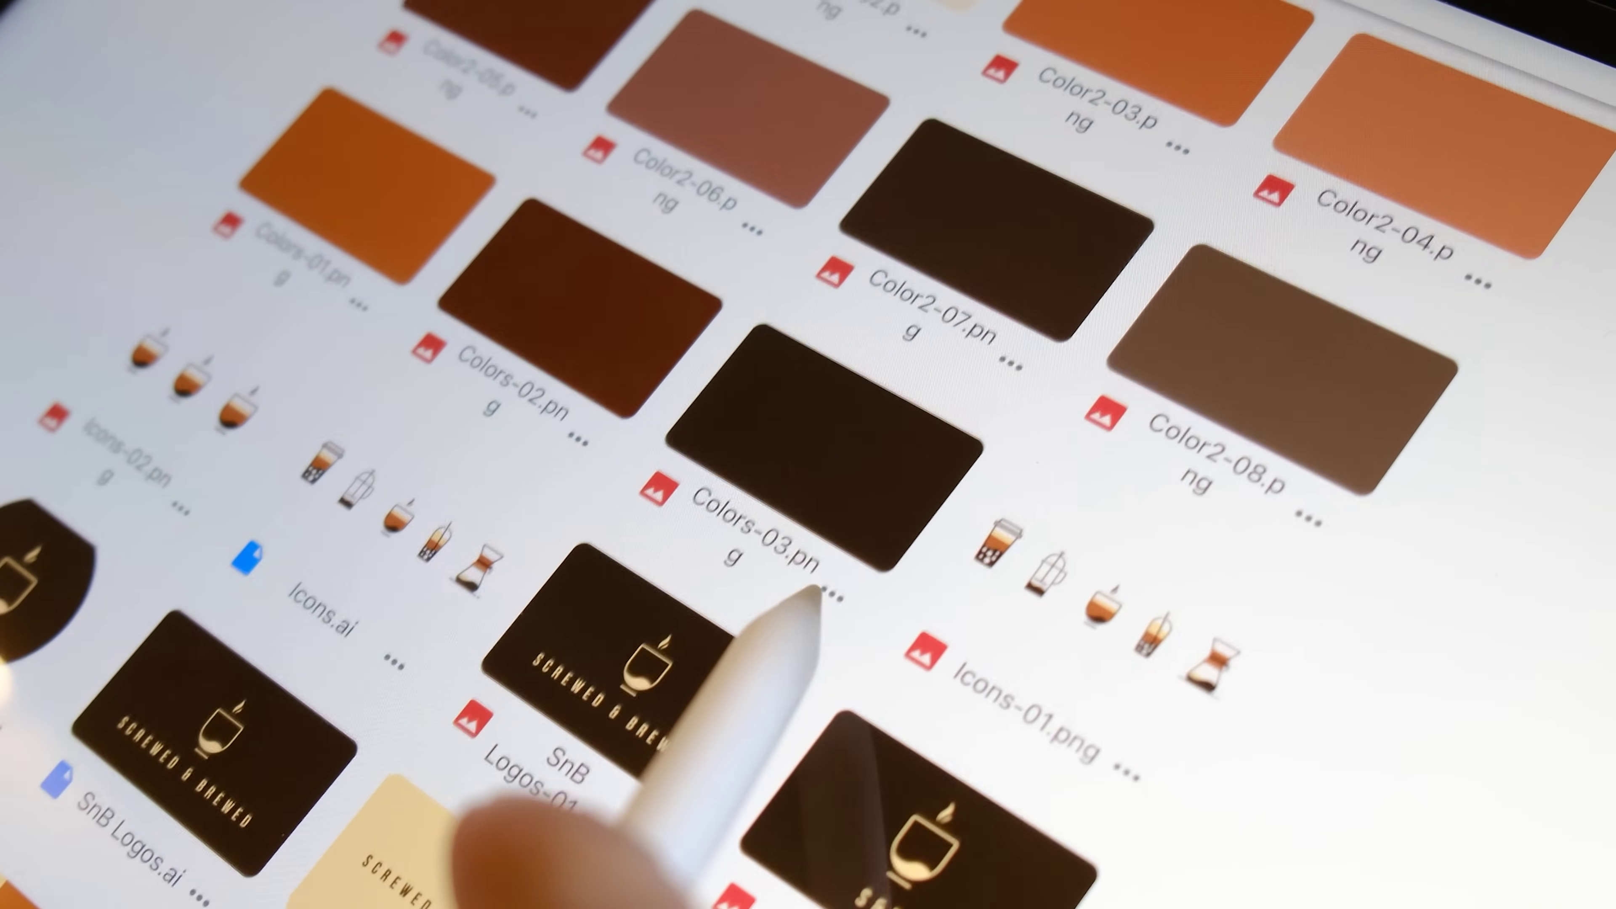
pyautogui.rightClick(840, 533)
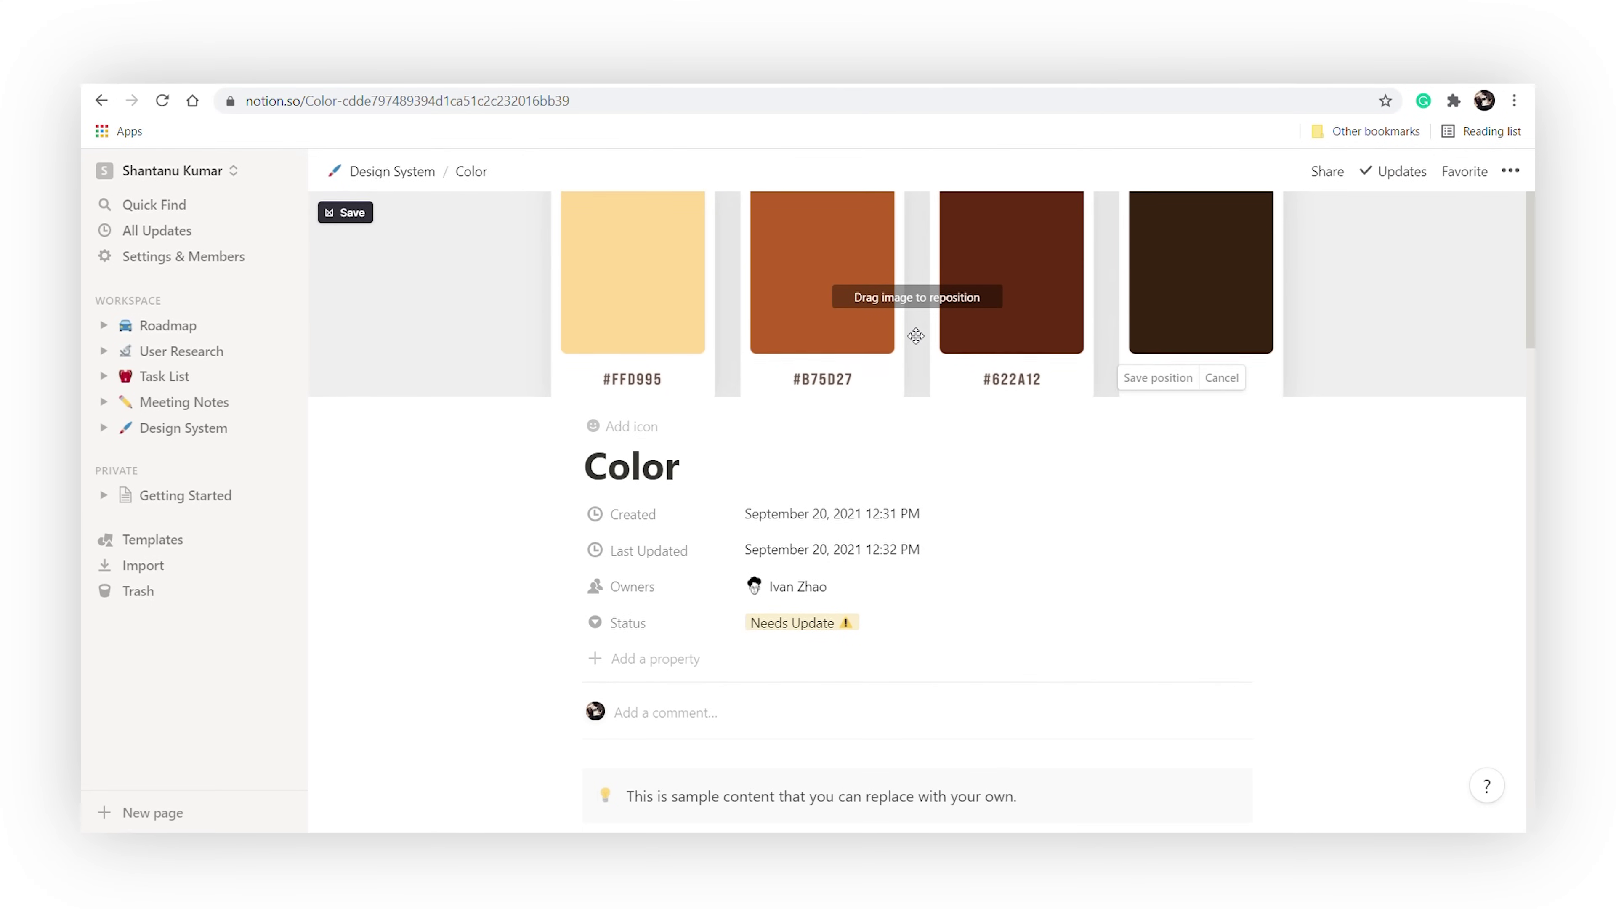
pyautogui.moveTo(916, 335); pyautogui.dragTo(917, 306)
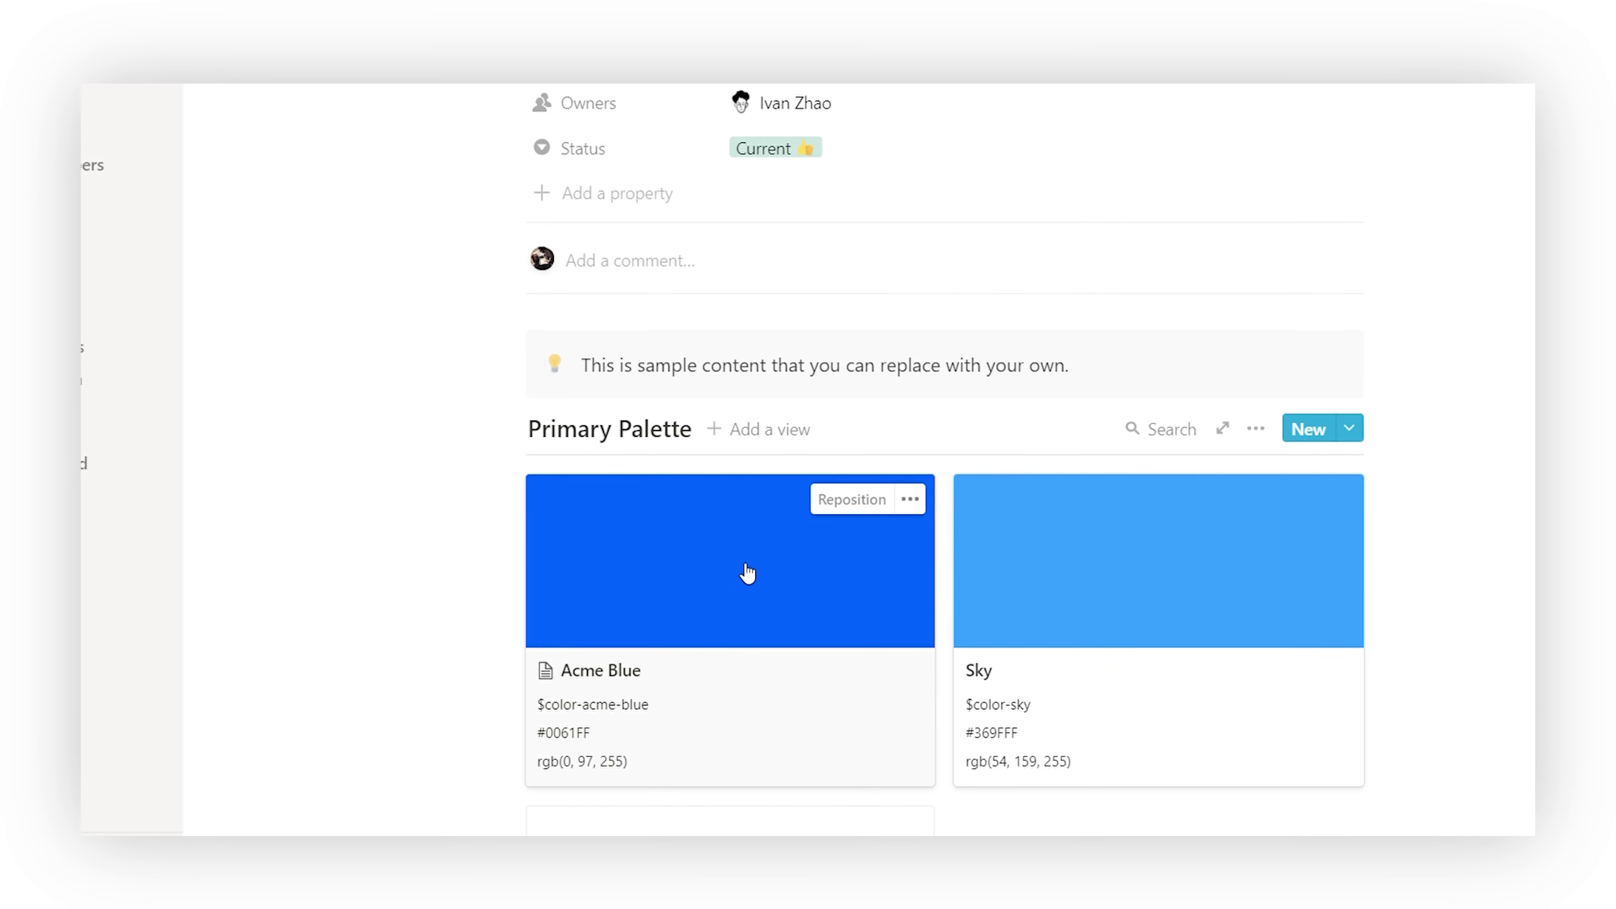
# On the Acme Blue colour page, edit the SASS Variable and upload a new cover image.
pyautogui.click(748, 573)
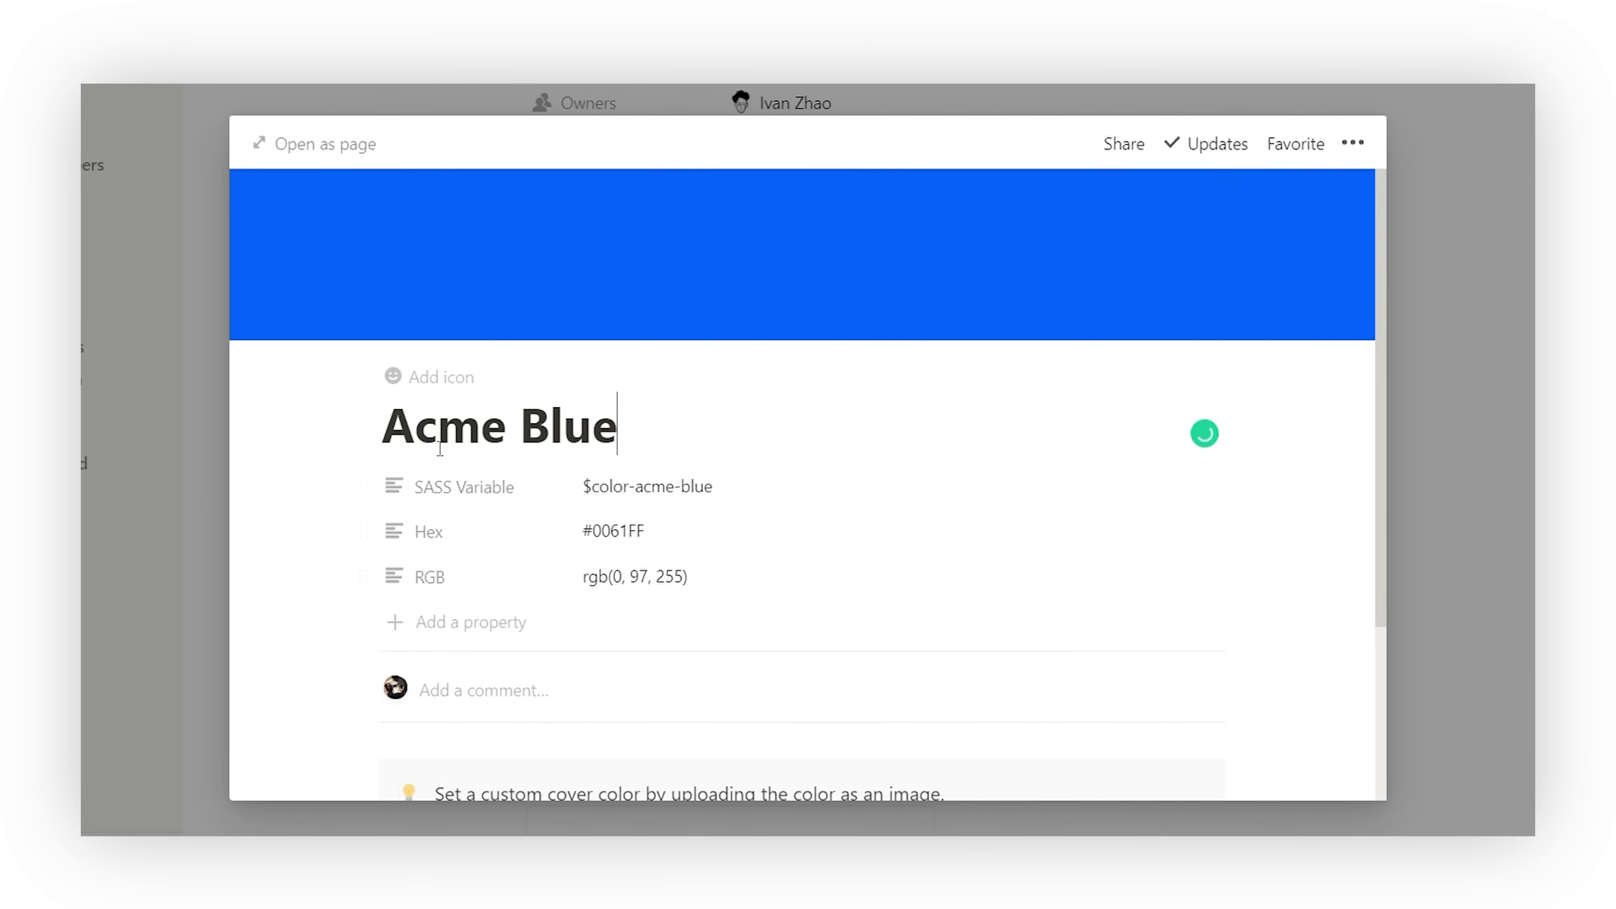
pyautogui.click(639, 499)
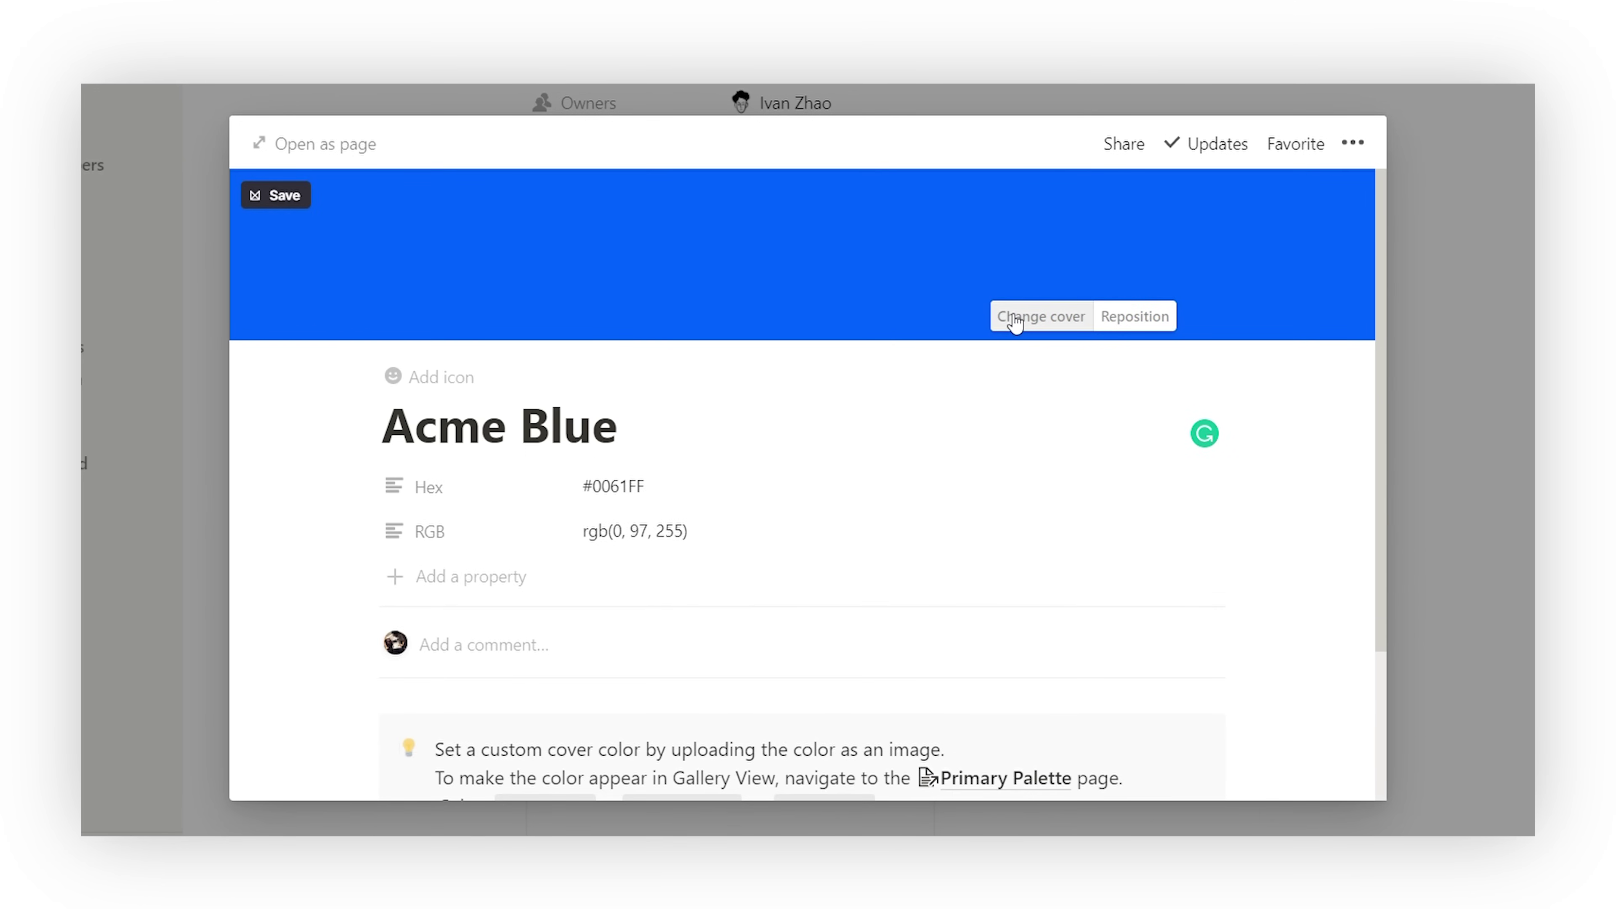
pyautogui.click(1015, 318)
pyautogui.click(837, 357)
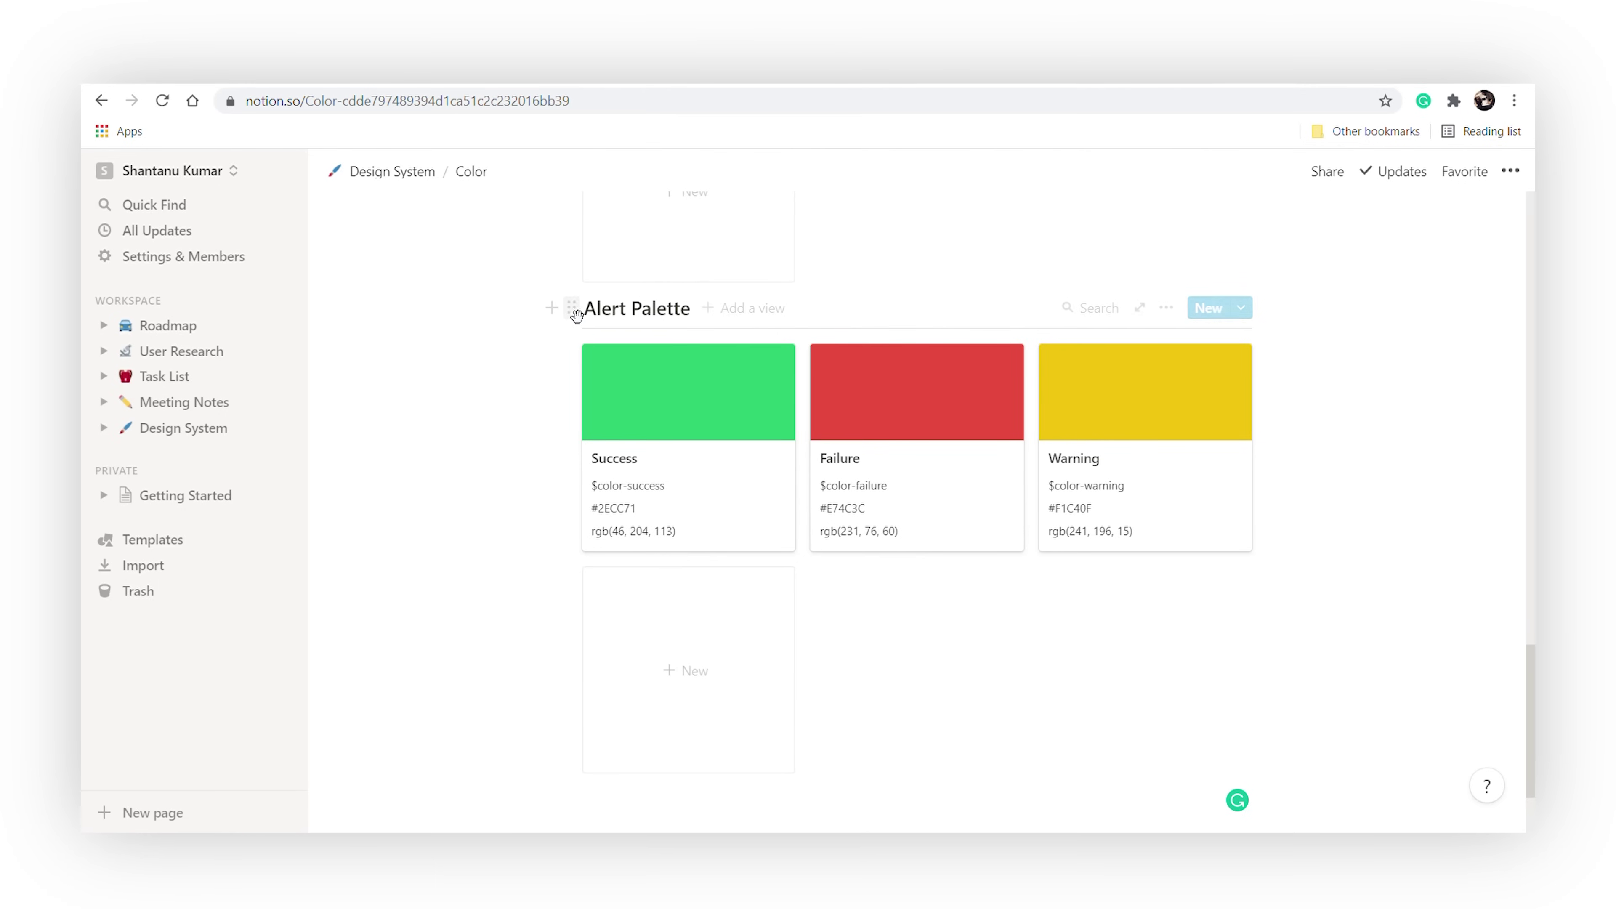
# Delete the Alert Palette database and copy the Figma palette's share link.
pyautogui.click(572, 308)
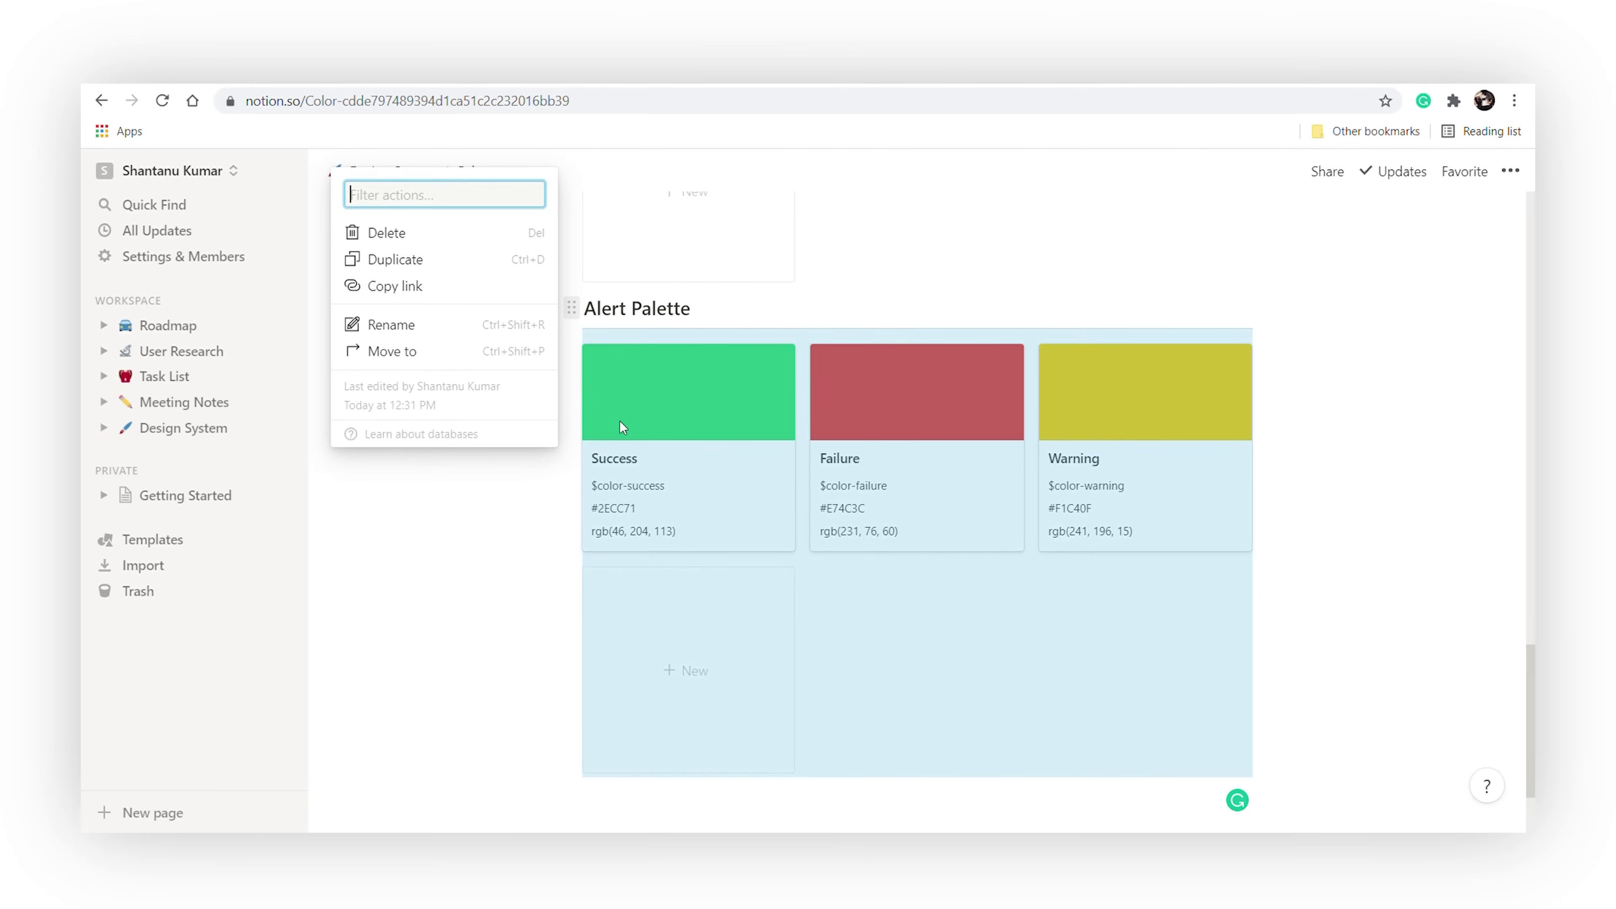
pyautogui.click(469, 247)
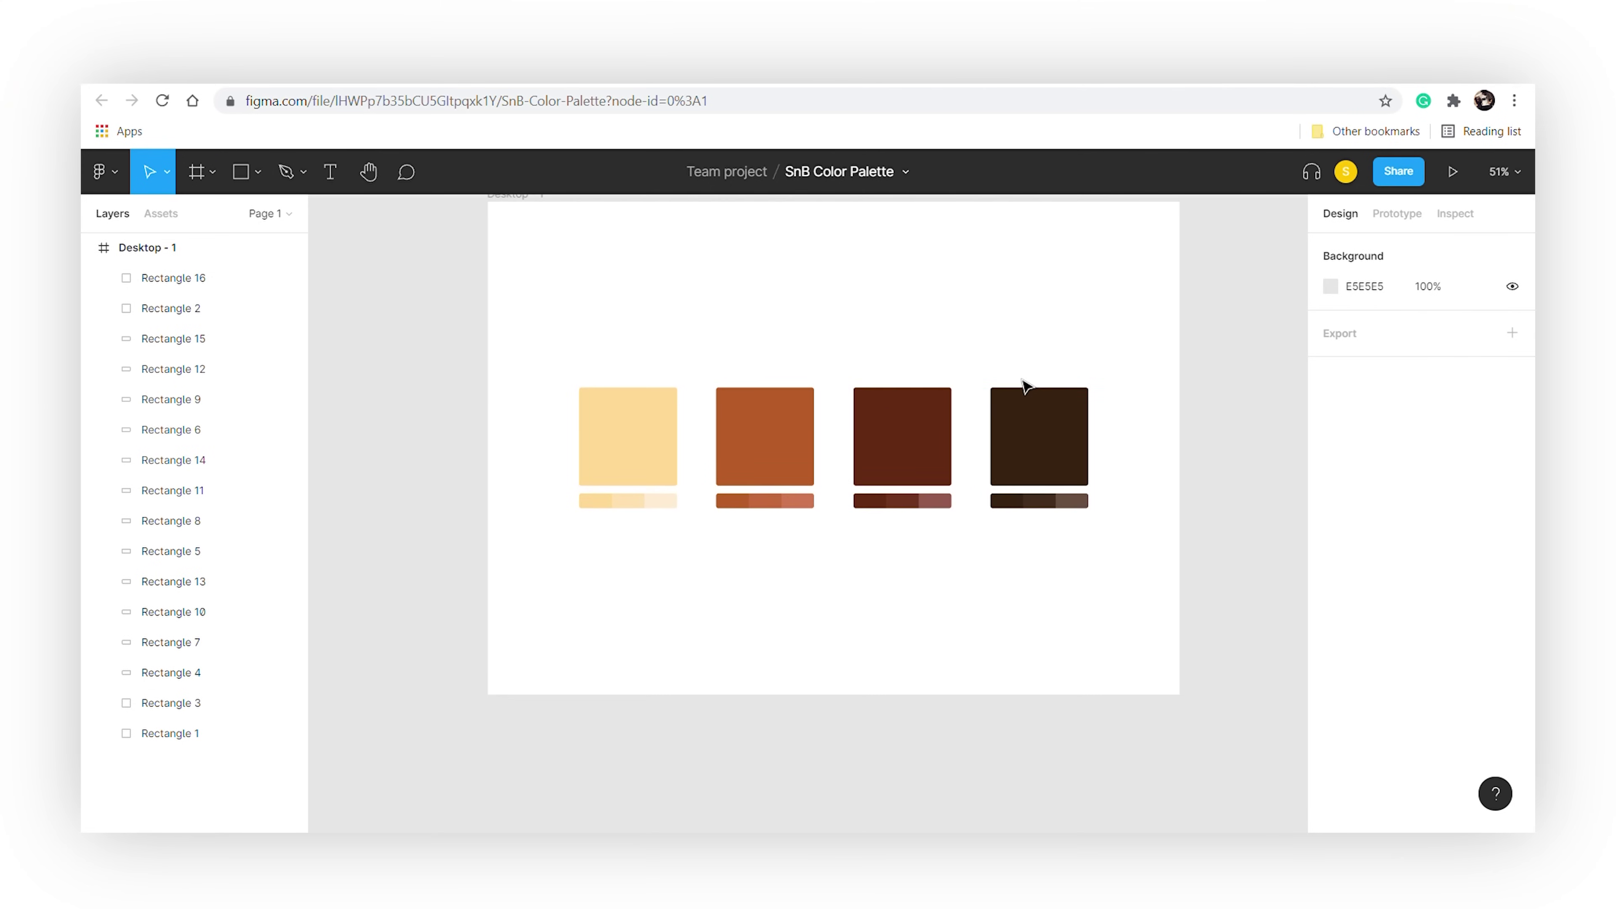
pyautogui.click(1403, 175)
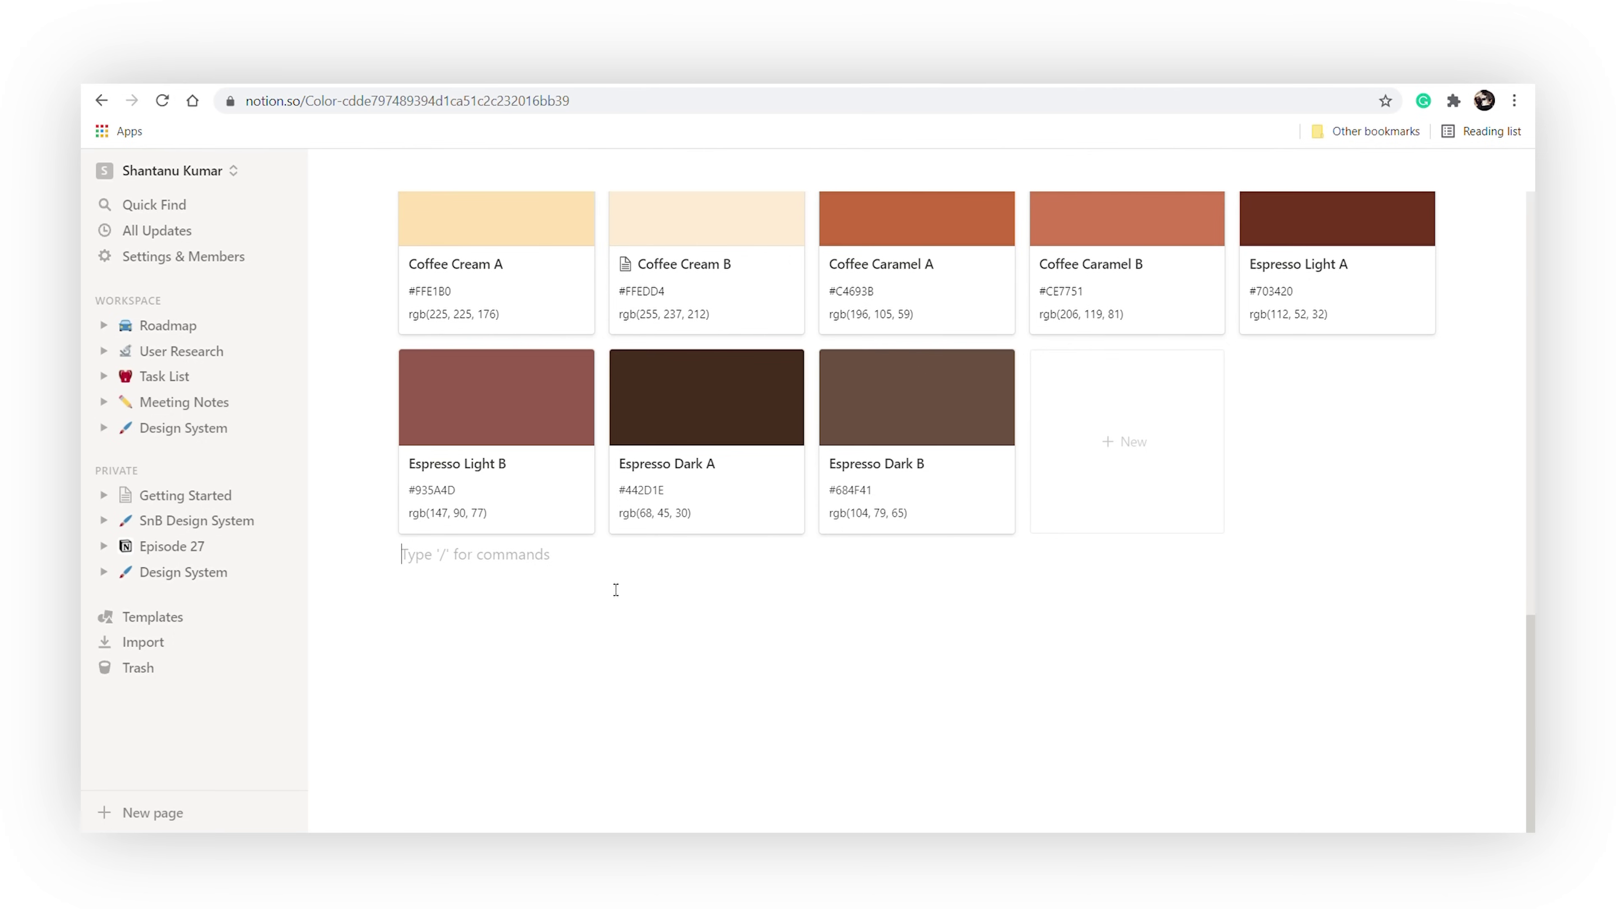
# Embed the SnB Color Palette Figma link via /figma and place it above Secondary Palette.
pyautogui.write('/')
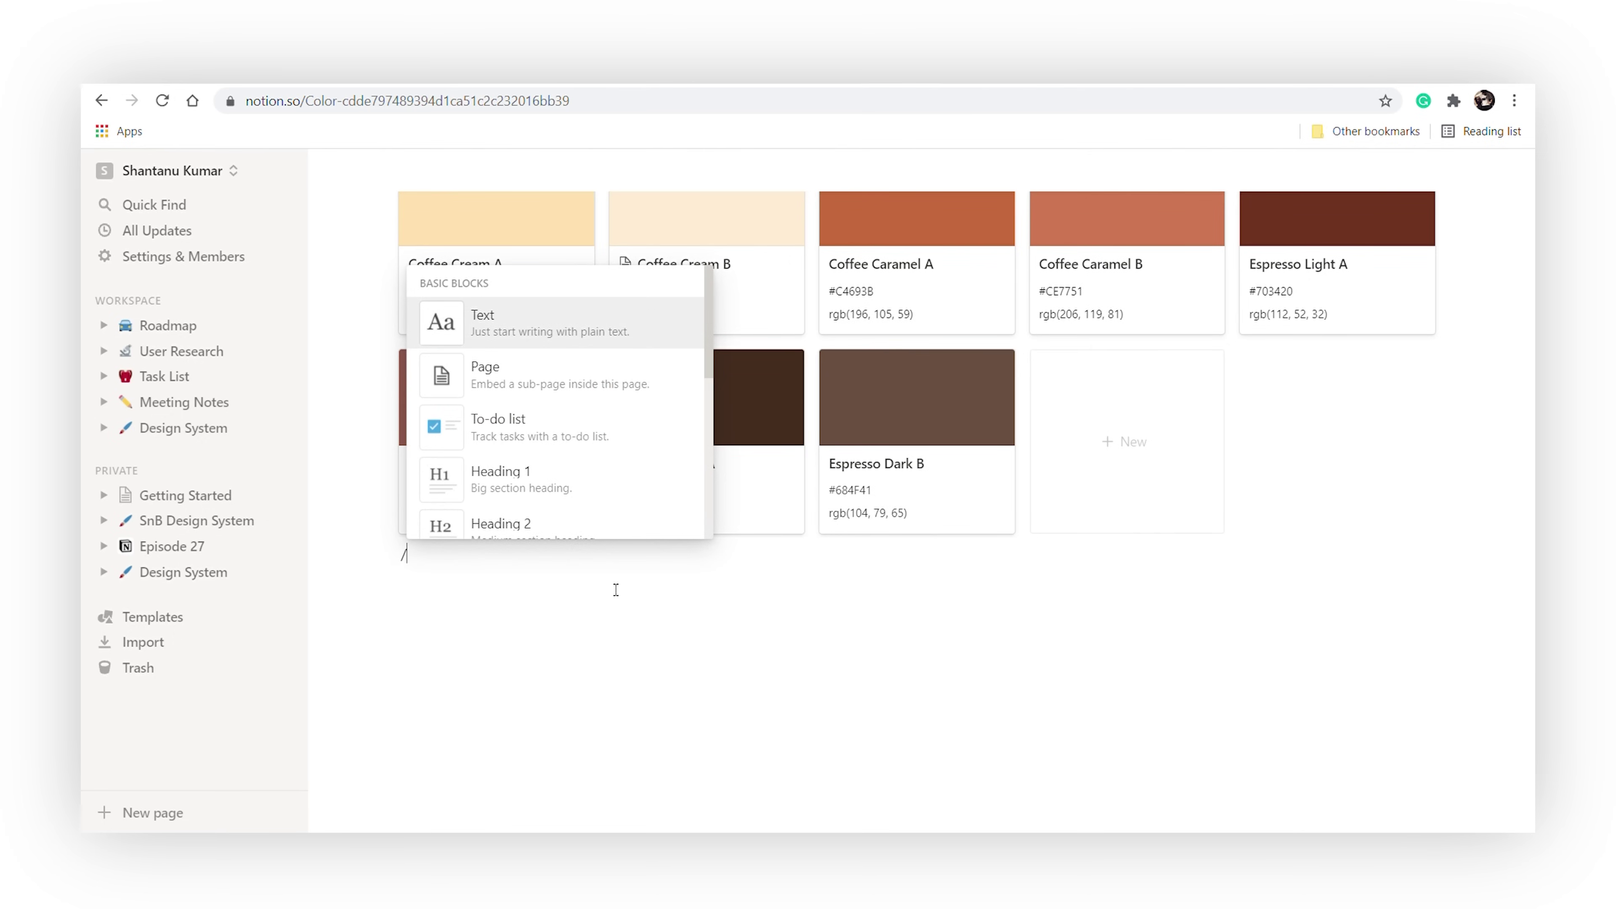
pyautogui.write('fig')
pyautogui.press('Return')
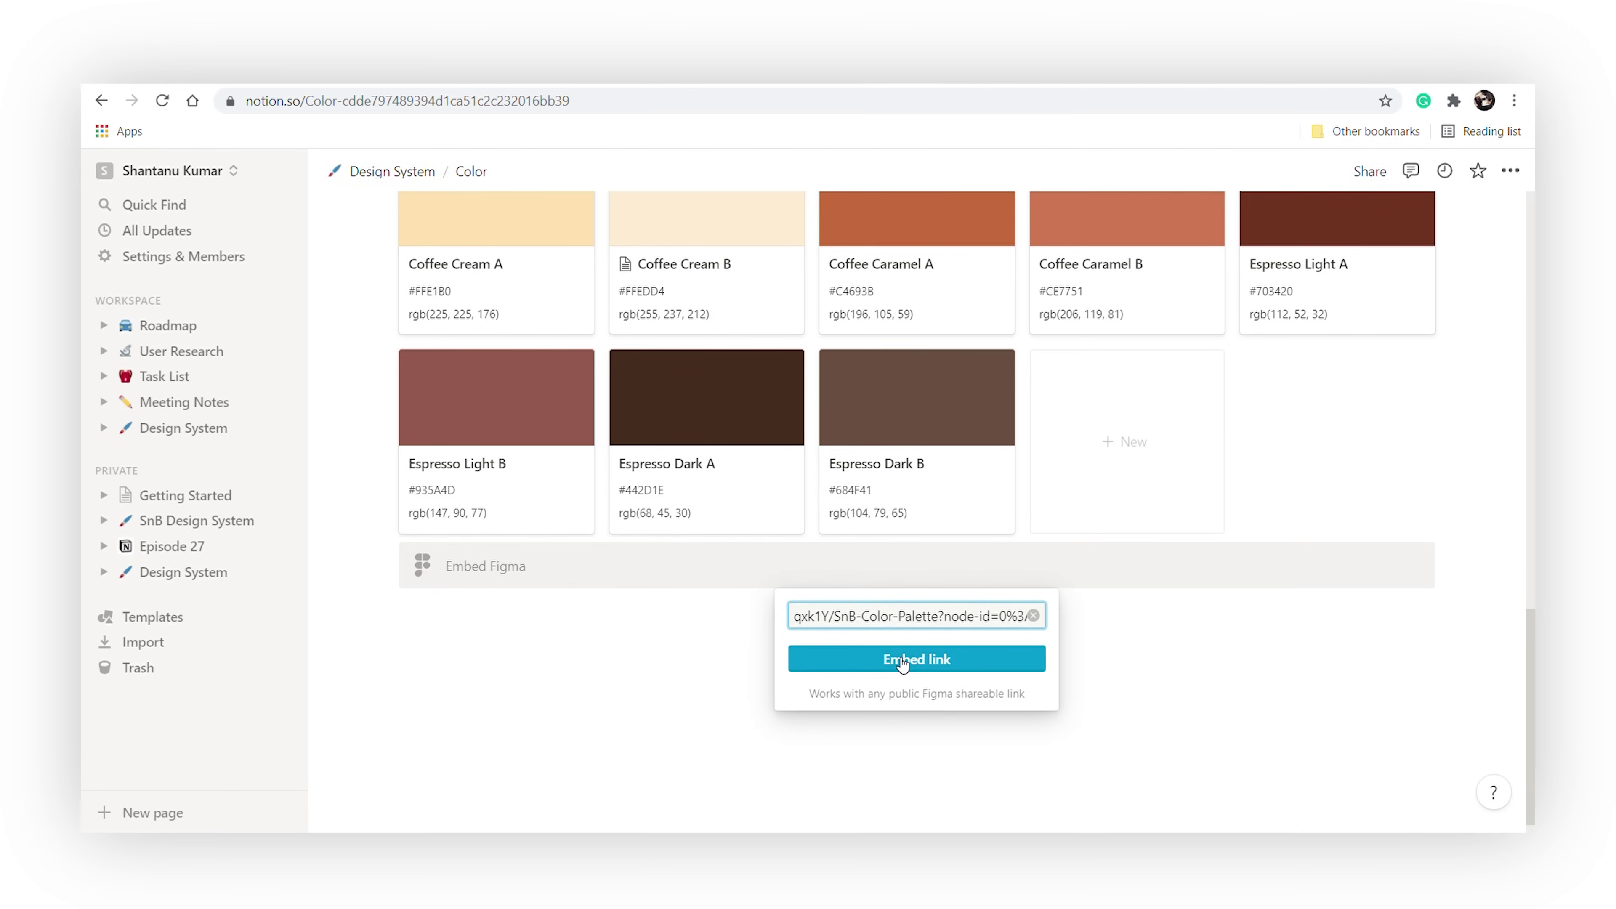
pyautogui.click(903, 664)
pyautogui.moveTo(389, 465); pyautogui.dragTo(598, 543)
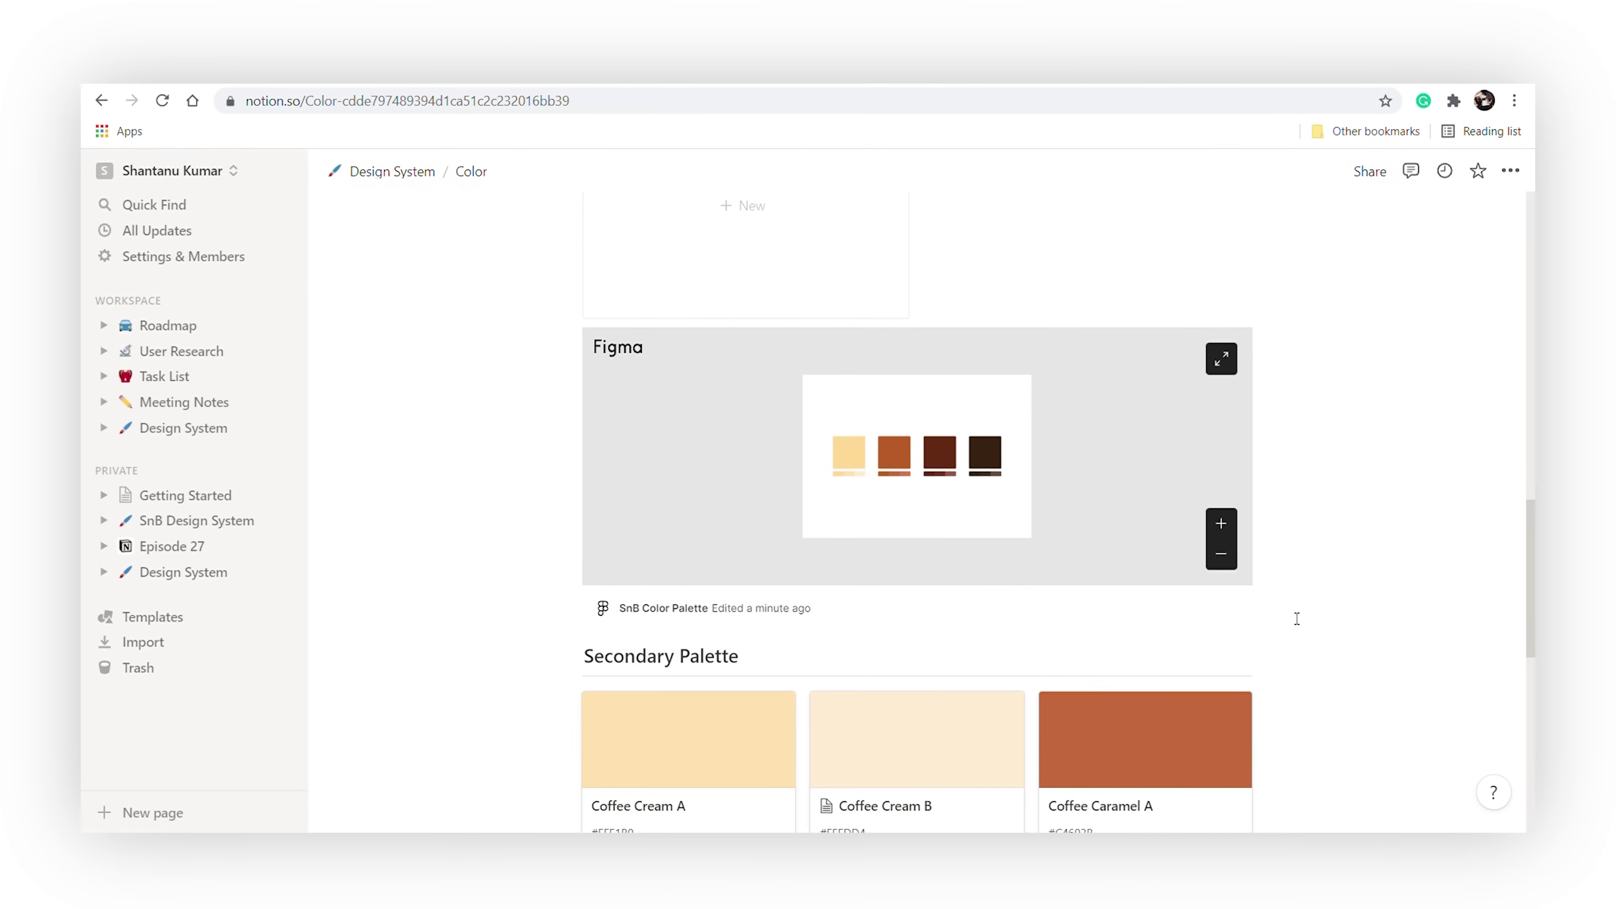
pyautogui.click(1220, 622)
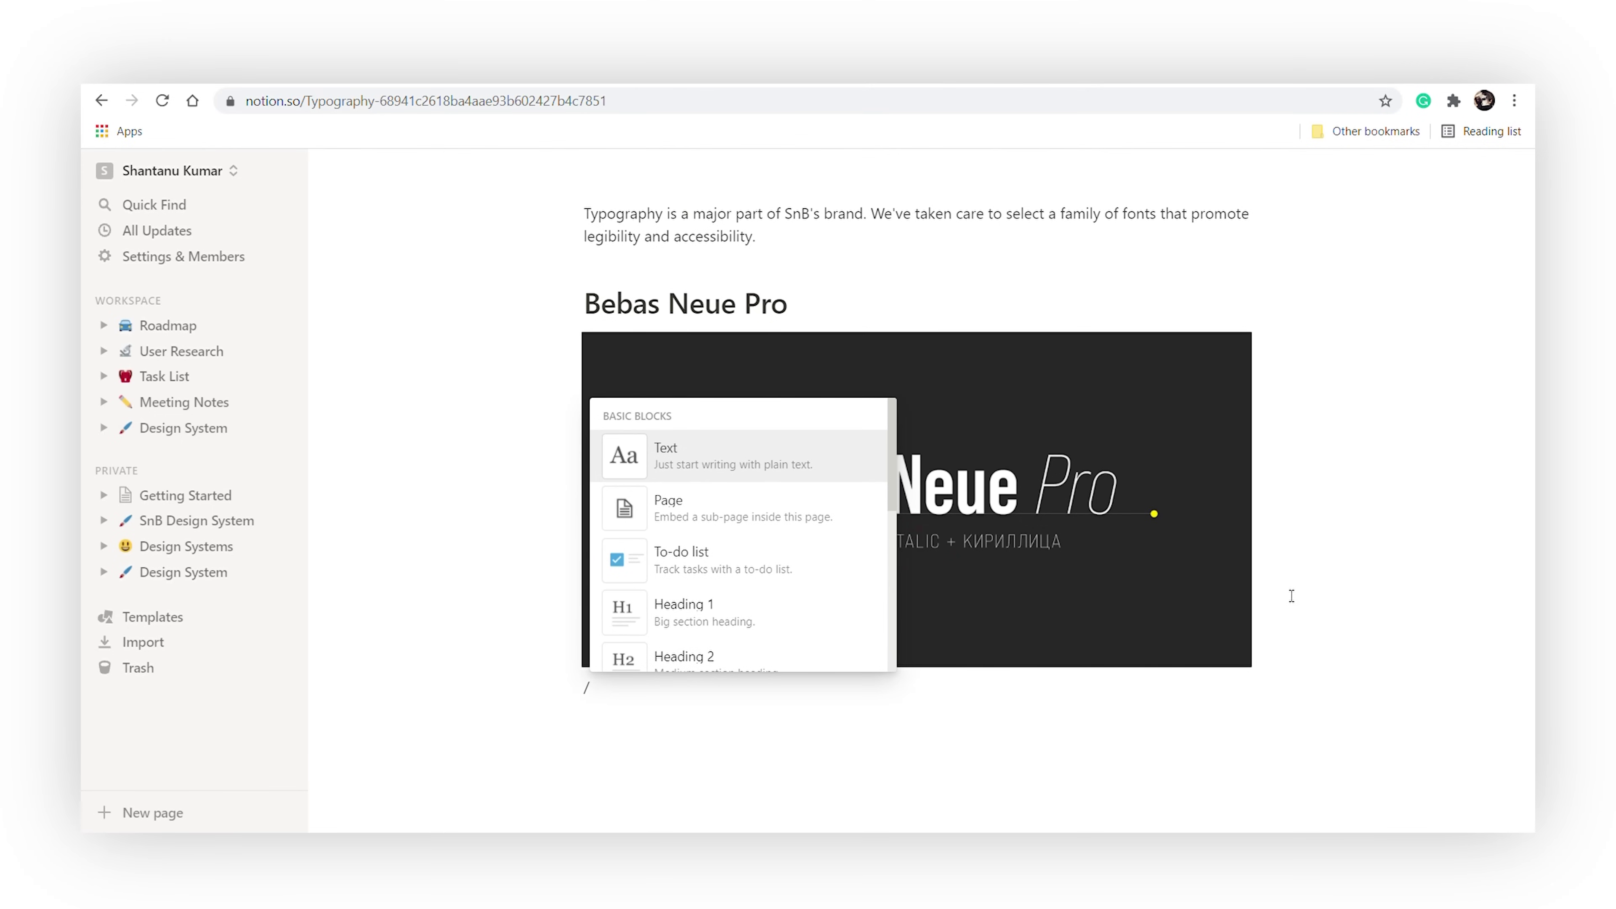
# Attach BebasNeue-Regular.otf in a file block, then start another /file block for the .ttf.
pyautogui.write('file')
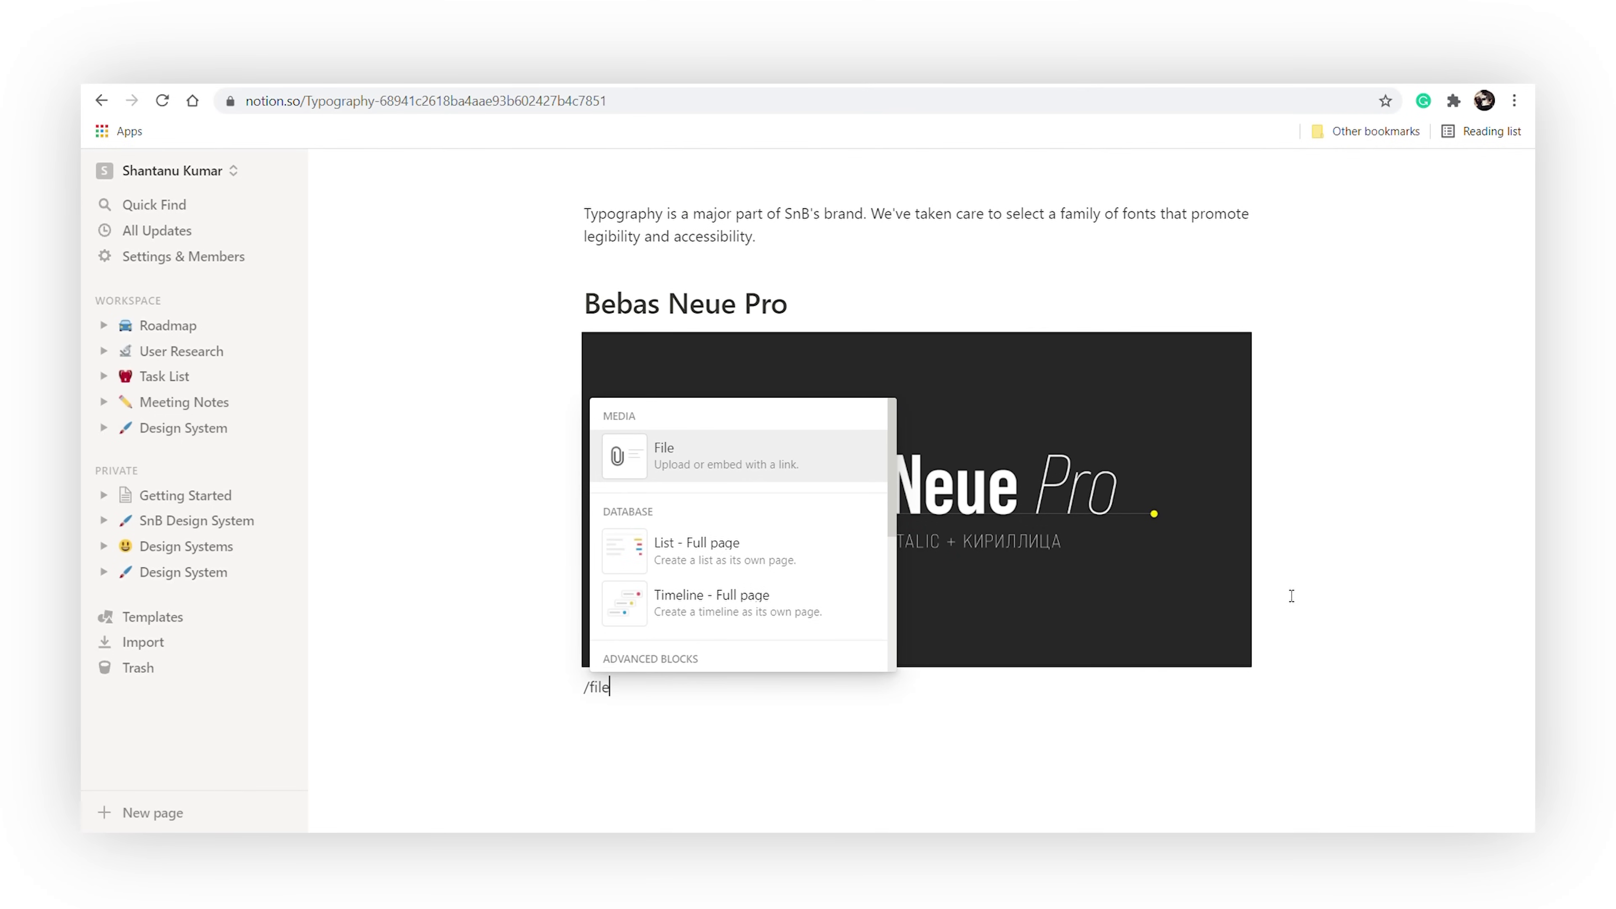
pyautogui.click(689, 457)
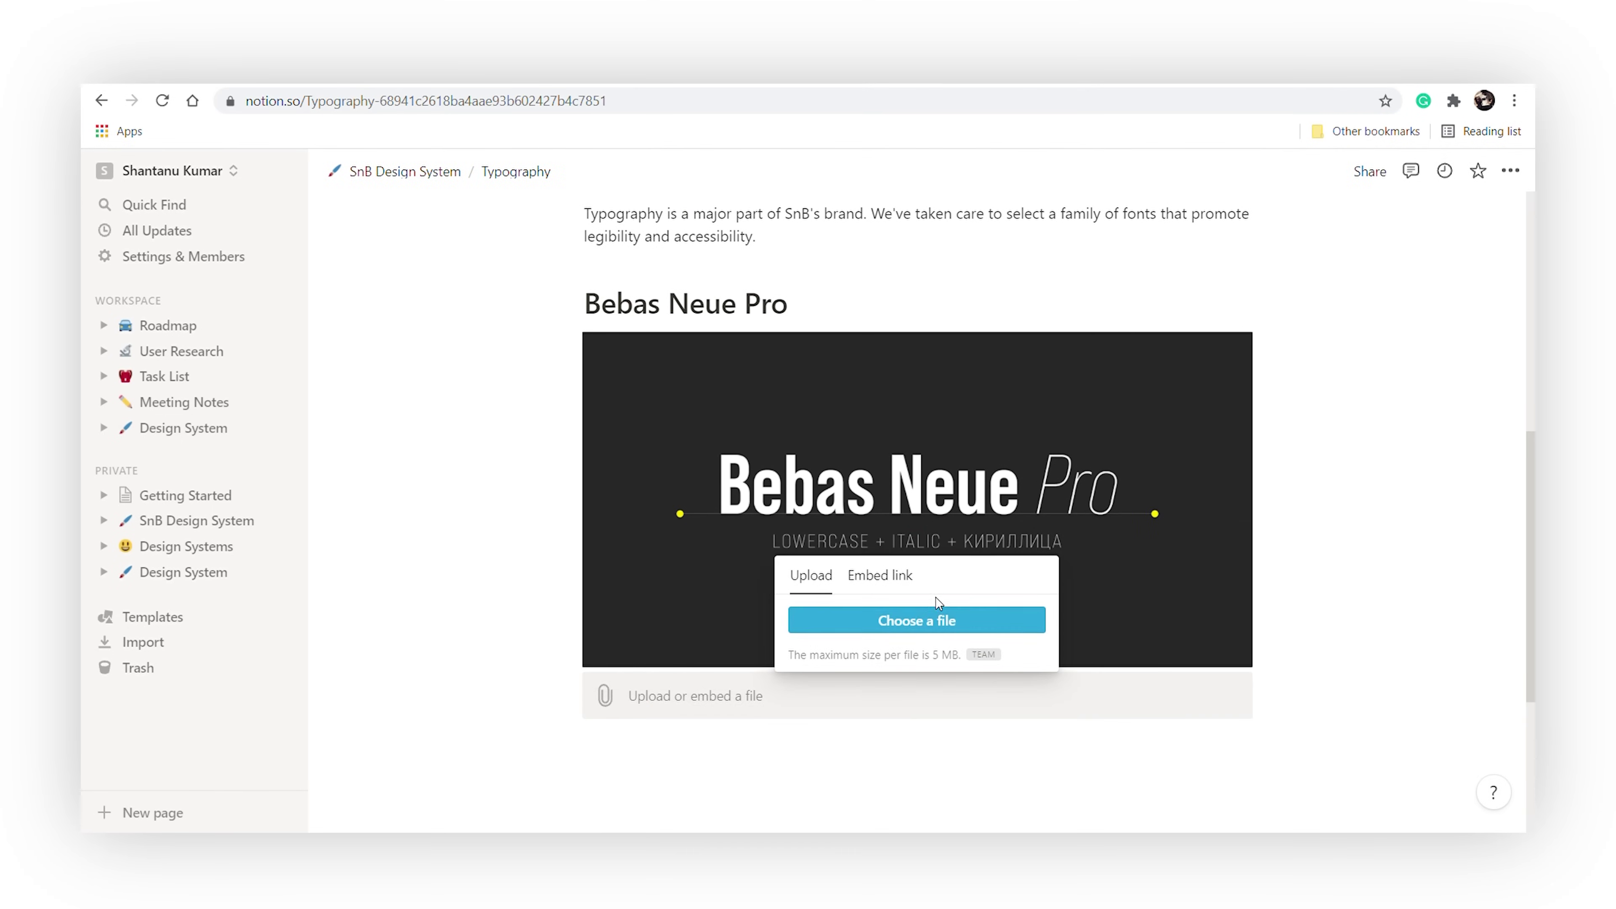
pyautogui.click(869, 616)
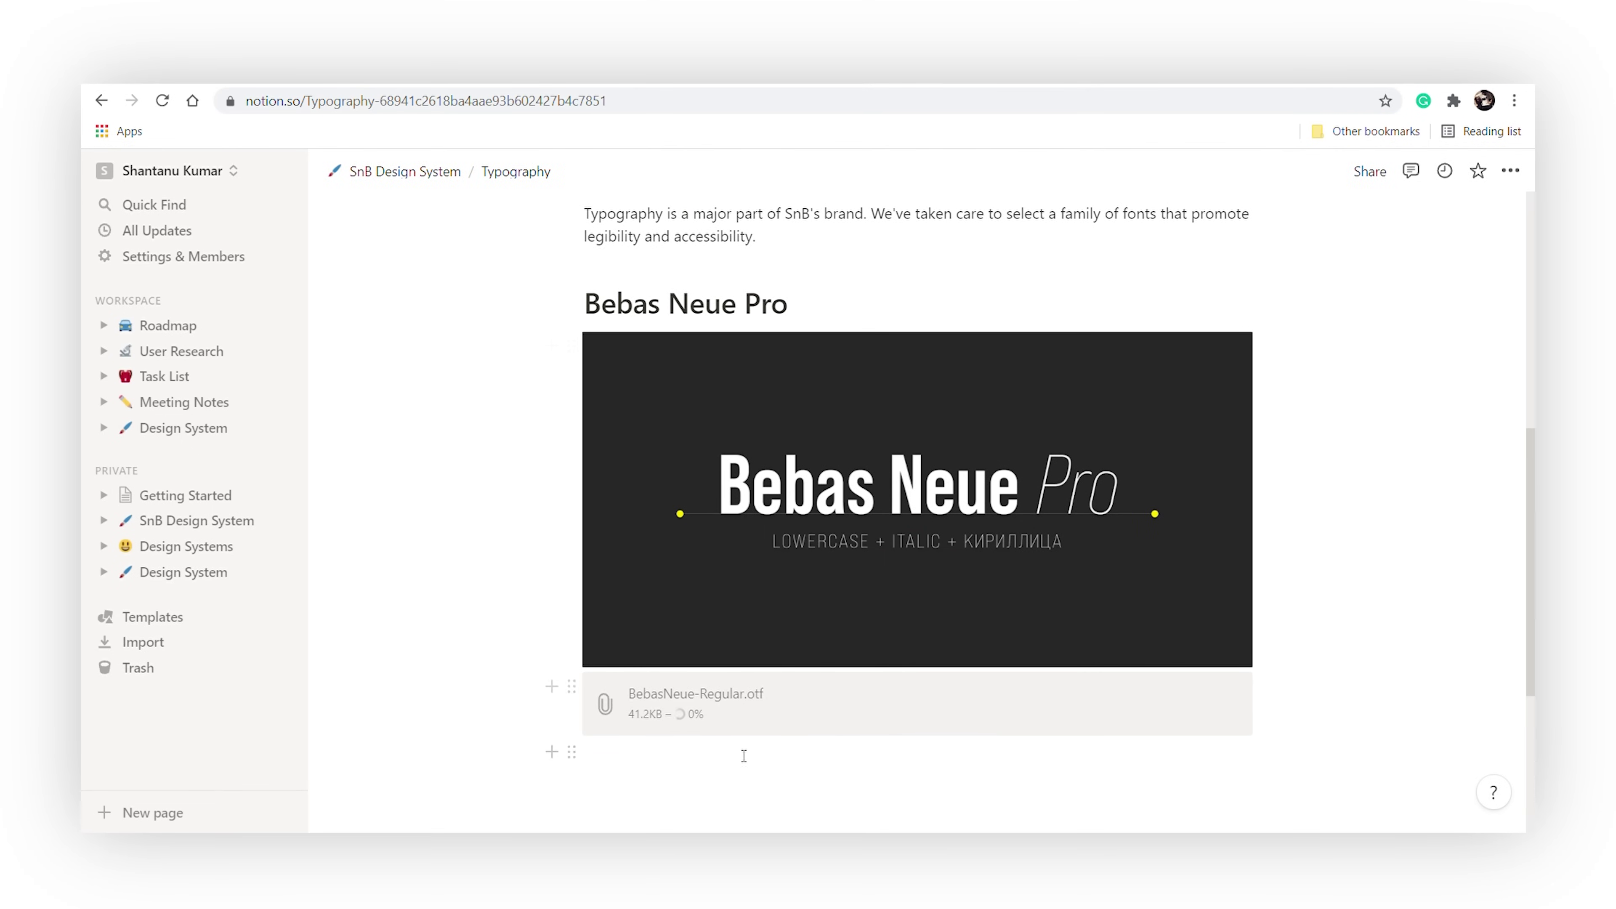
pyautogui.click(744, 754)
pyautogui.scroll(-2, 744, 754)
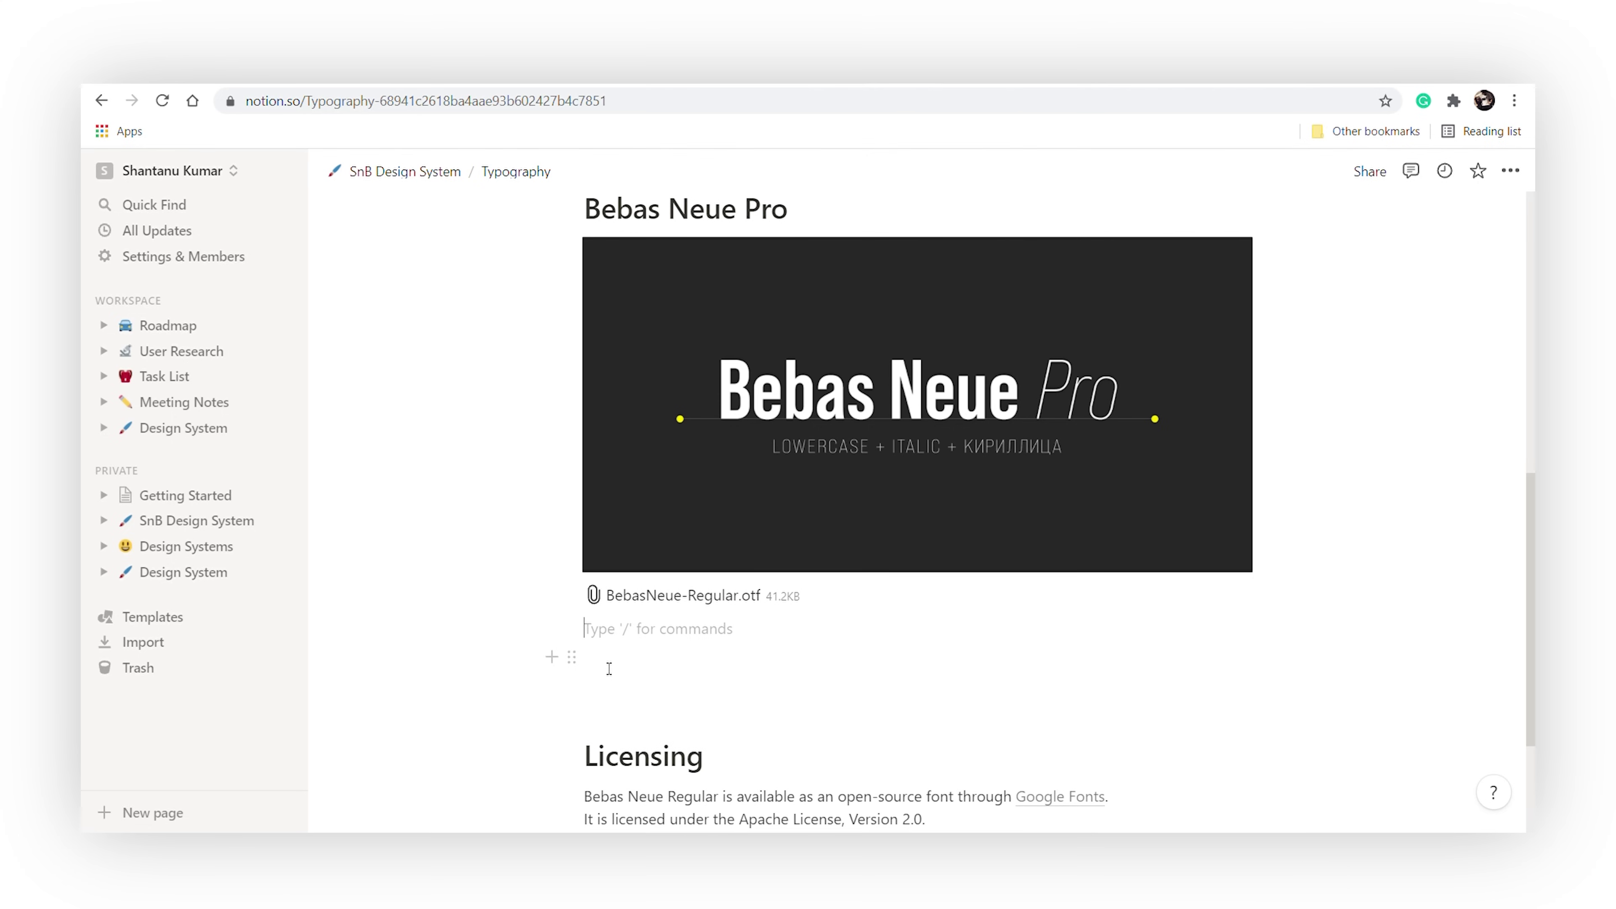
pyautogui.write('/file')
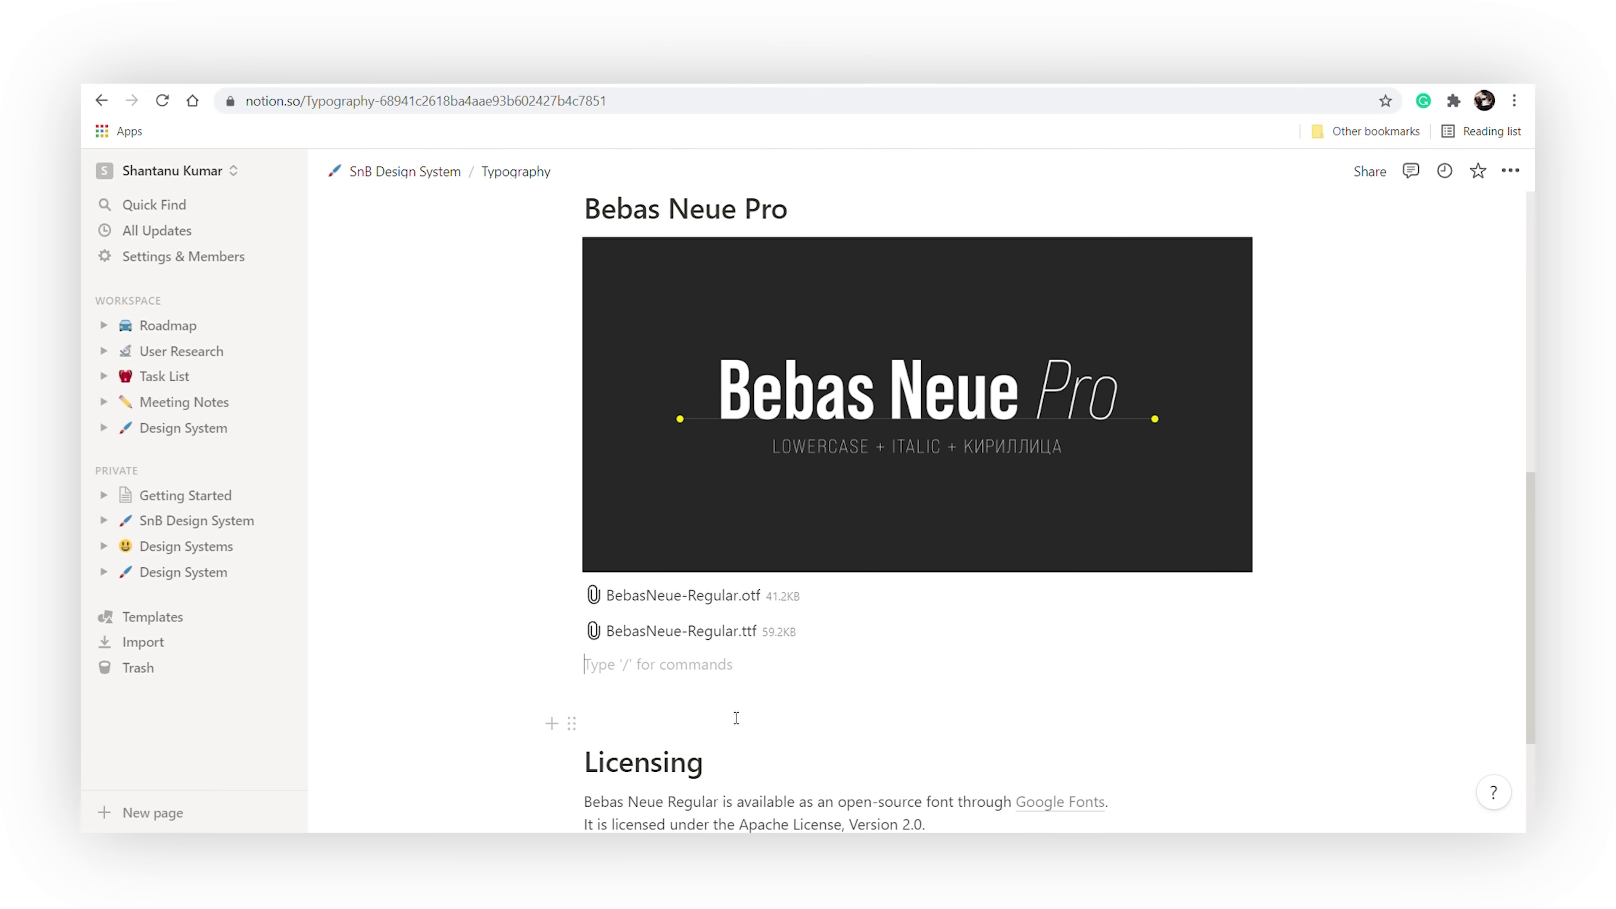
# Embed the Bebas Neue font website on the Typography page and narrow the embed slightly.
pyautogui.write('/emb')
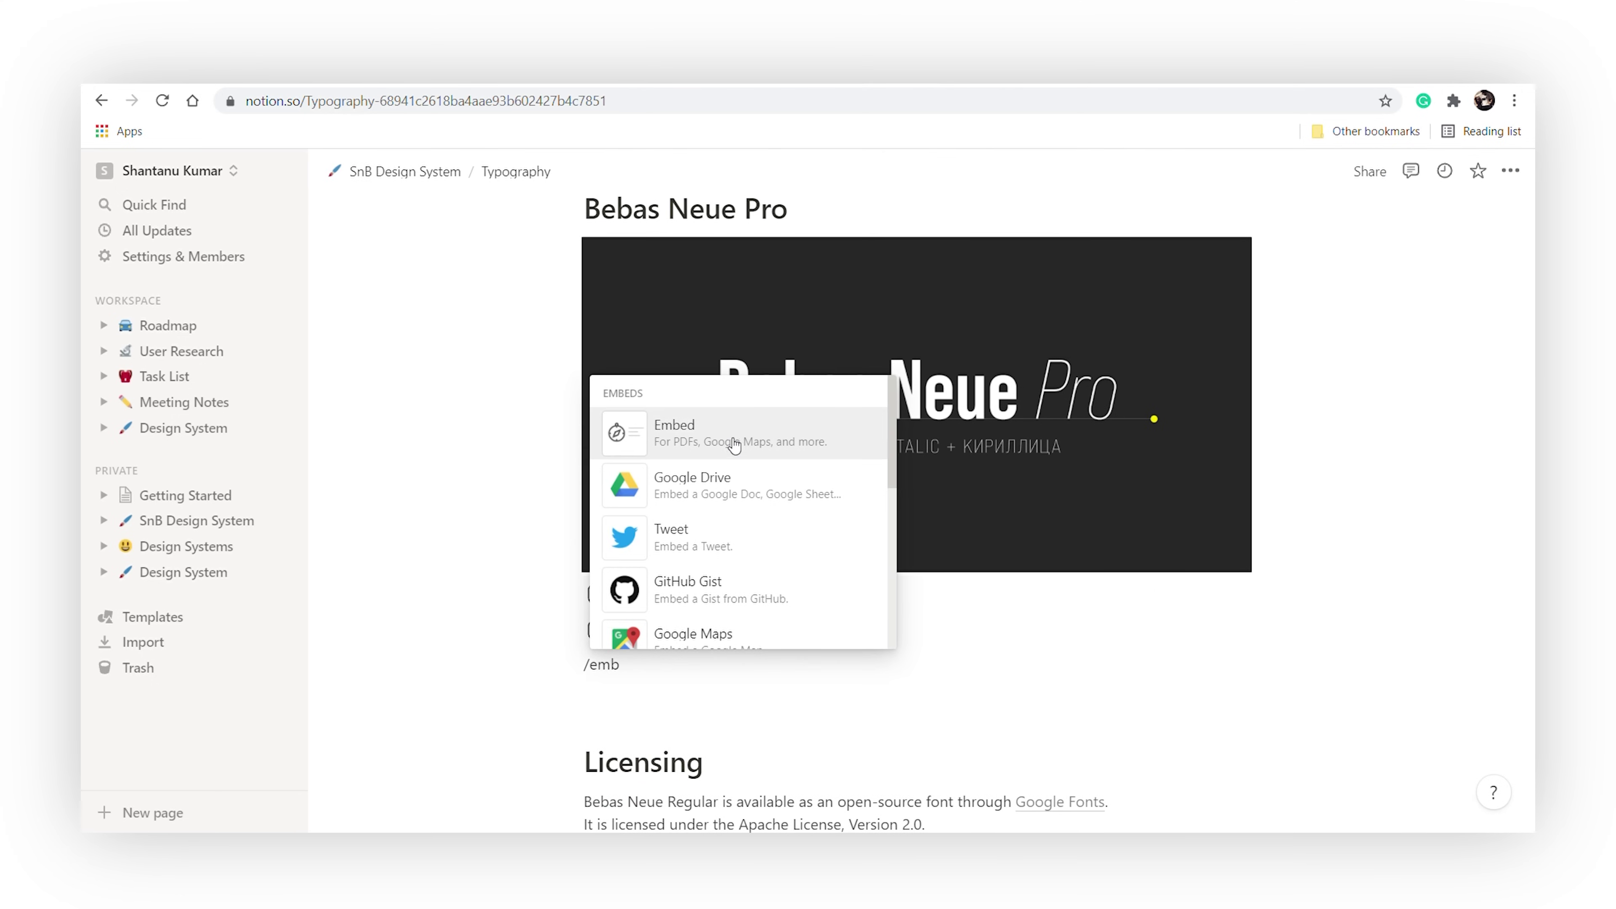
pyautogui.click(700, 434)
pyautogui.write('https://bebasneue.com/')
pyautogui.click(900, 585)
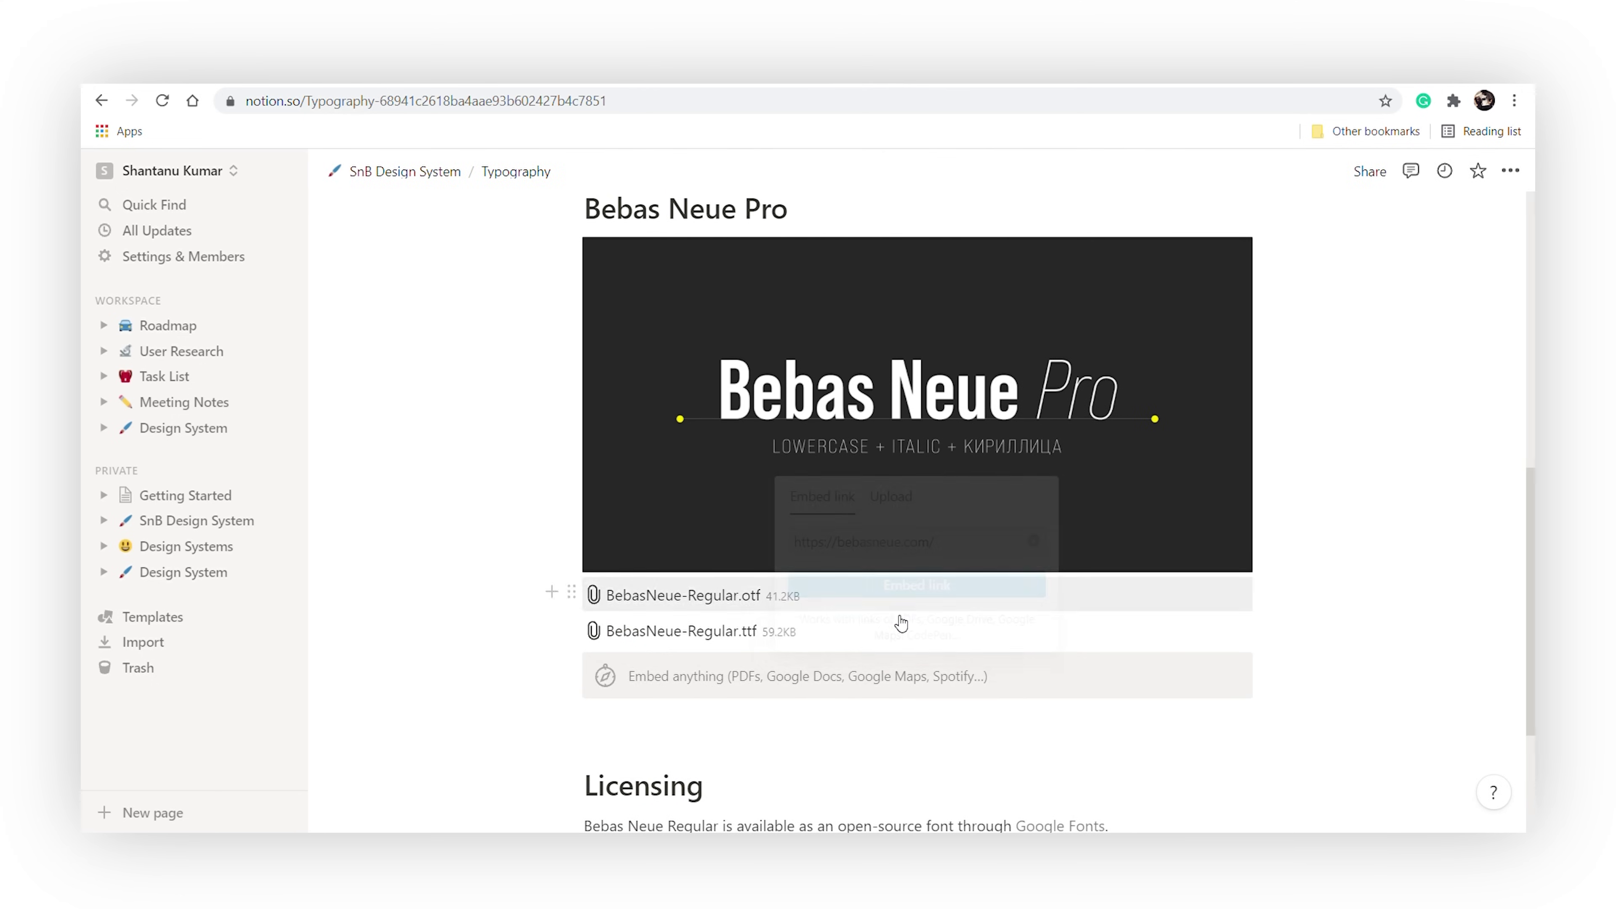
pyautogui.moveTo(571, 605); pyautogui.dragTo(598, 605)
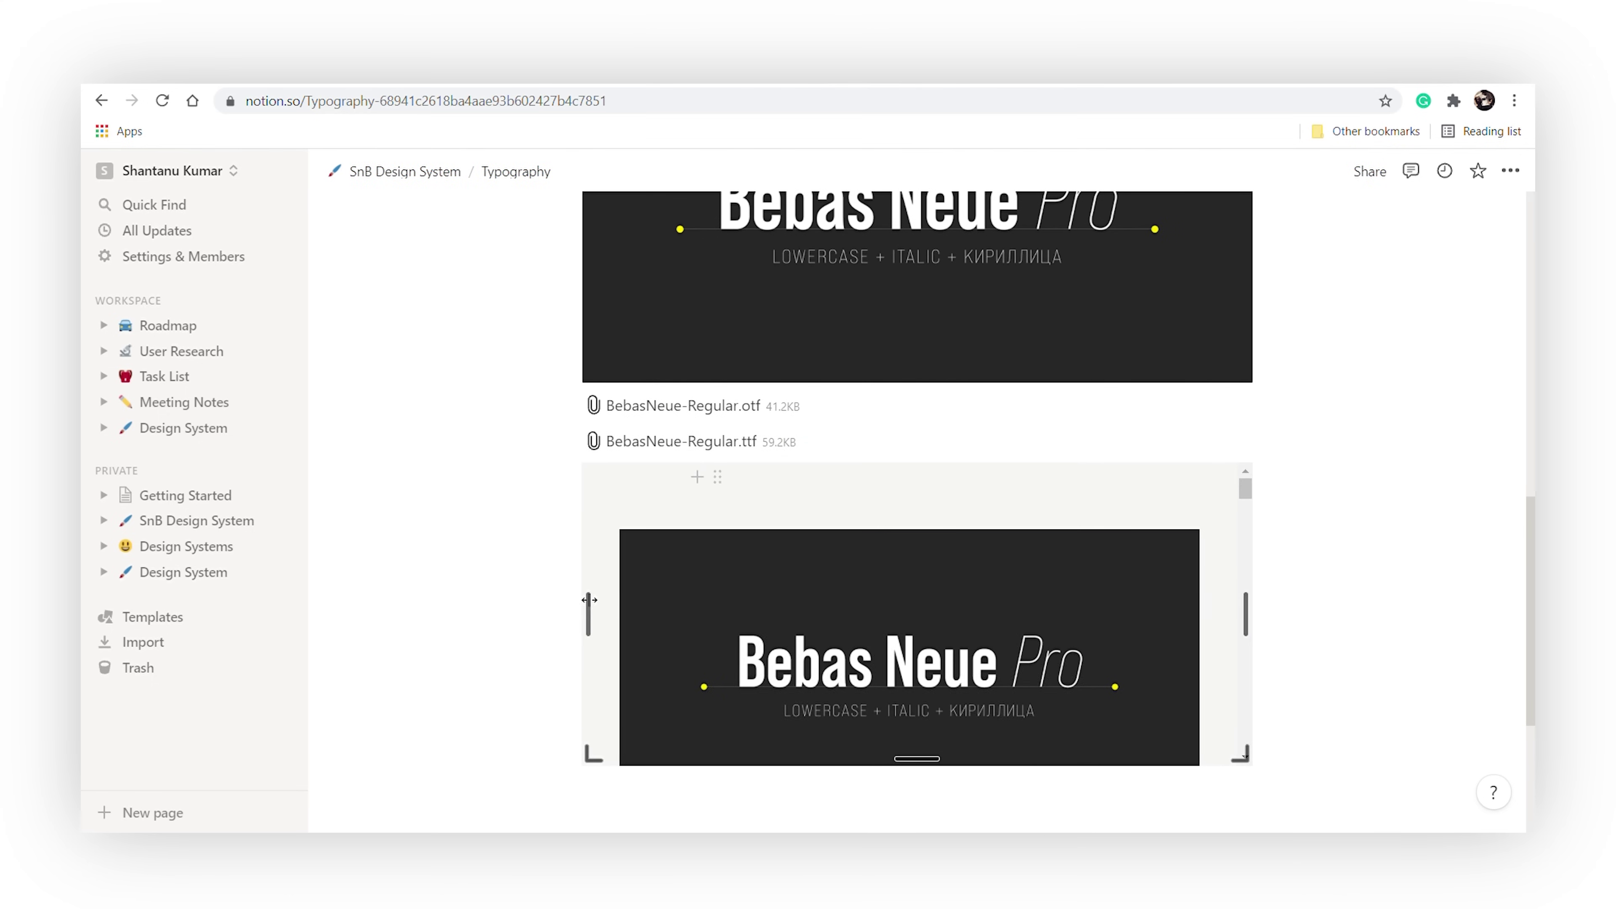
# Embed the Google Fonts link for Bebas Neue further down the page.
pyautogui.scroll(-10, 1118, 654)
pyautogui.scroll(-15, 1123, 648)
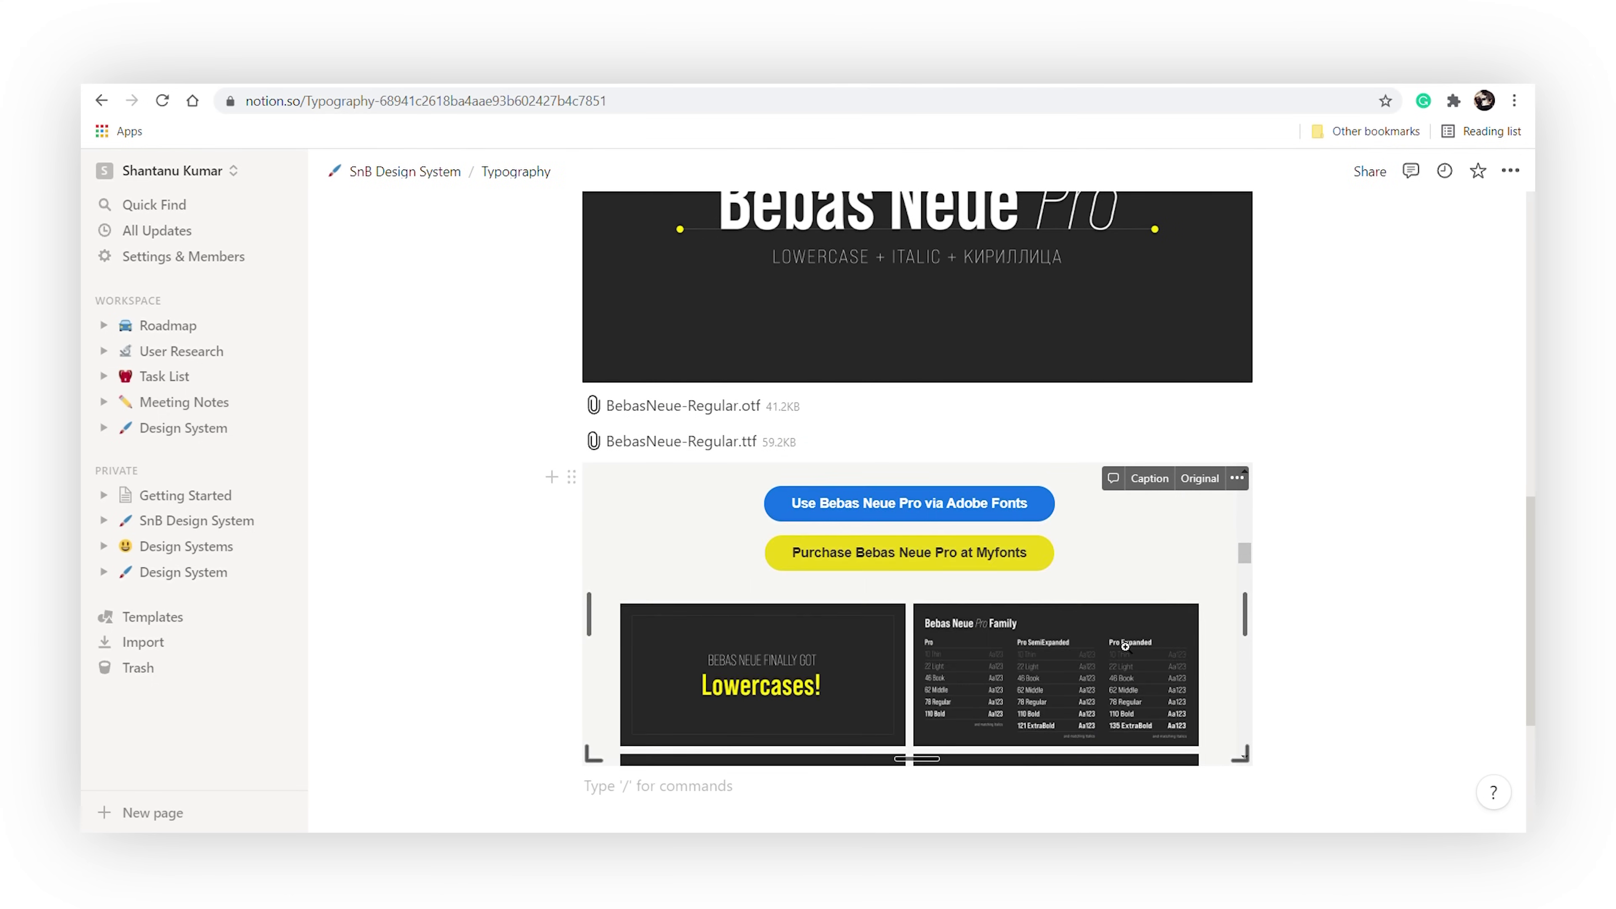
pyautogui.scroll(-5, 1127, 643)
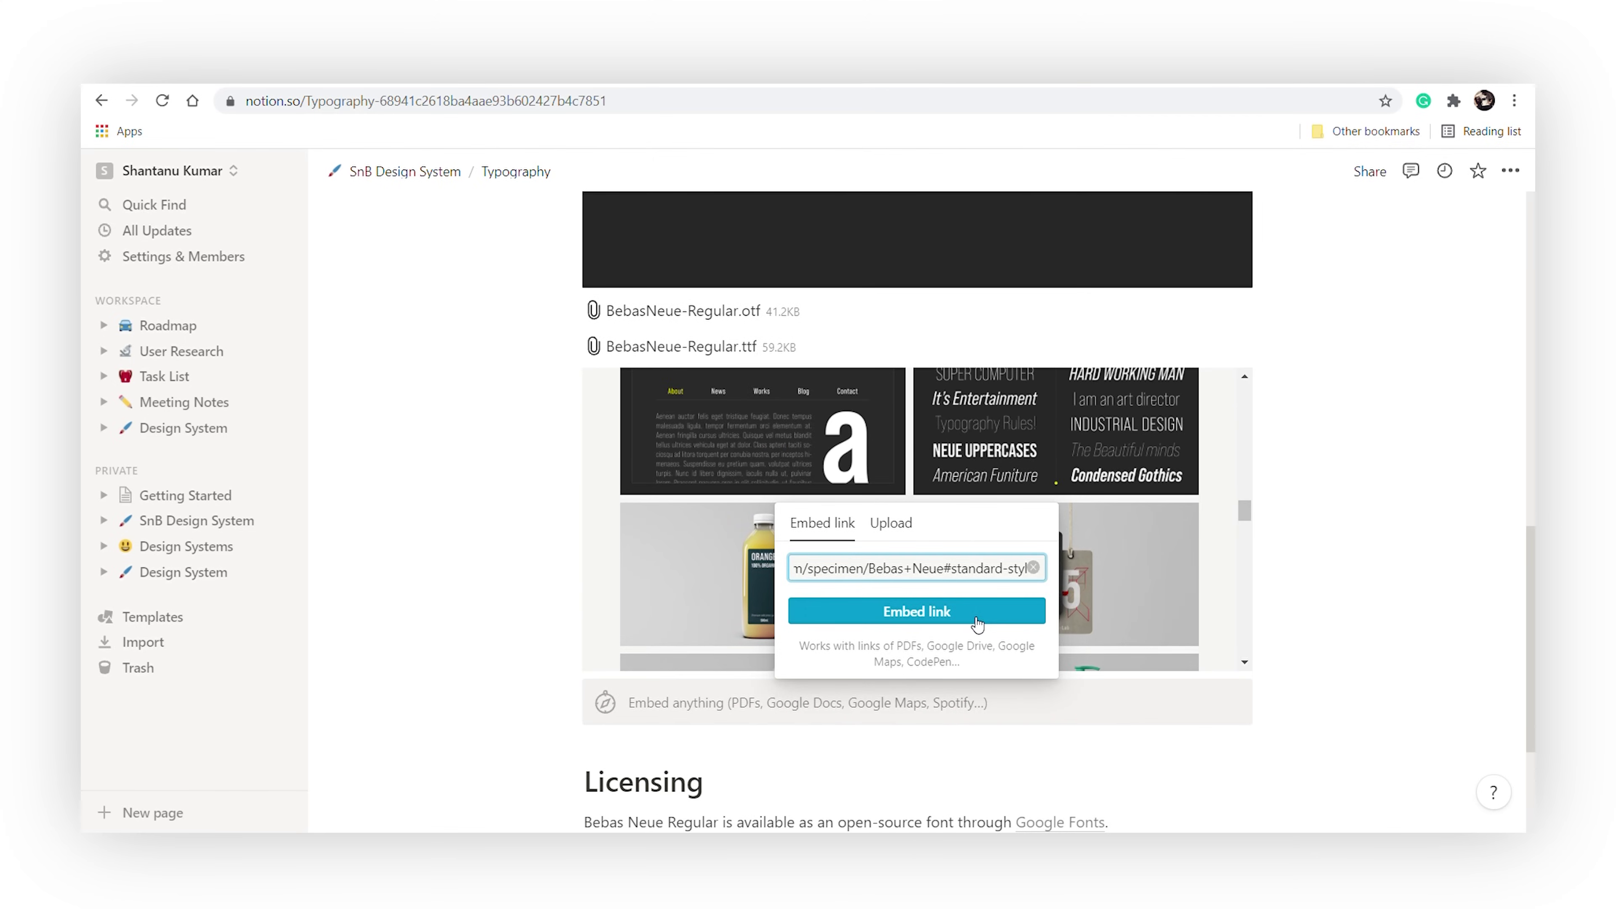
pyautogui.click(978, 624)
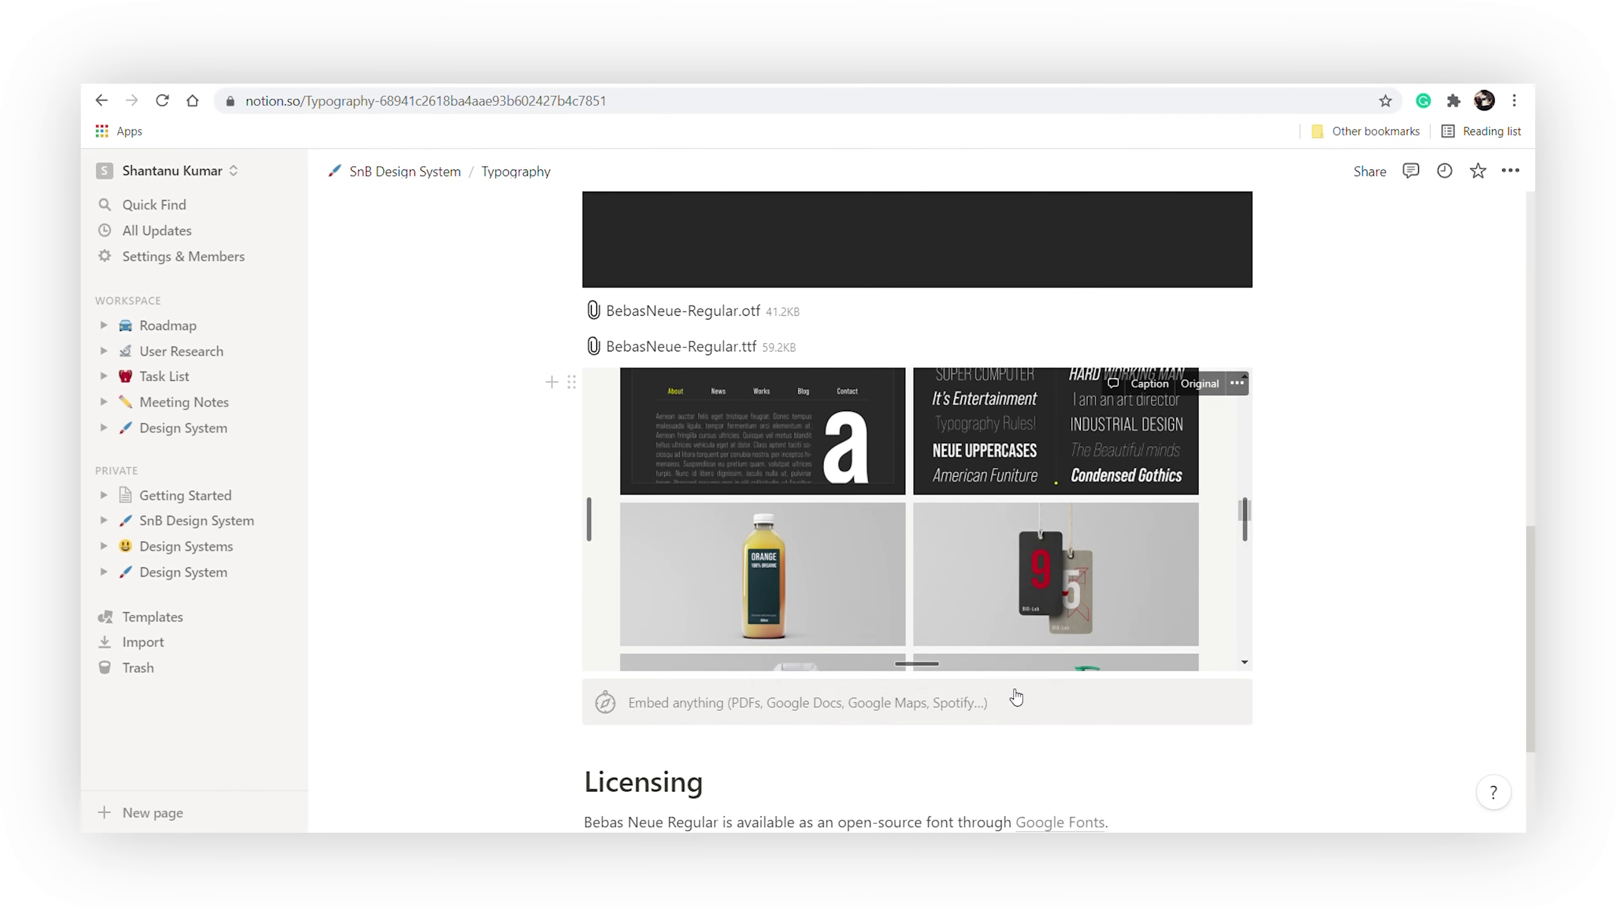
pyautogui.scroll(1, 1305, 576)
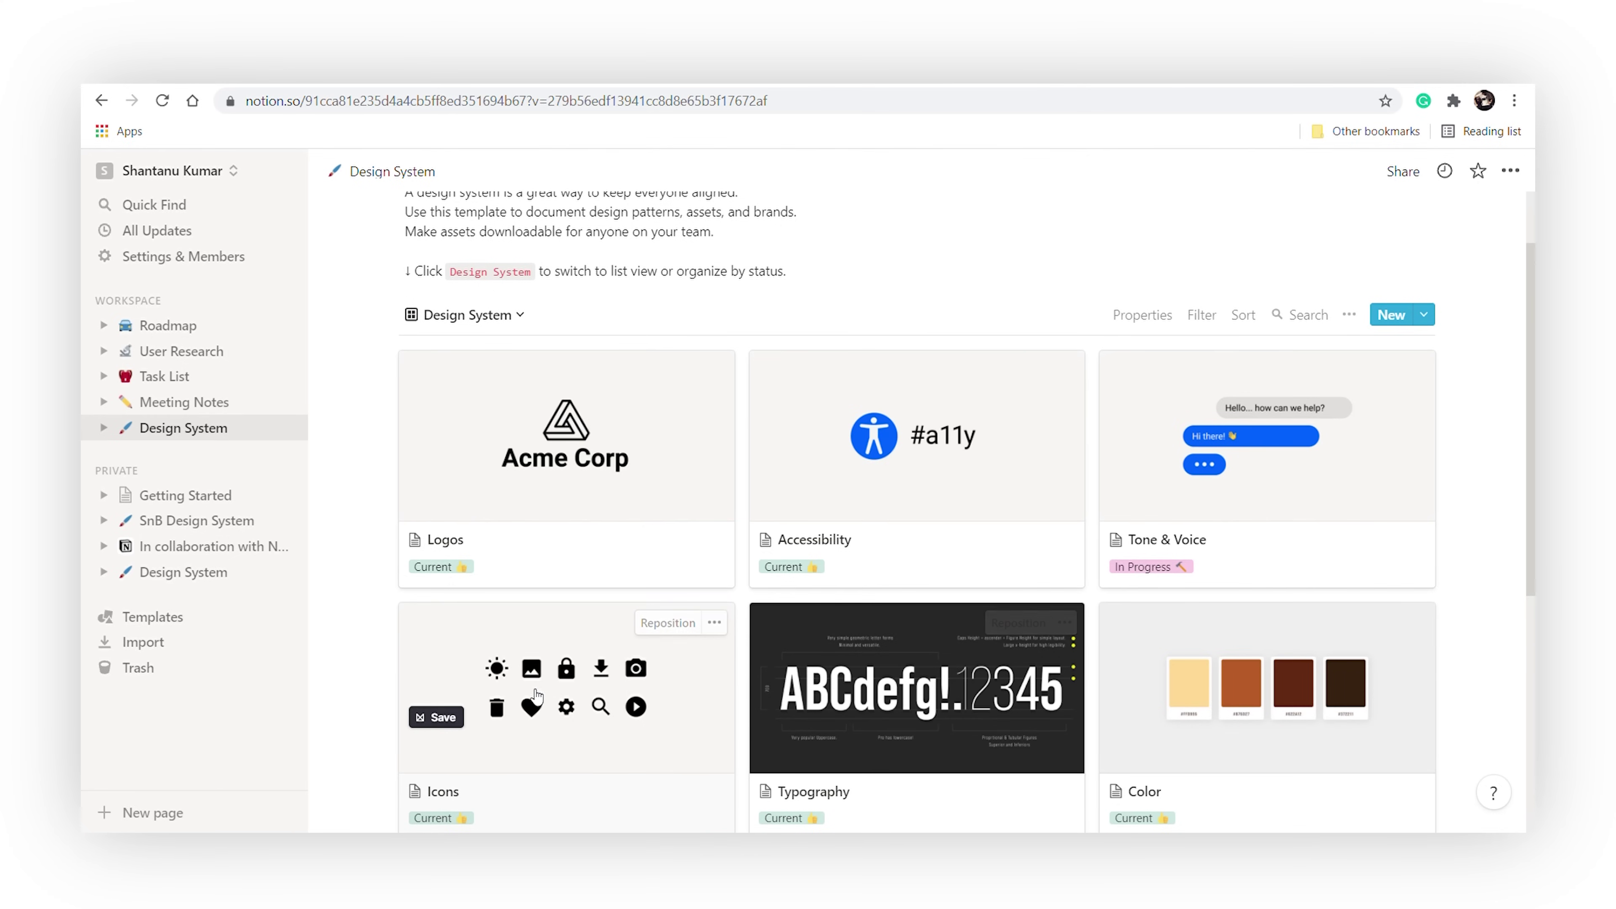
# Open the Icons entry from the Design System gallery as a full page.
pyautogui.click(543, 702)
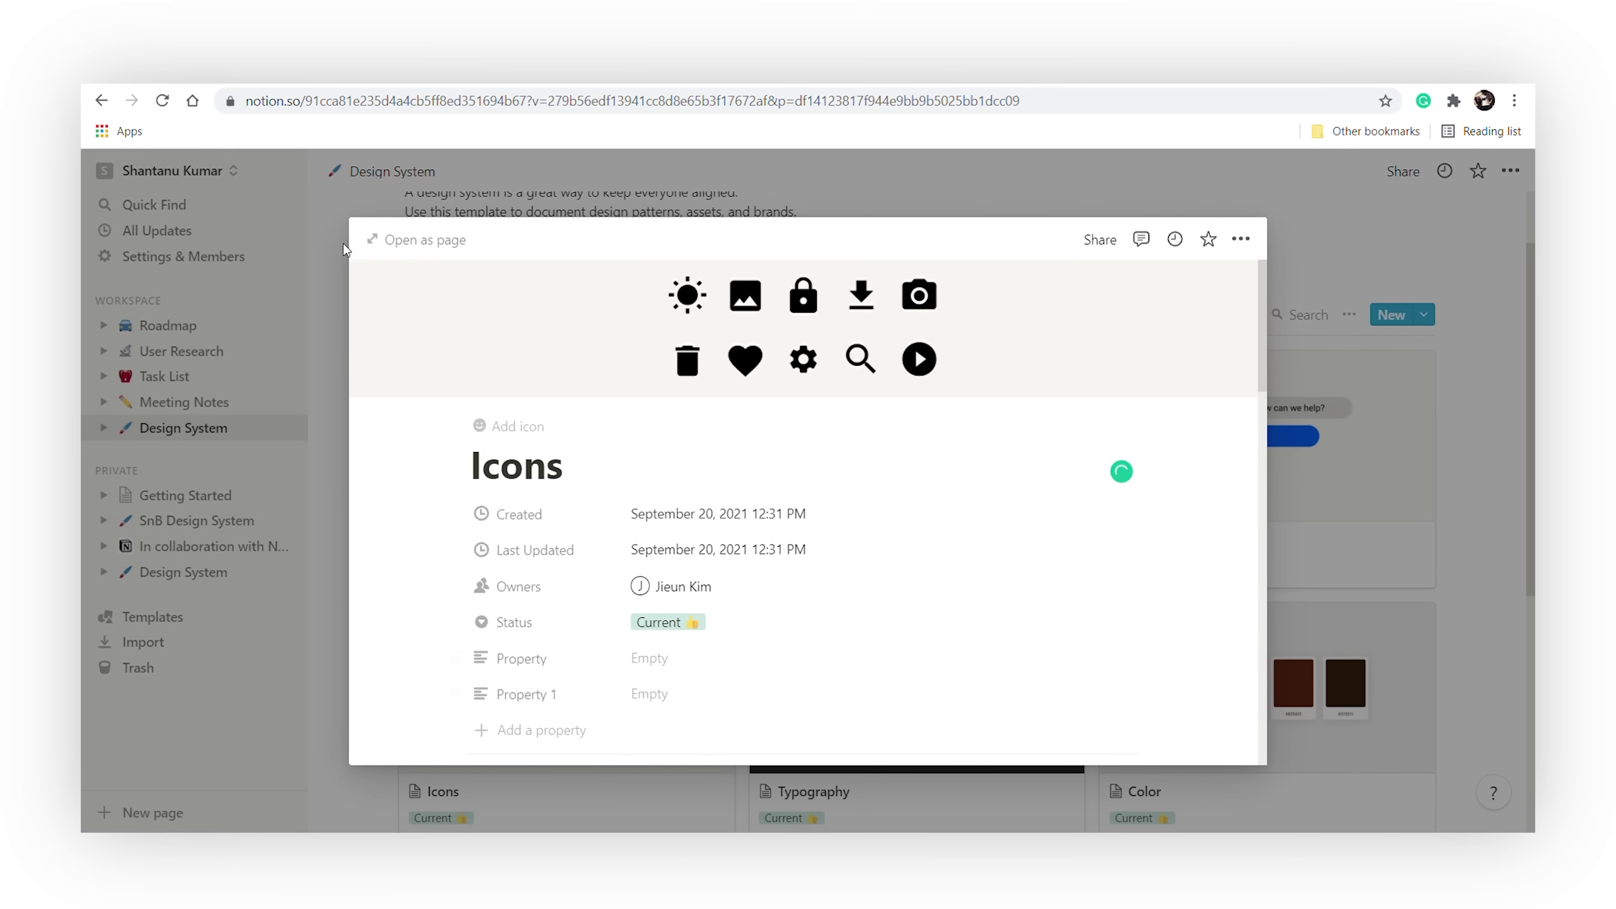
pyautogui.click(387, 245)
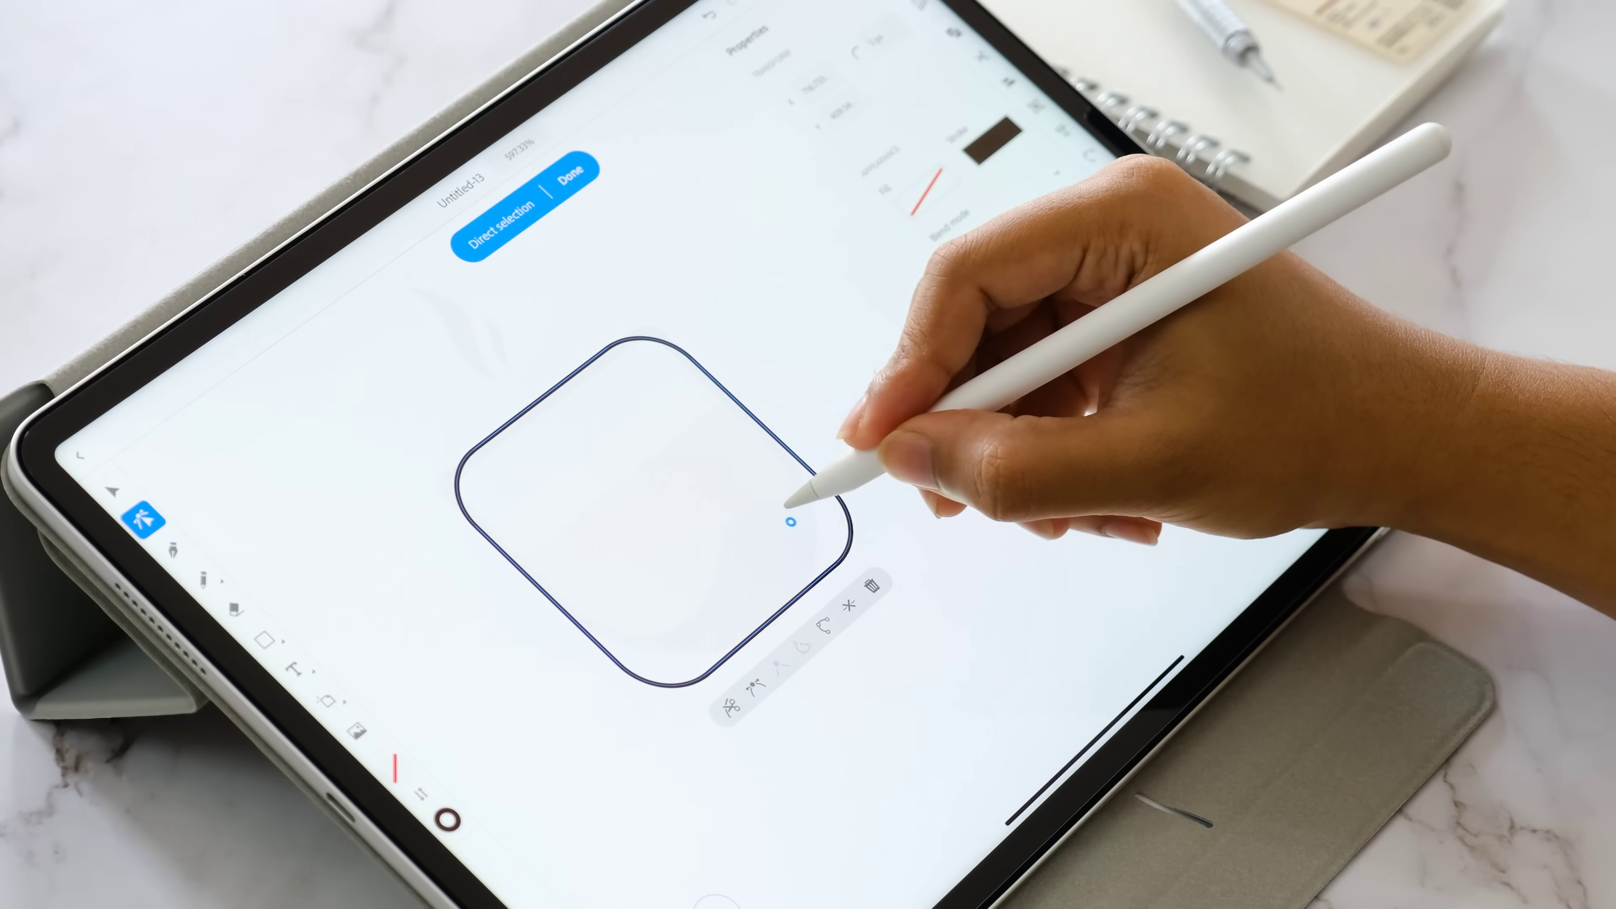
# Reshape the rounded square into a cup and add a pale yellow bar across it.
pyautogui.click(684, 693)
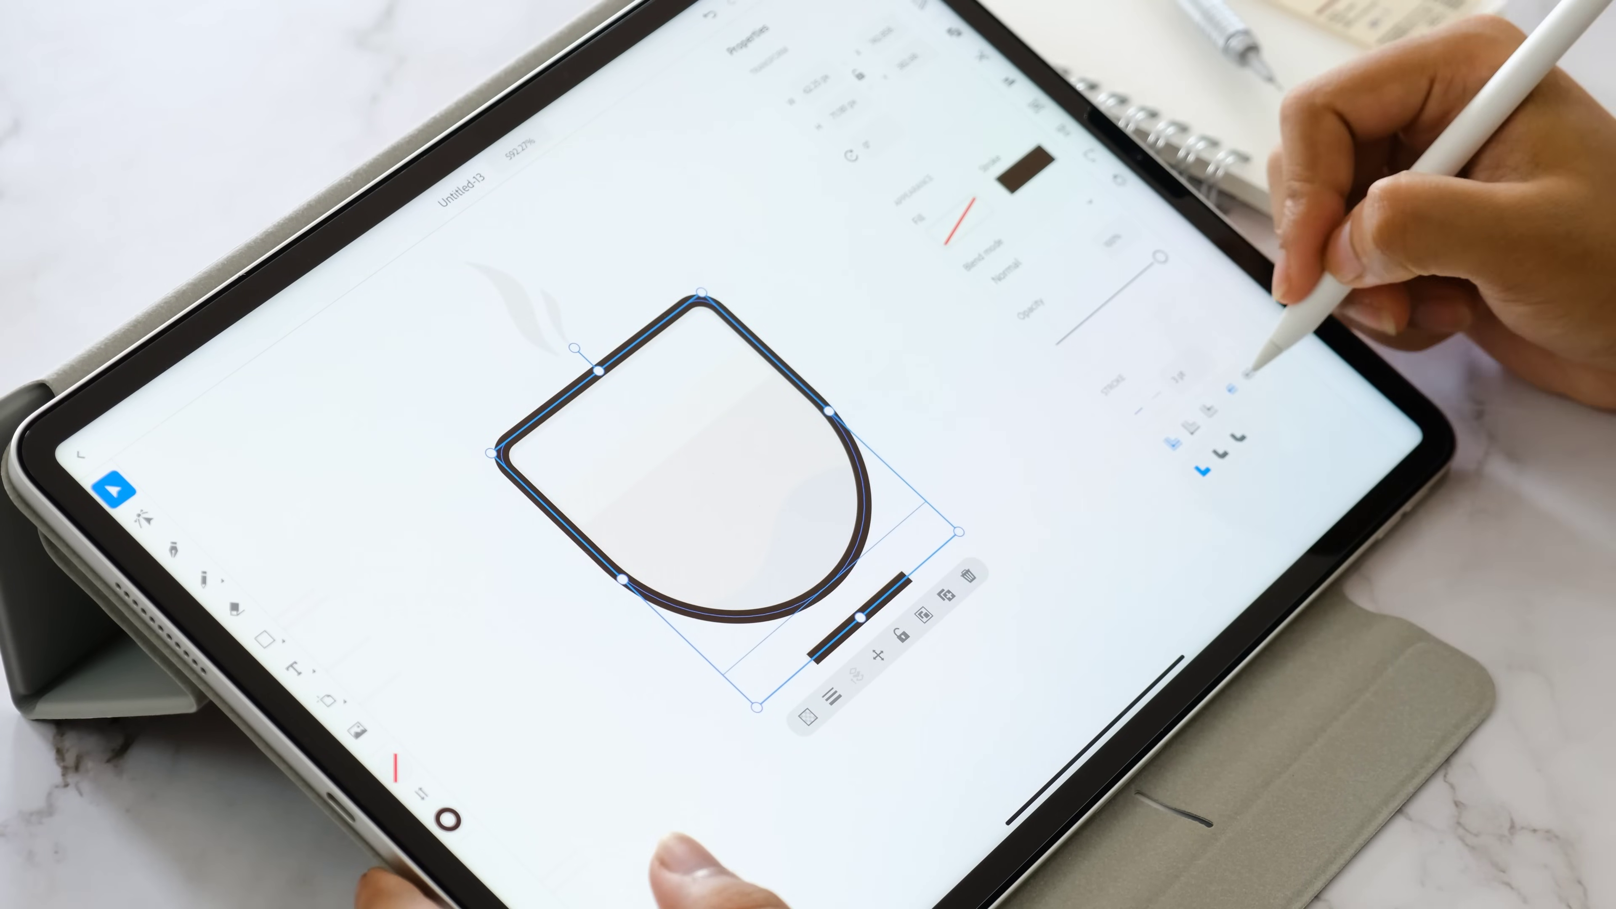
pyautogui.scroll(3, 1019, 414)
pyautogui.click(265, 639)
pyautogui.moveTo(515, 610); pyautogui.dragTo(656, 521)
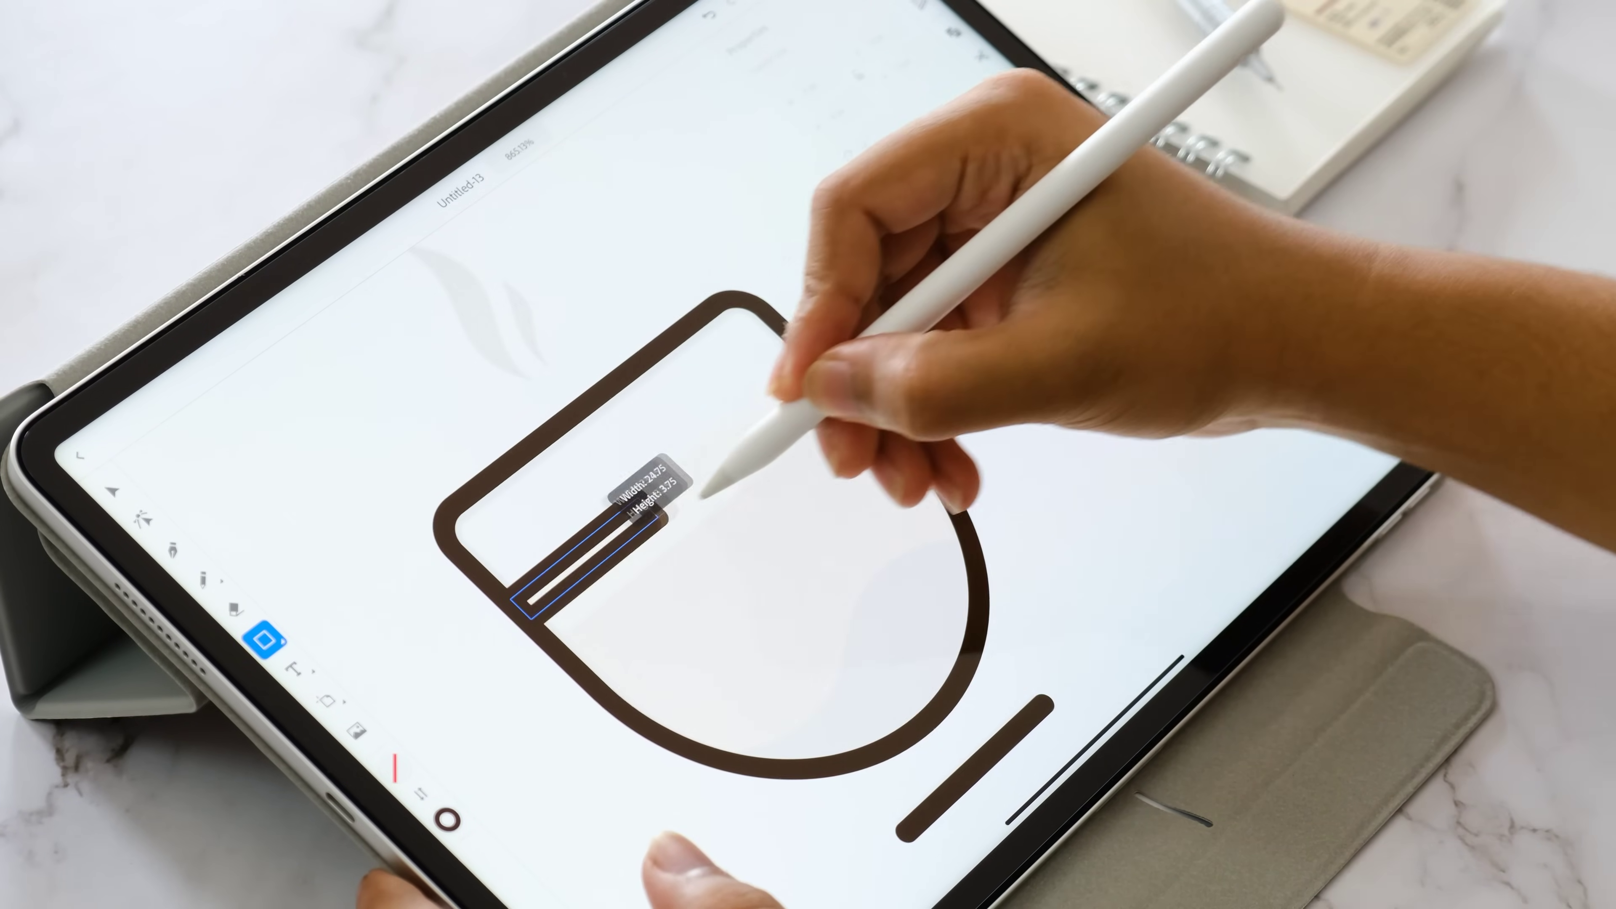
pyautogui.moveTo(812, 387); pyautogui.dragTo(813, 386)
pyautogui.scroll(2, 910, 414)
pyautogui.click(725, 503)
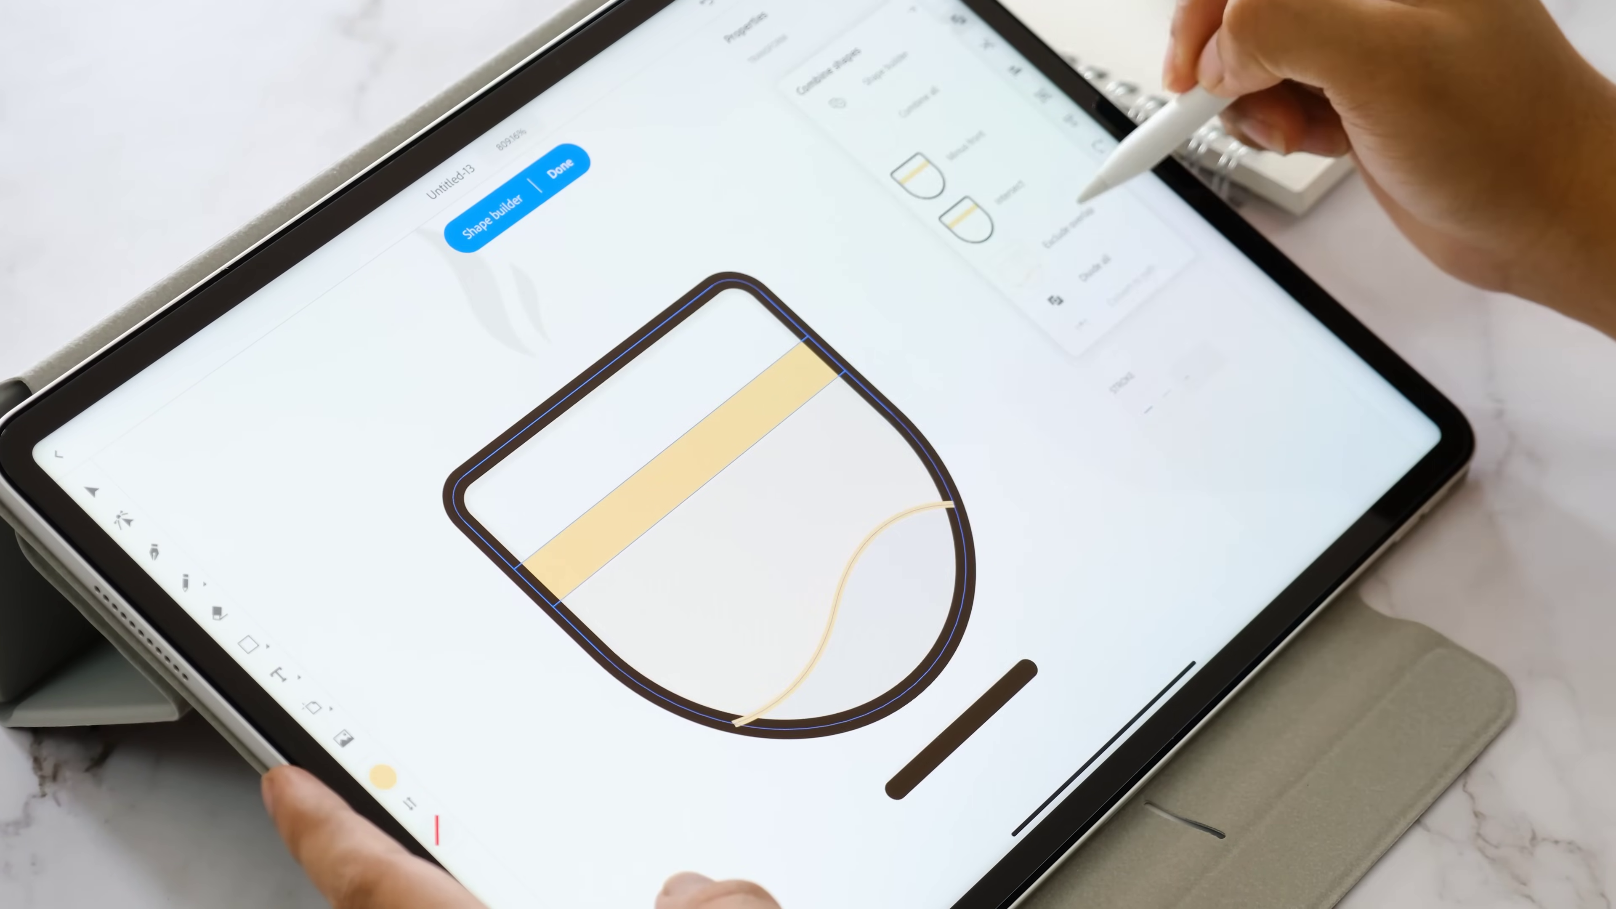
# Turn the steam wedges into thick, smooth S-curve strokes above the cup.
pyautogui.click(888, 515)
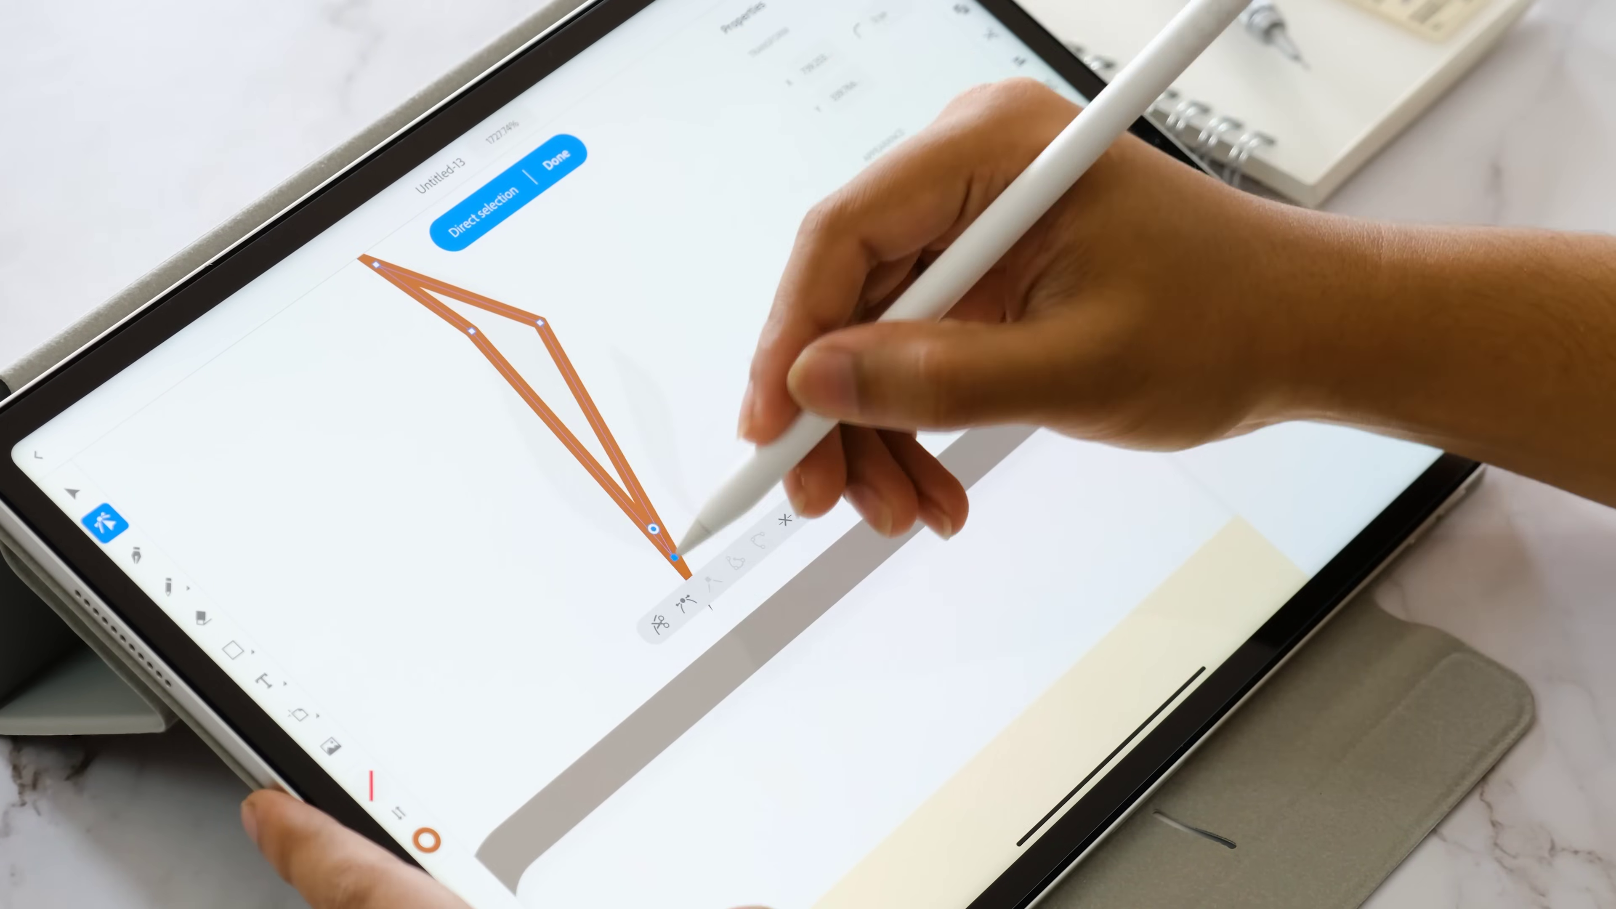
pyautogui.moveTo(679, 570)
pyautogui.mouseDown()
pyautogui.moveTo(660, 578)
pyautogui.moveTo(617, 439)
pyautogui.mouseUp()
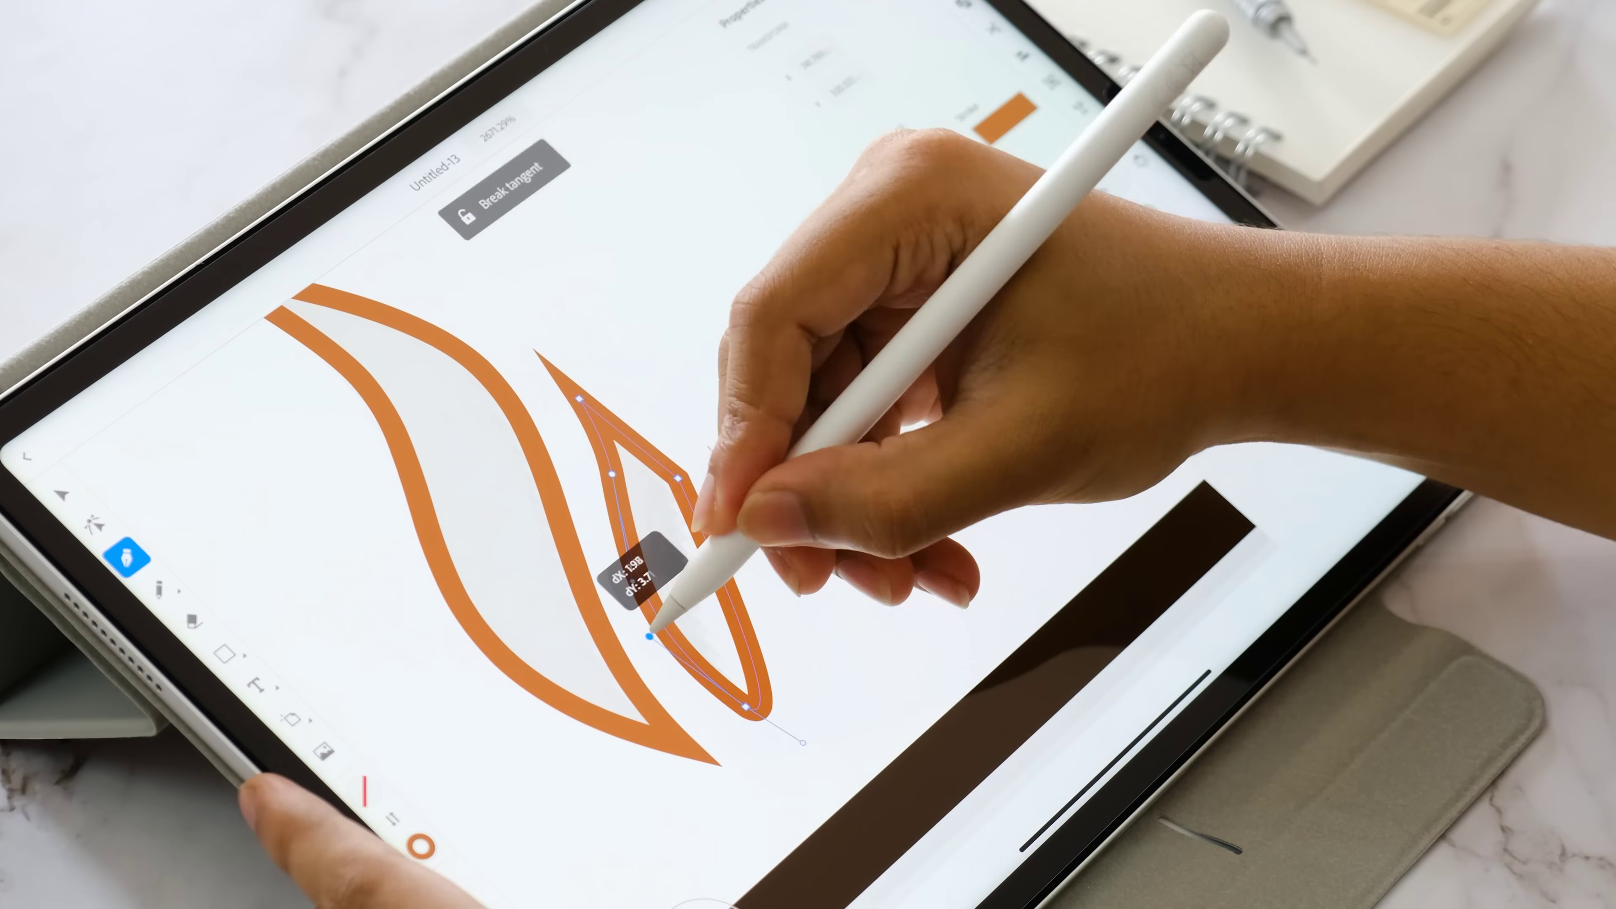
pyautogui.click(704, 496)
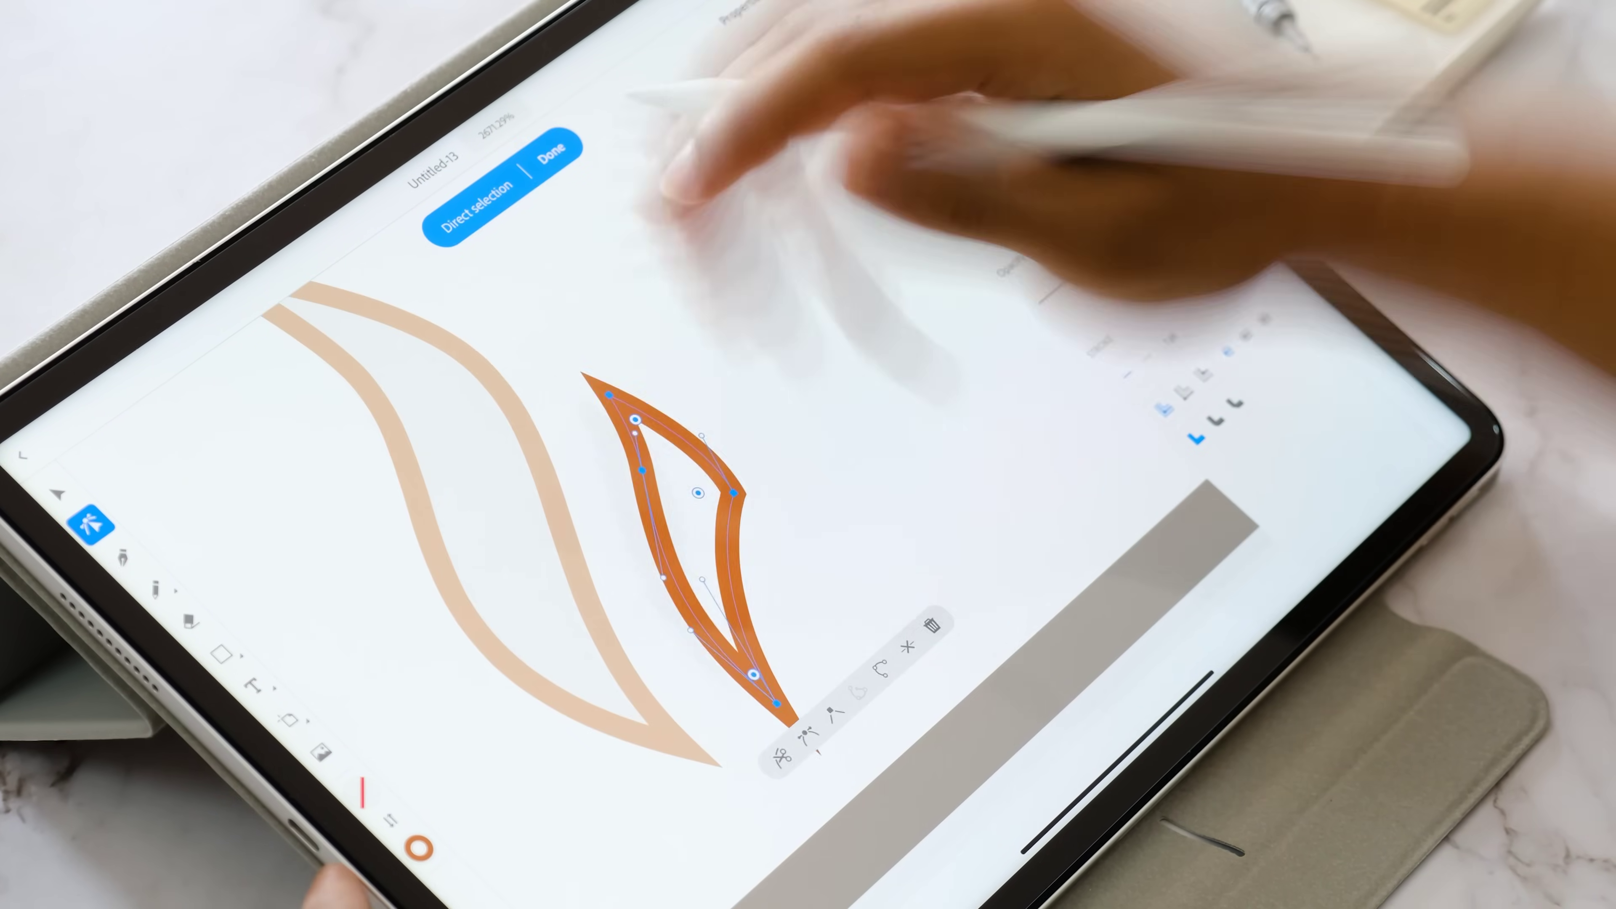
pyautogui.moveTo(668, 472); pyautogui.dragTo(682, 470)
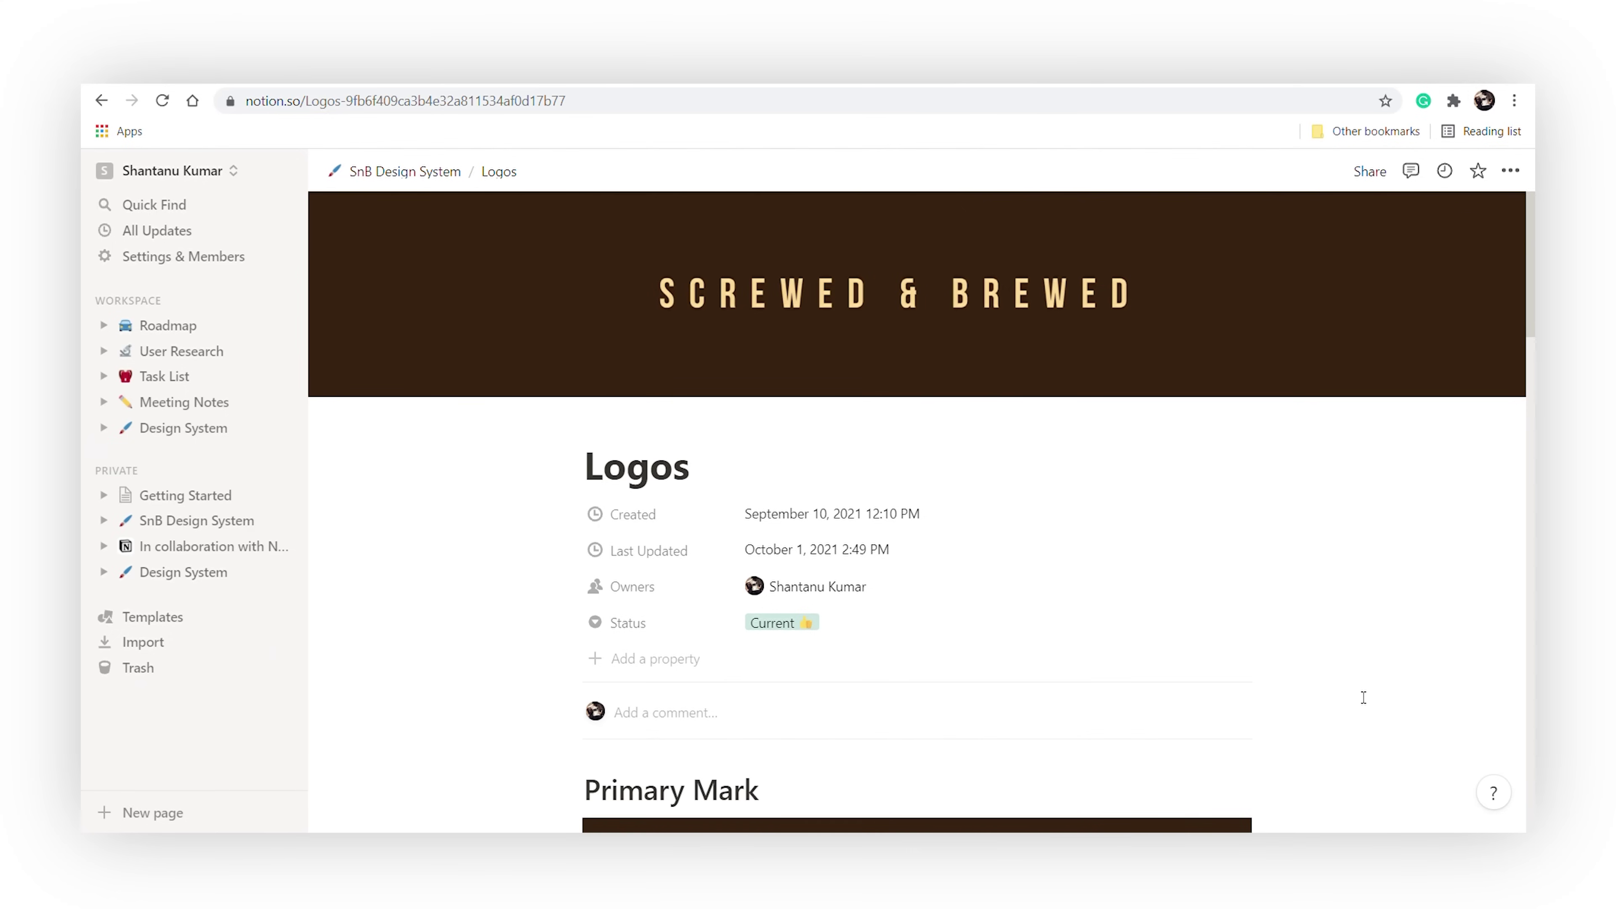
pyautogui.scroll(-10, 1364, 698)
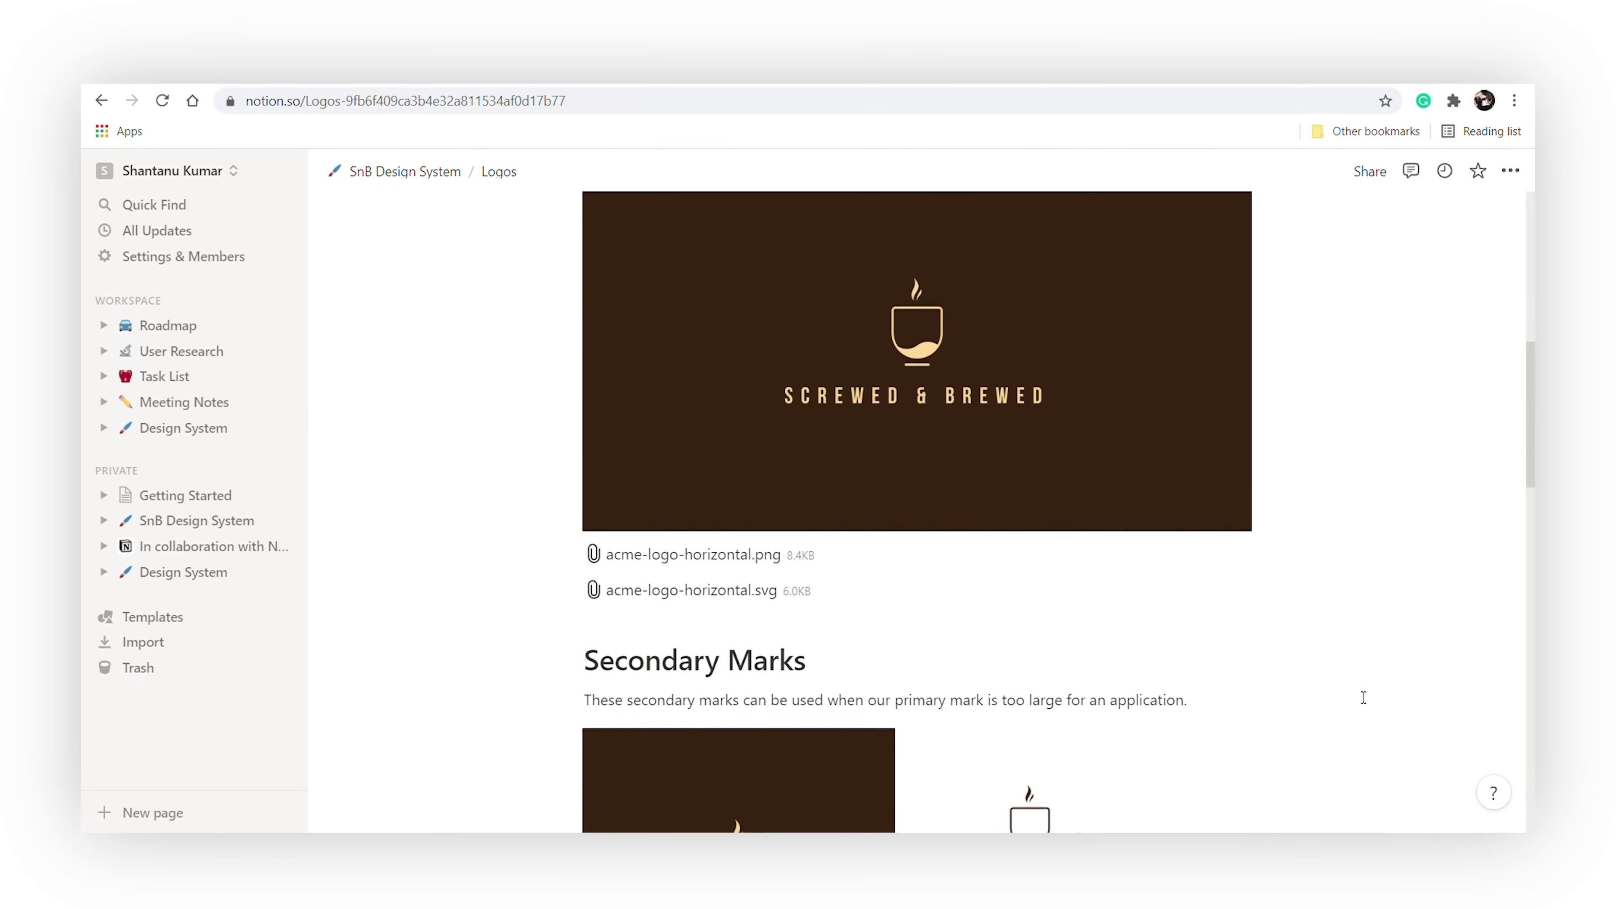
# Replace acme-logo-horizontal.svg with Logo Banner.svg, then start replacing acme-logo-vertical.png.
pyautogui.scroll(-3, 1364, 698)
pyautogui.scroll(1, 1364, 694)
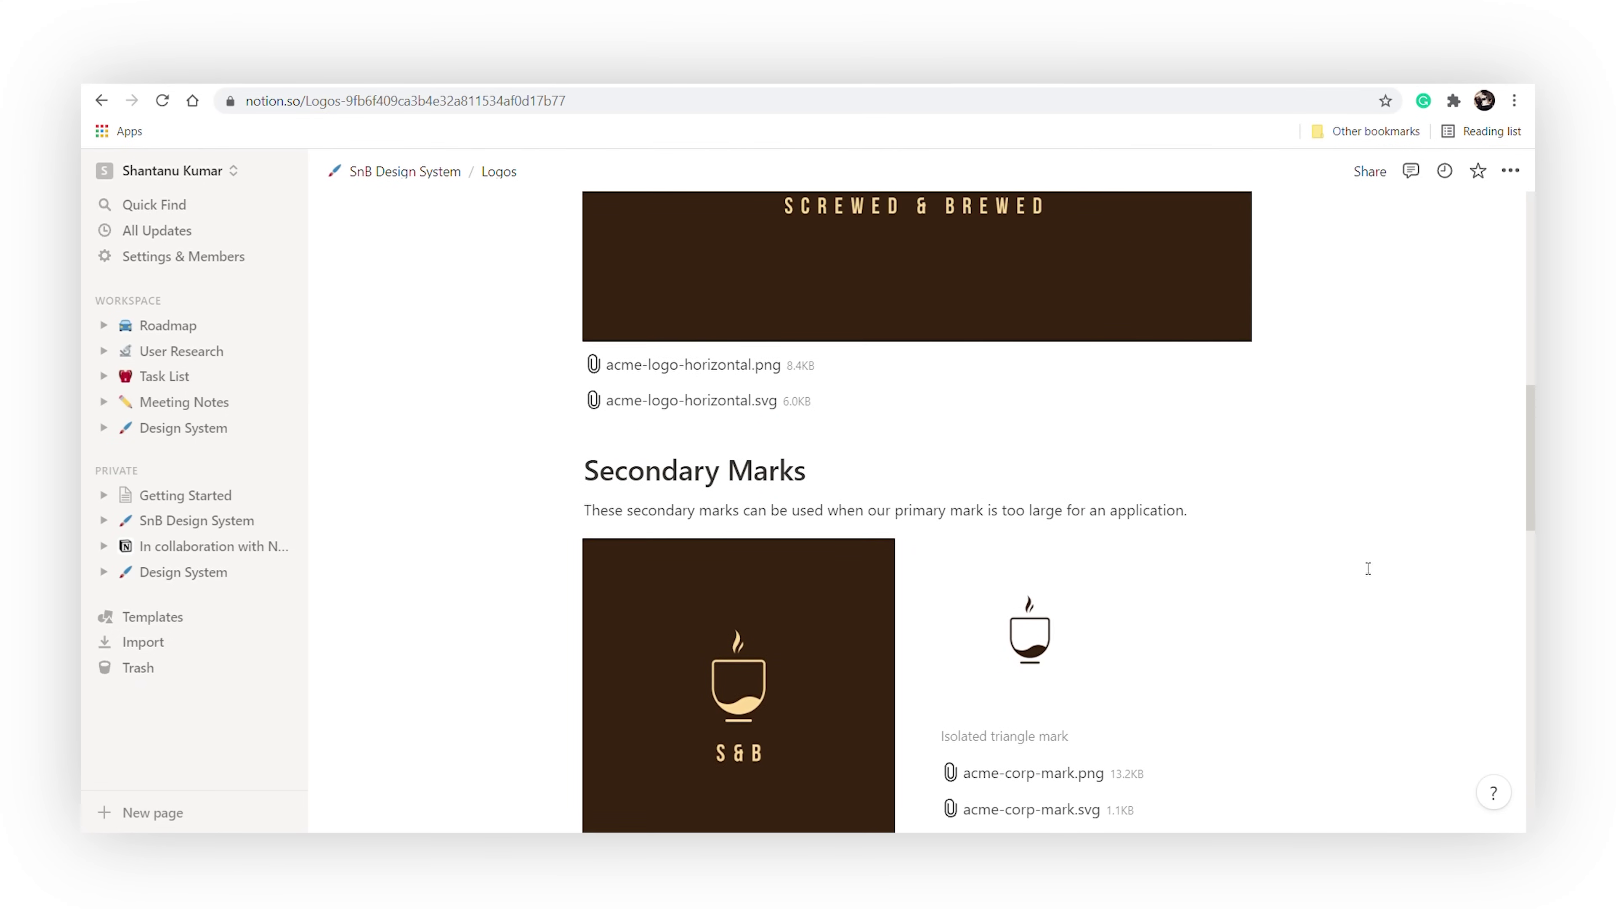
pyautogui.scroll(5, 687, 446)
pyautogui.rightClick(723, 727)
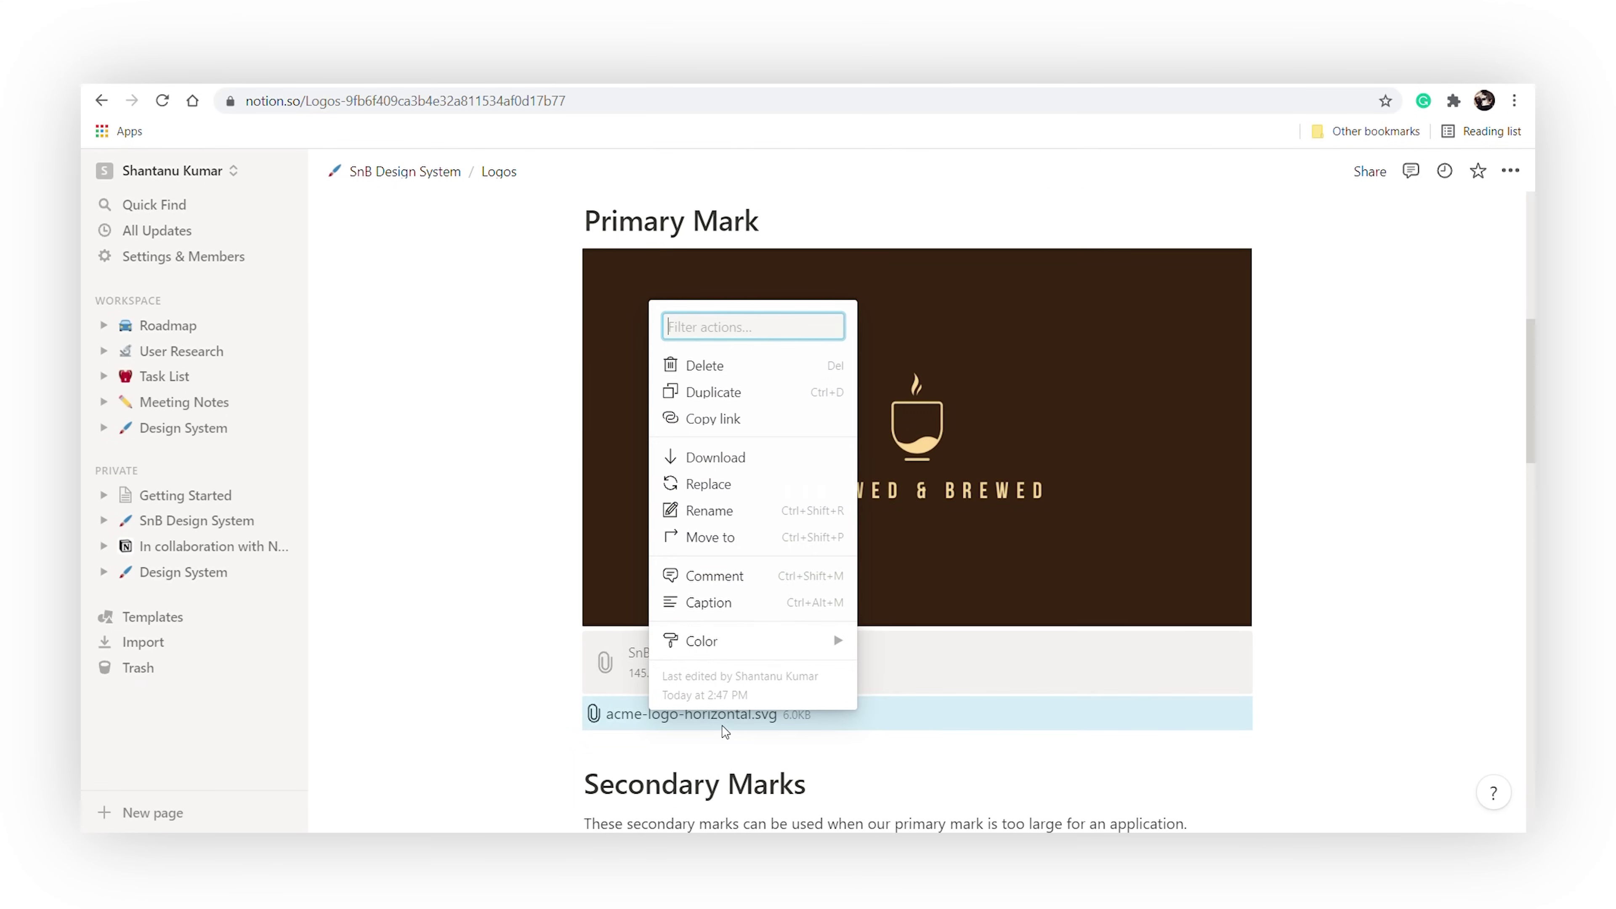
pyautogui.click(704, 486)
pyautogui.click(920, 642)
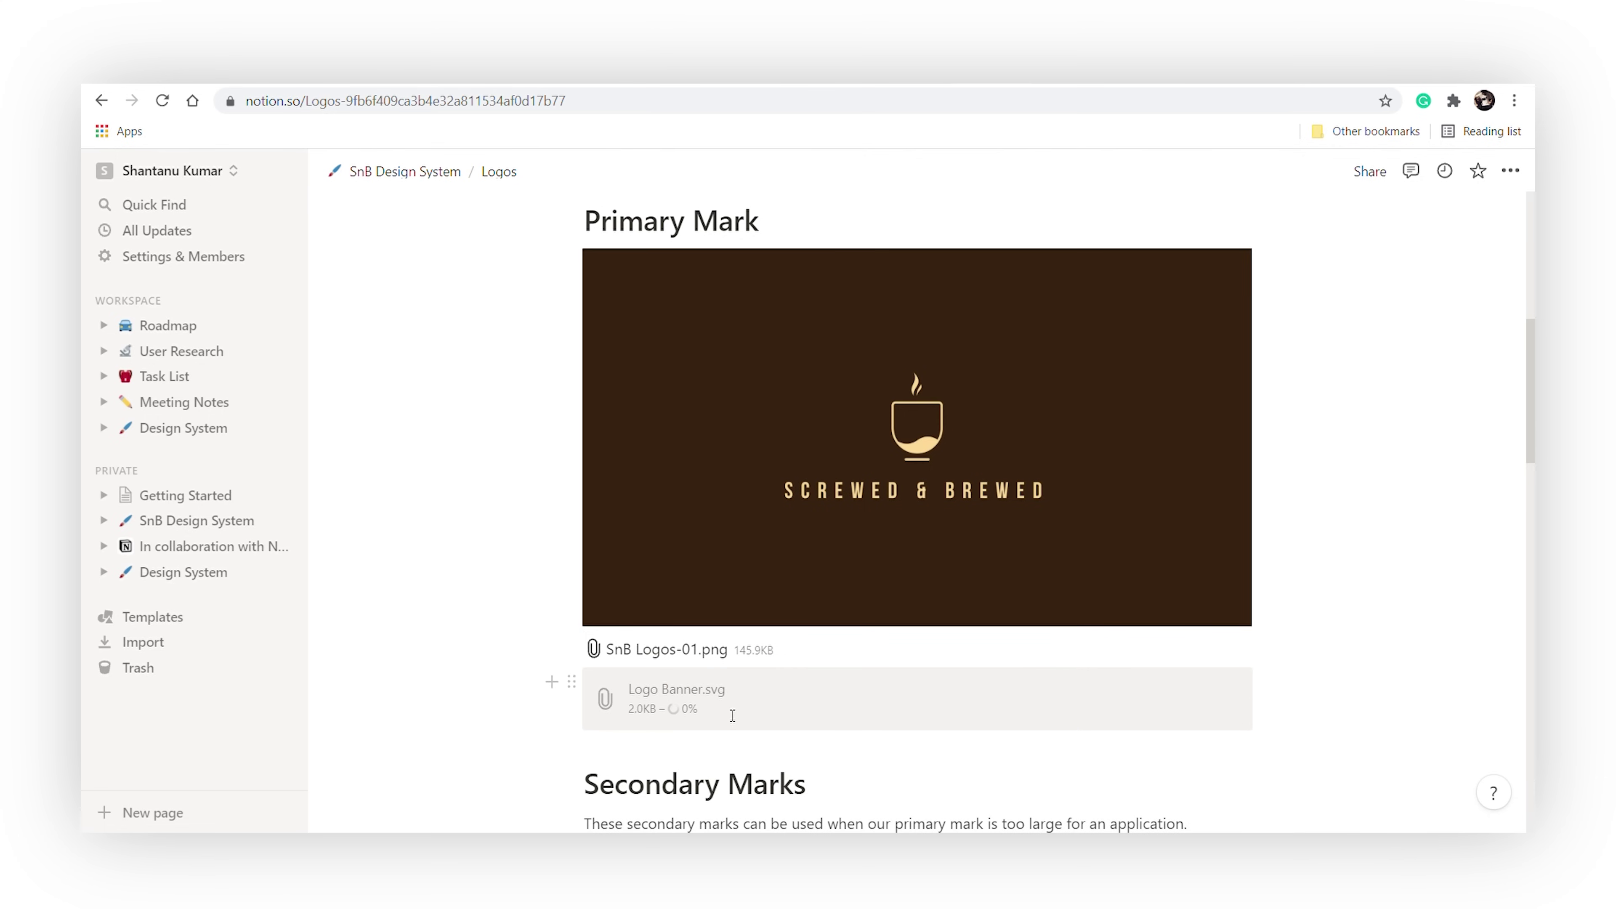
pyautogui.scroll(-7, 732, 715)
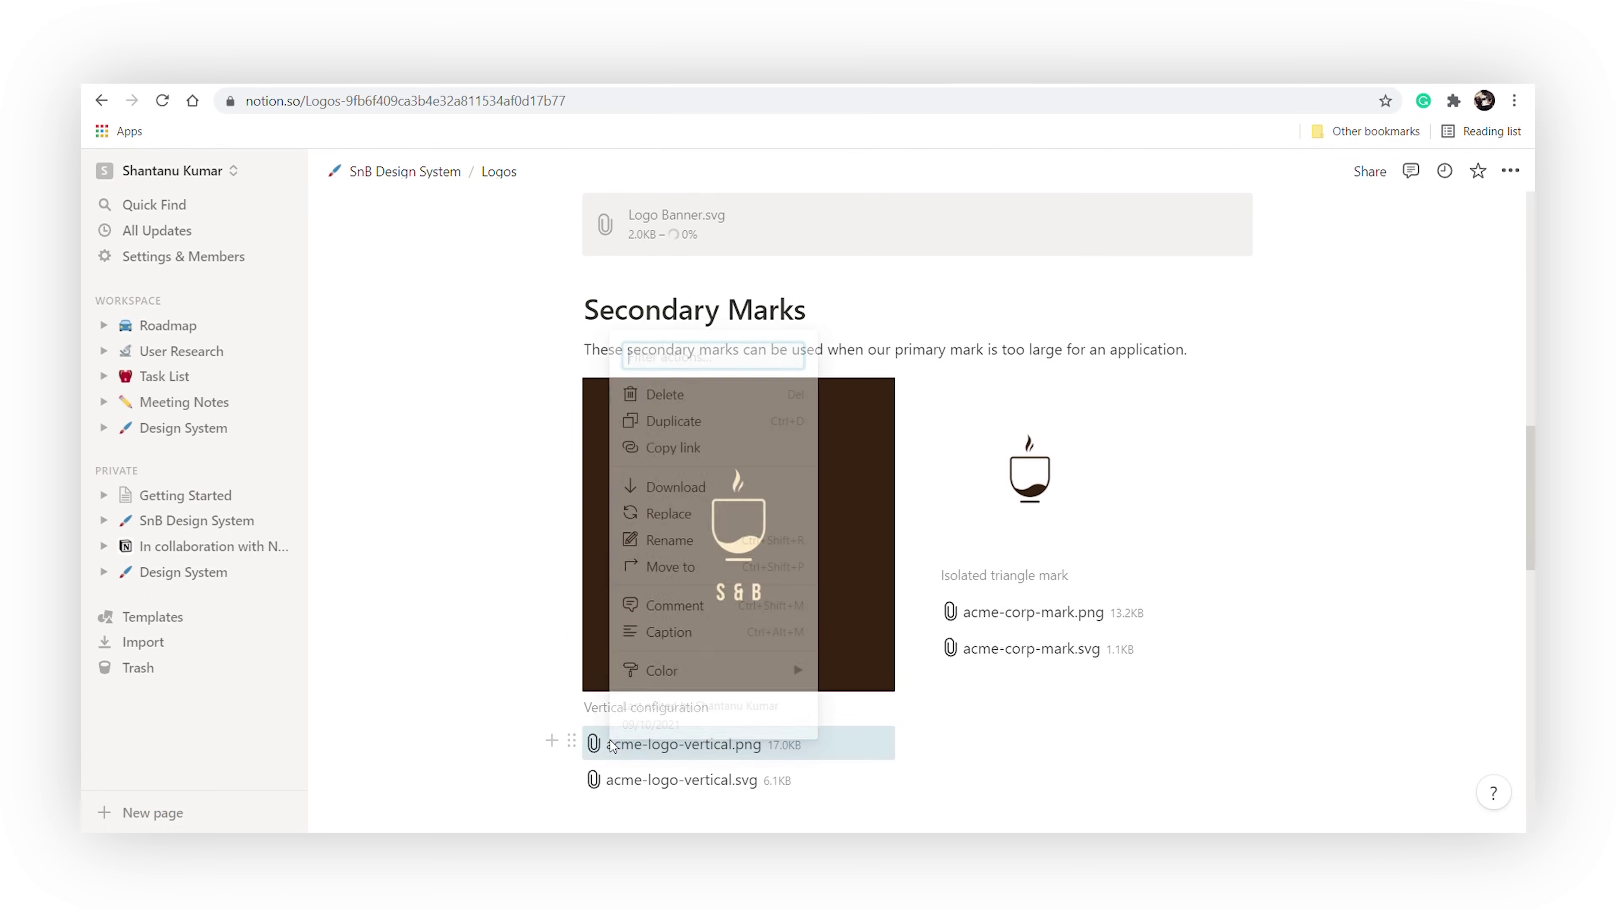
pyautogui.click(676, 520)
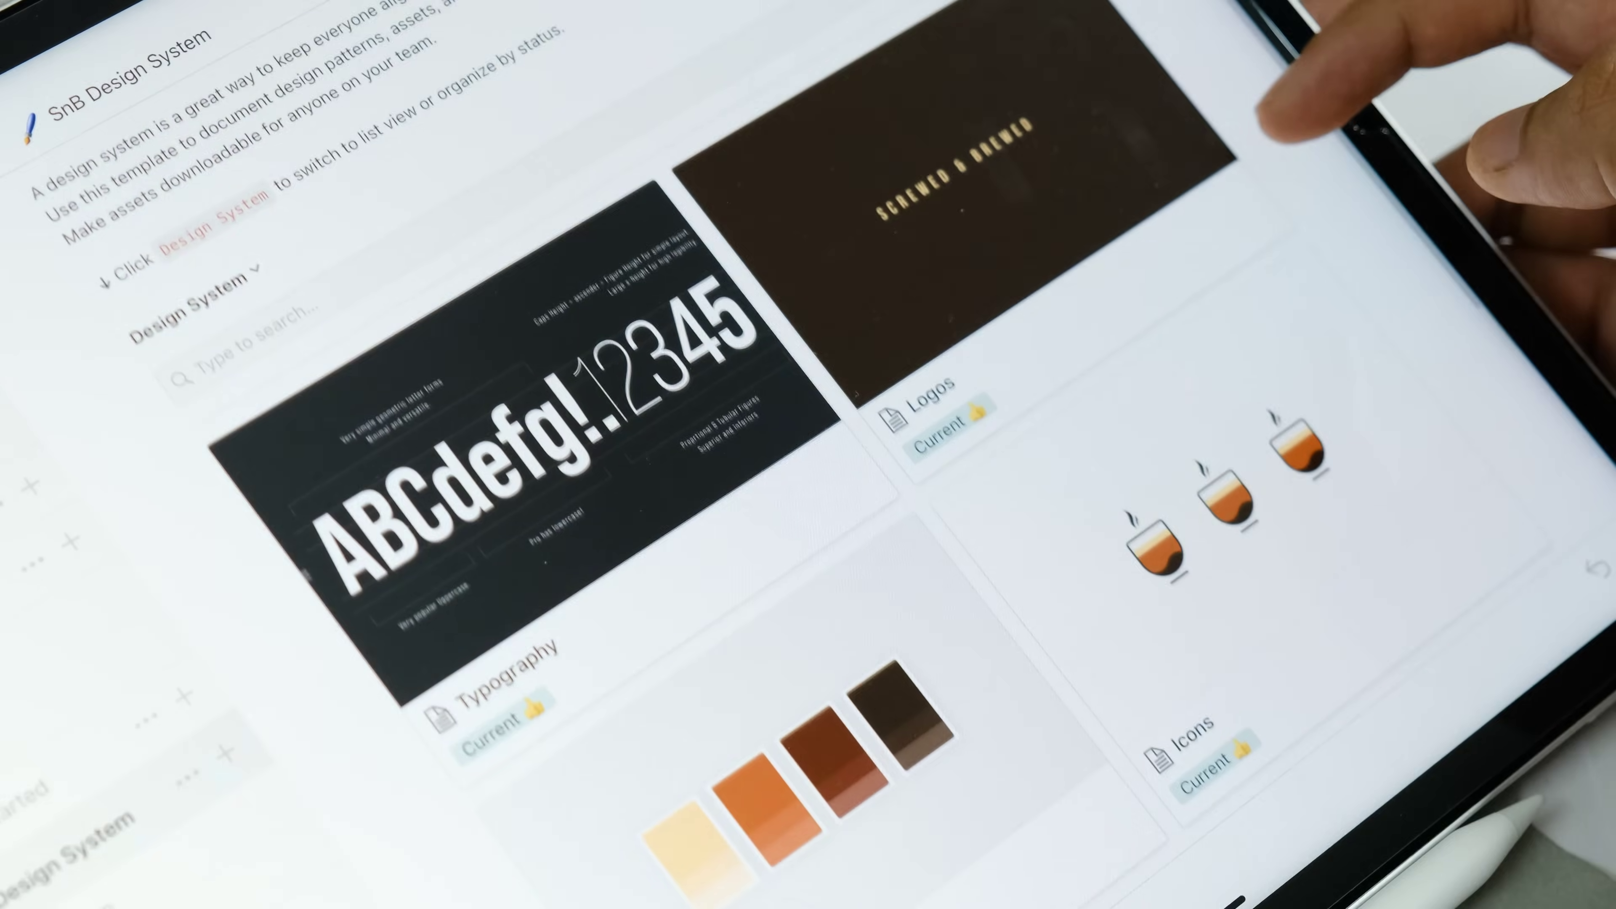
# Scroll through the Color, Typography, Iconography and Logos pages to review them.
pyautogui.scroll(5, 1209, 26)
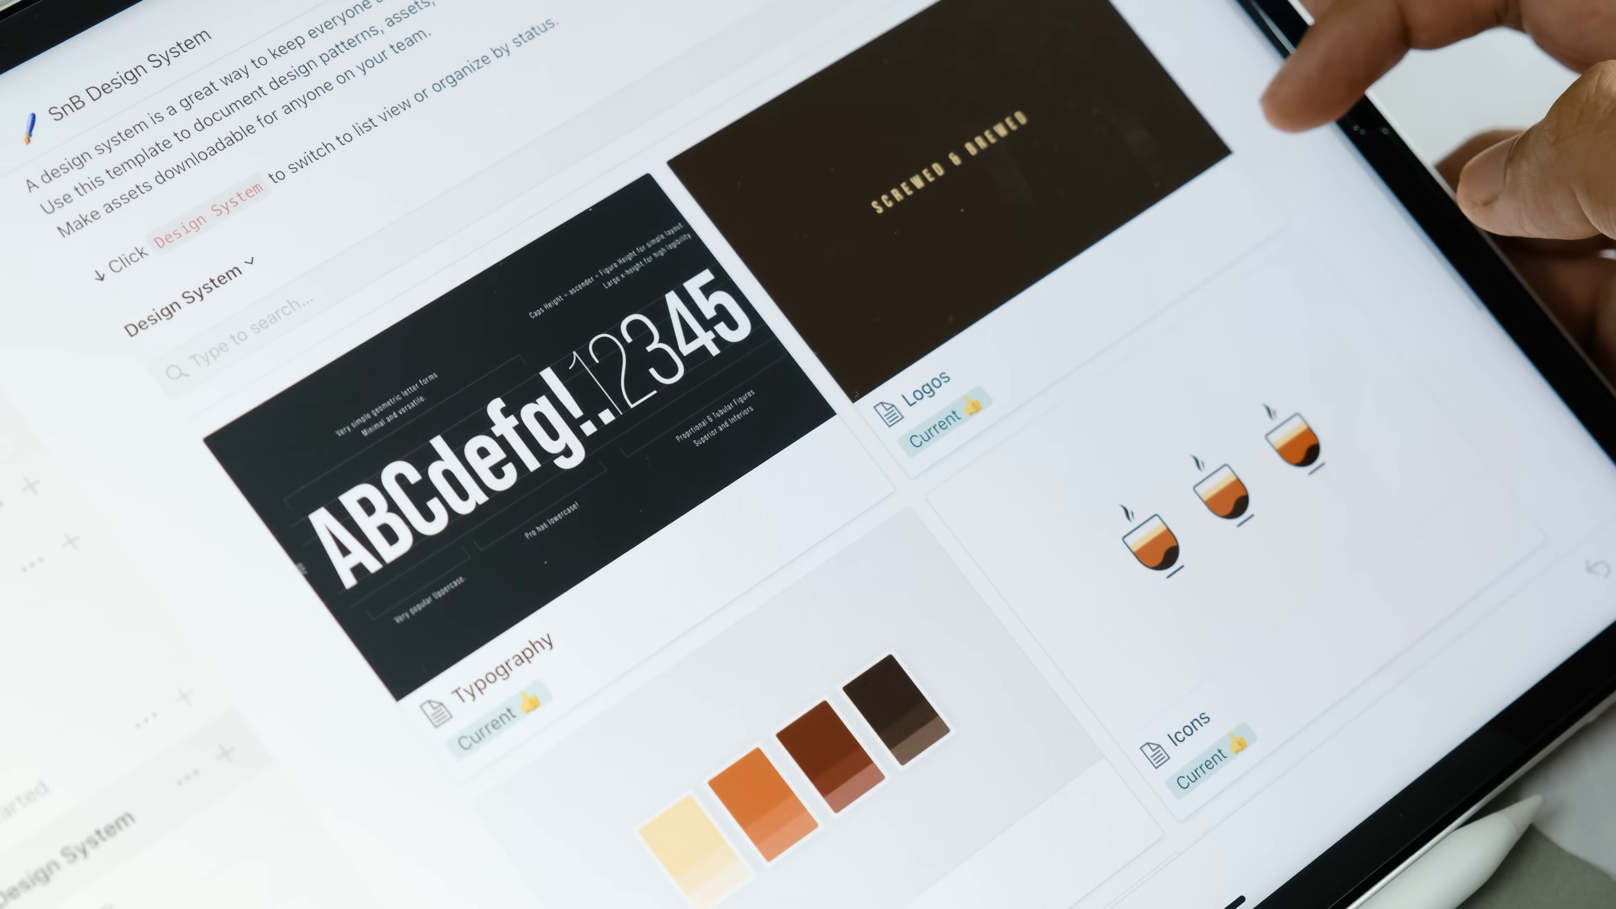
pyautogui.scroll(-3, 1273, 96)
pyautogui.scroll(-1, 1336, 77)
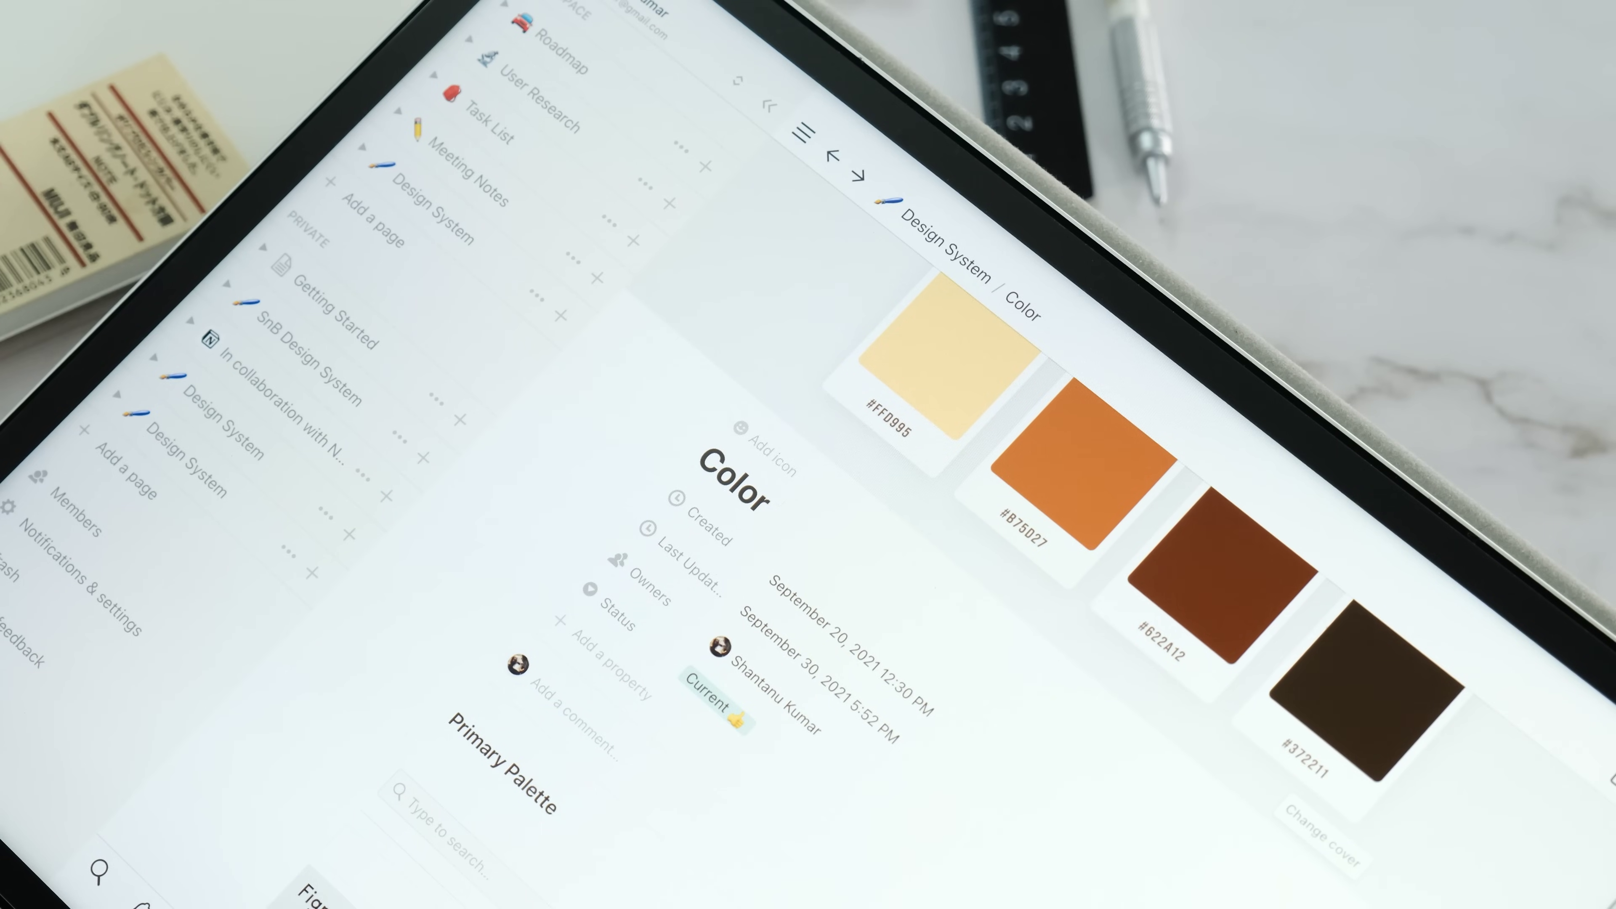
pyautogui.scroll(-1, 853, 656)
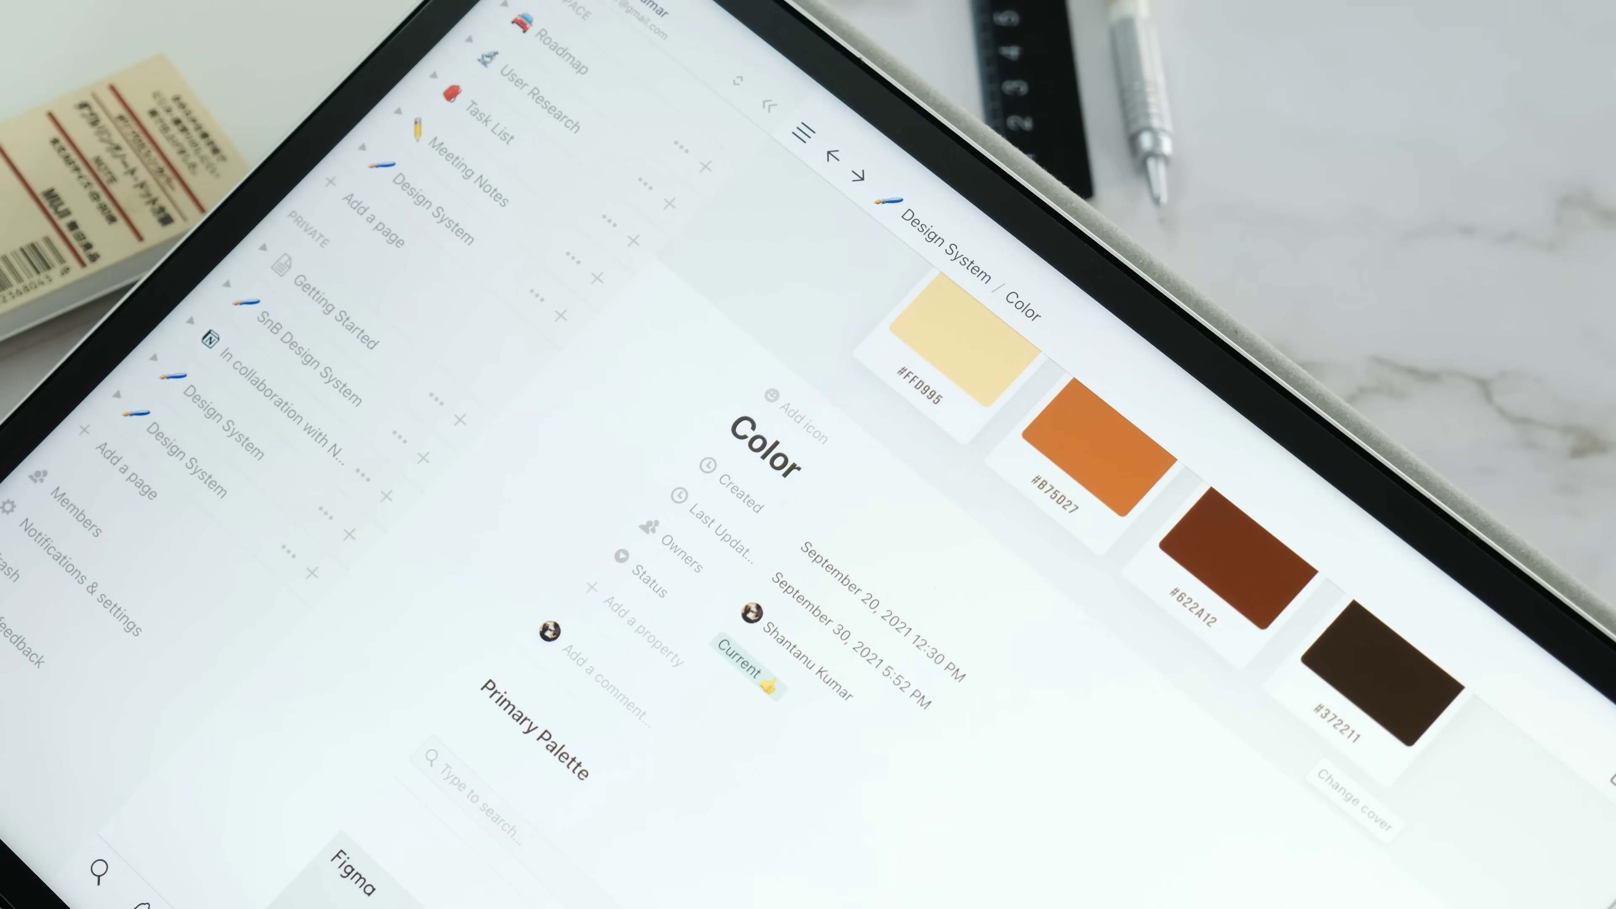
pyautogui.scroll(-6, 853, 656)
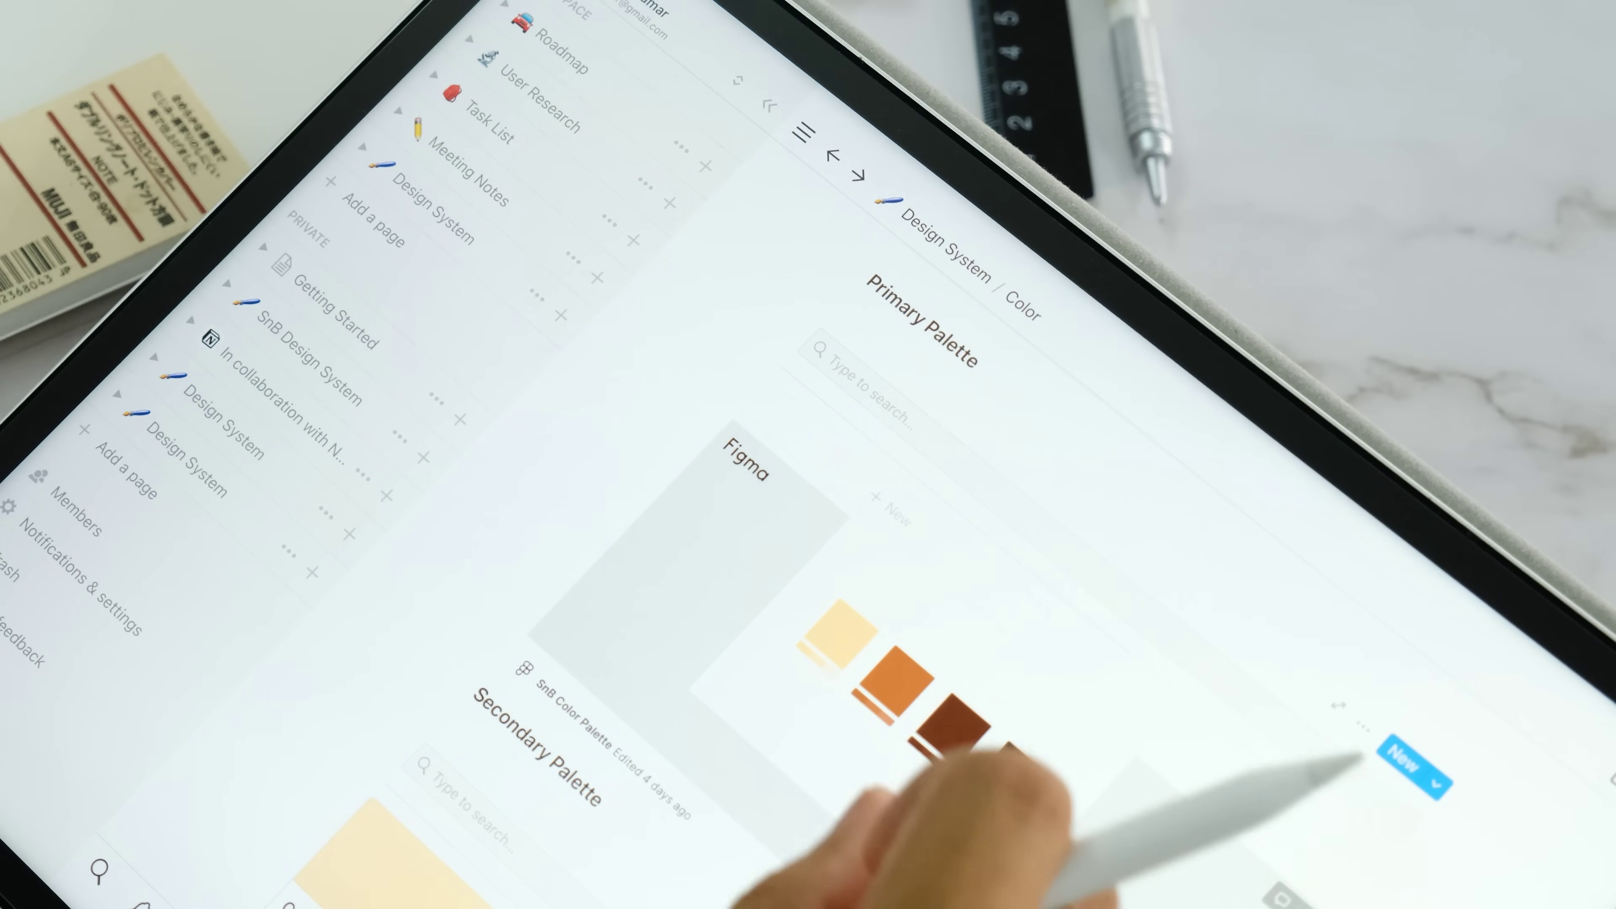
pyautogui.scroll(2, 827, 669)
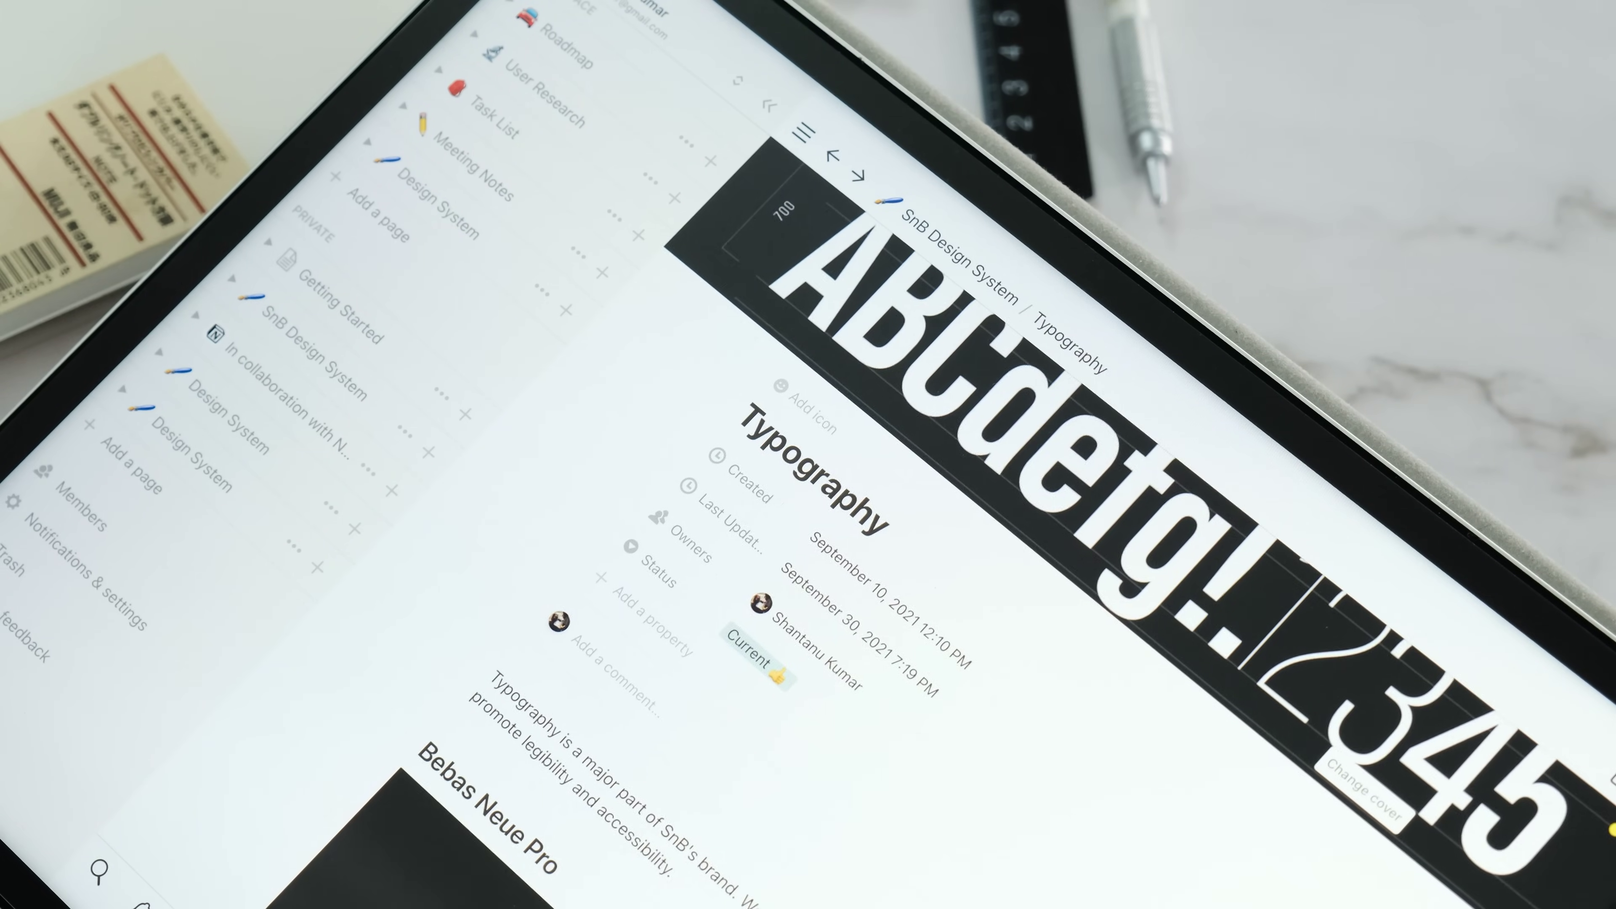
pyautogui.scroll(-5, 954, 573)
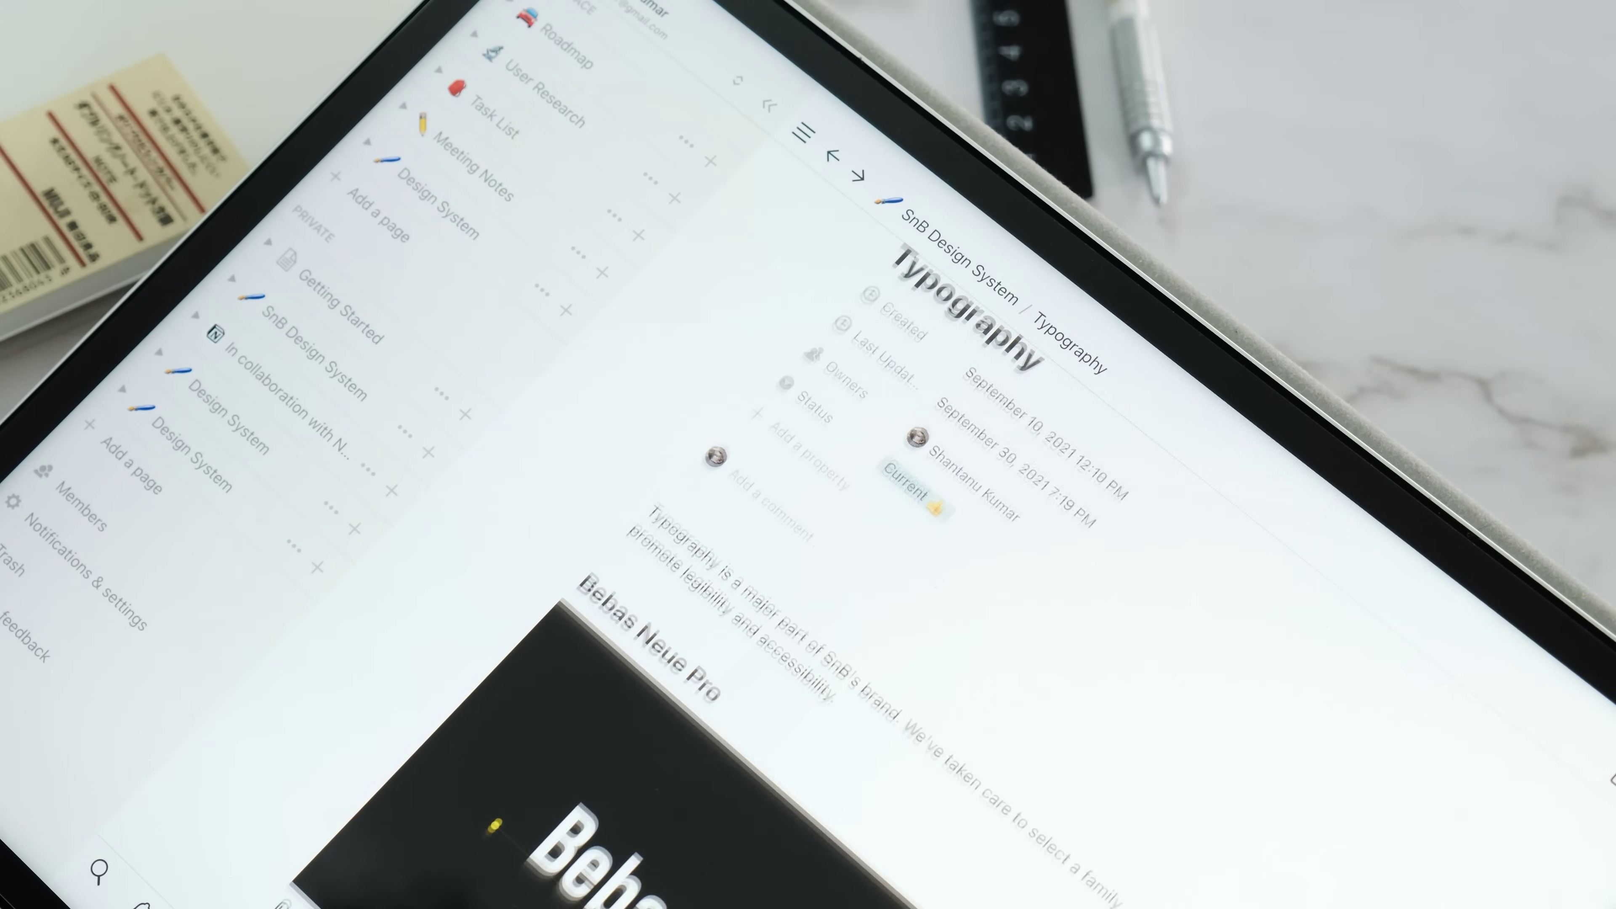
pyautogui.scroll(-5, 891, 637)
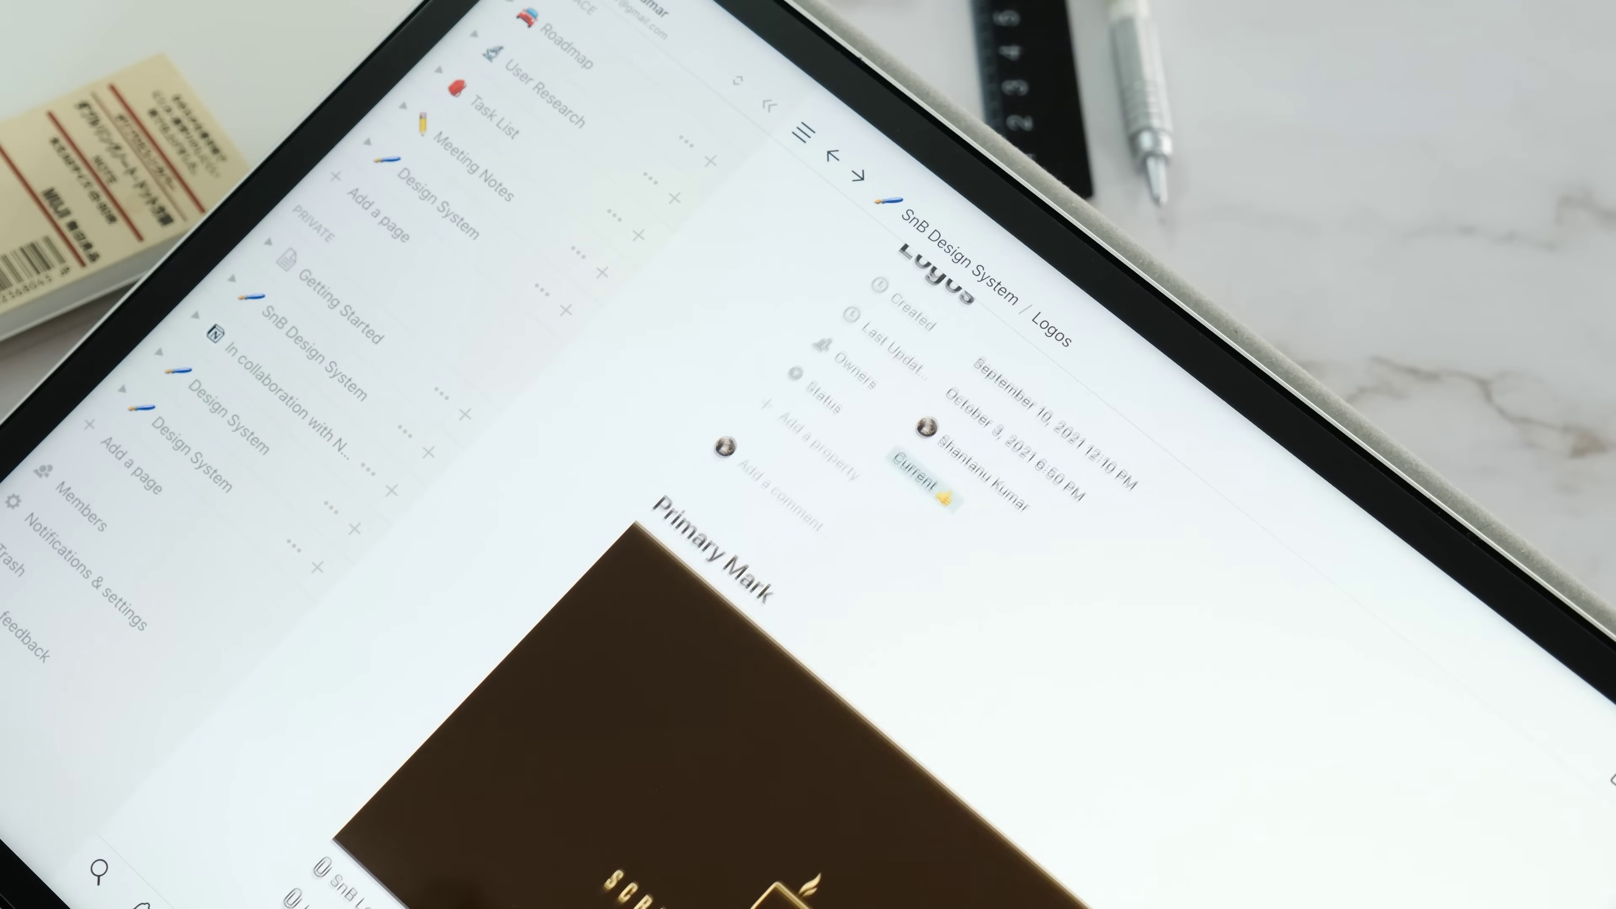
pyautogui.scroll(-6, 891, 637)
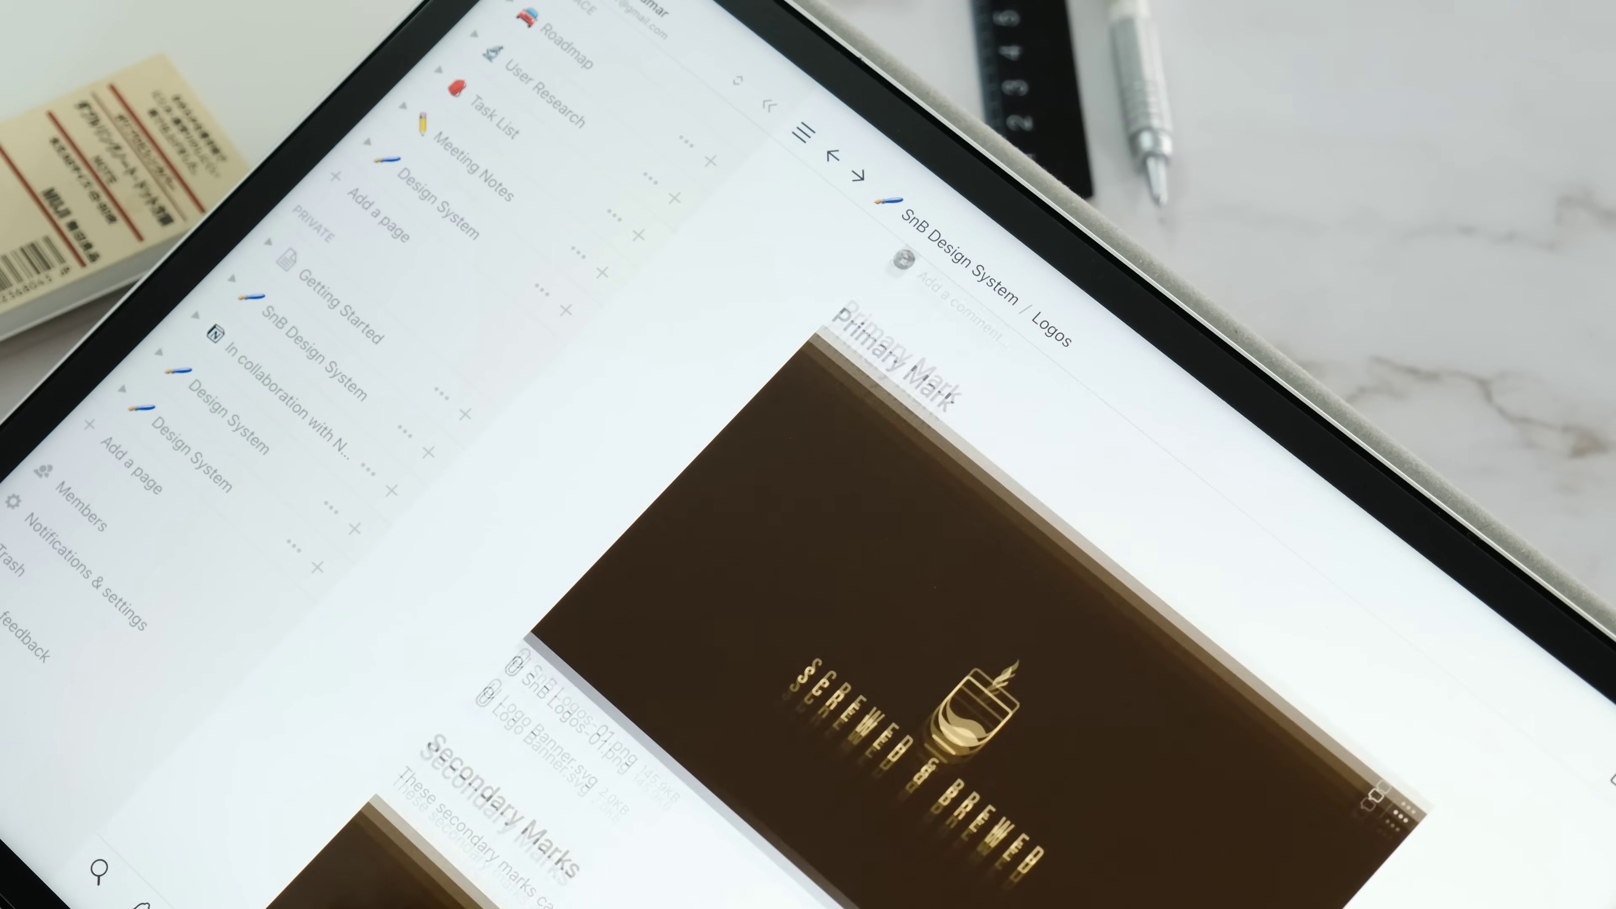